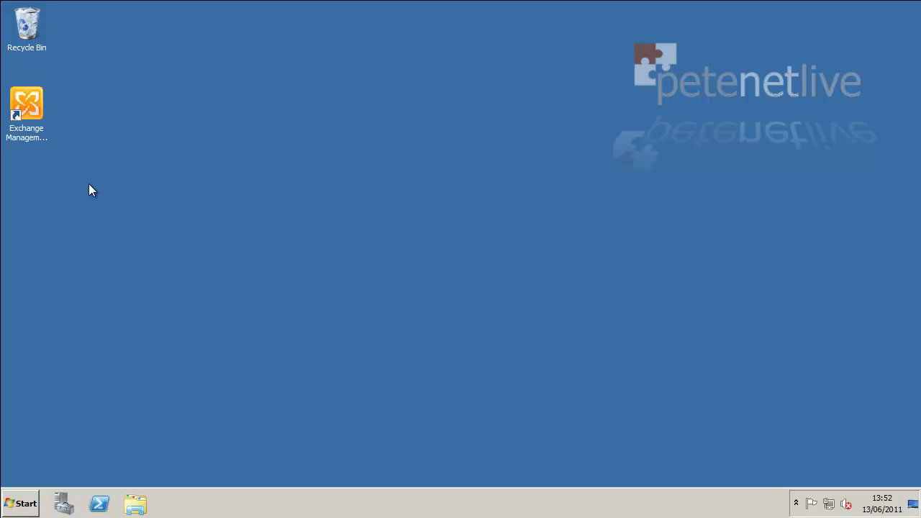
- Create a folder named Office_2010 in the root of the local C: drive
{"action": "right_click", "coordinate": [23, 502]}
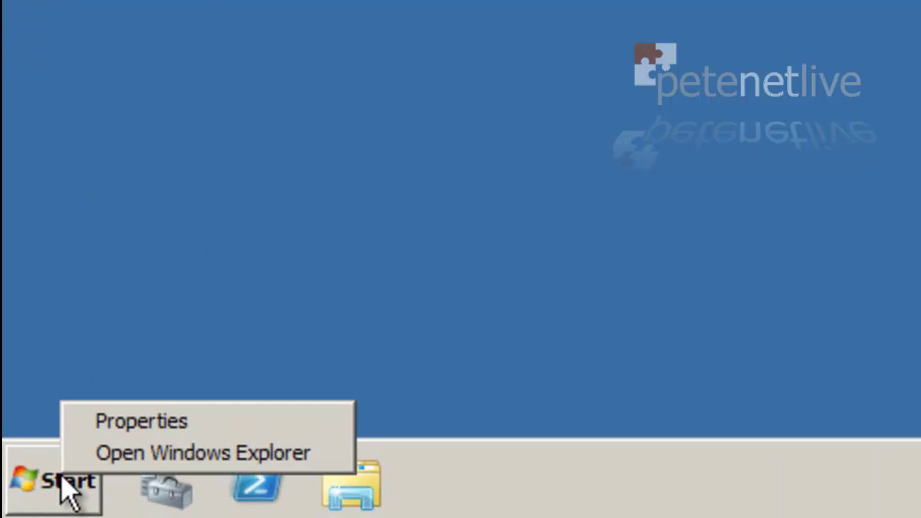
{"action": "left_click", "coordinate": [108, 461]}
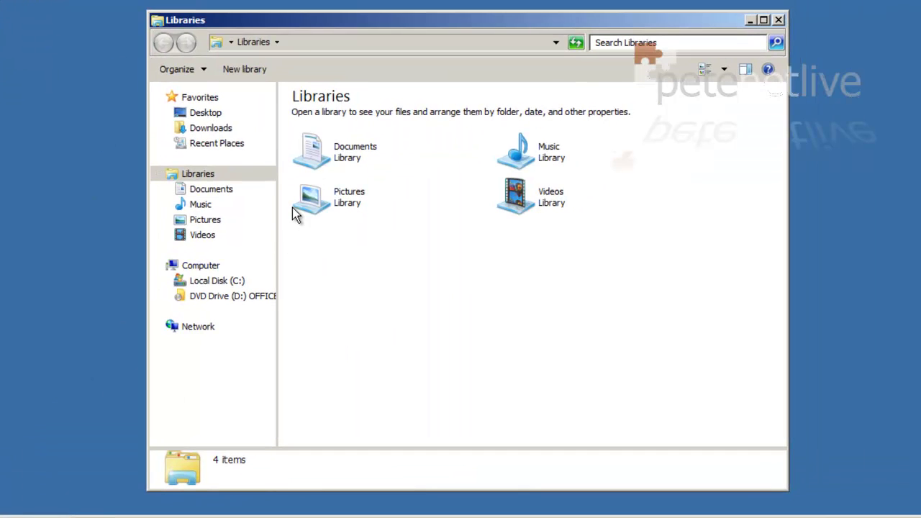
{"action": "left_click", "coordinate": [216, 282]}
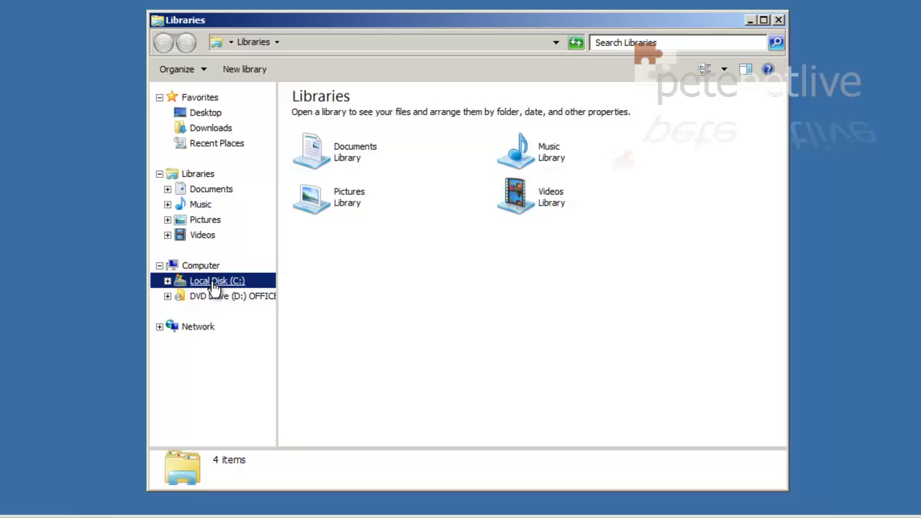
{"action": "right_click", "coordinate": [338, 350]}
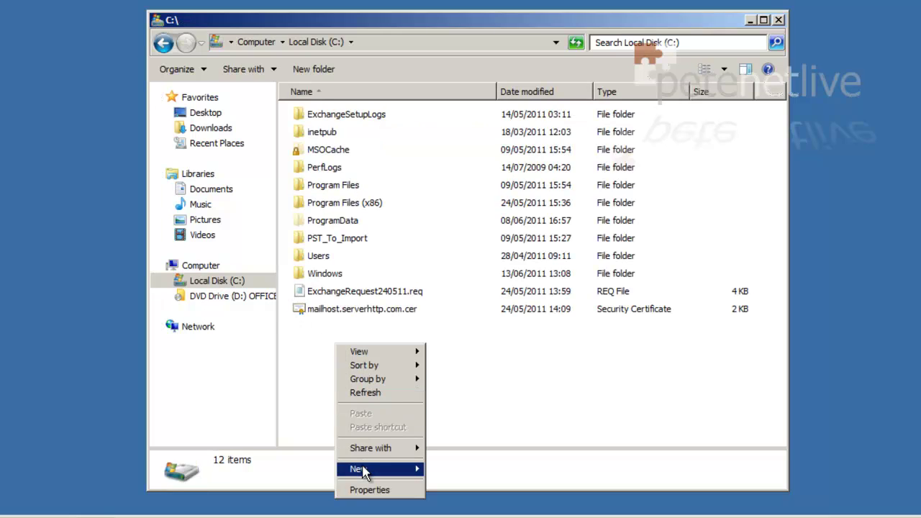
{"action": "mouse_move", "coordinate": [363, 469]}
{"action": "left_click", "coordinate": [448, 390]}
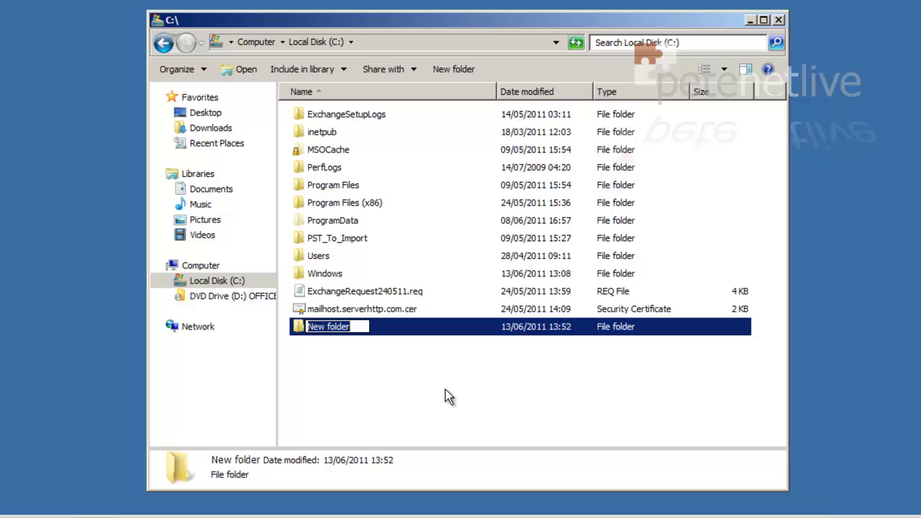
{"action": "type", "text": "Off"}
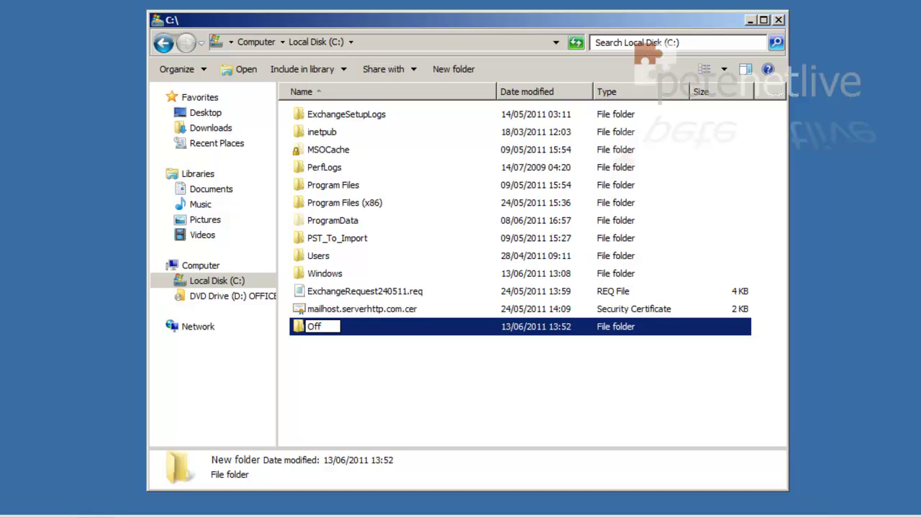
{"action": "type", "text": "ice_2010"}
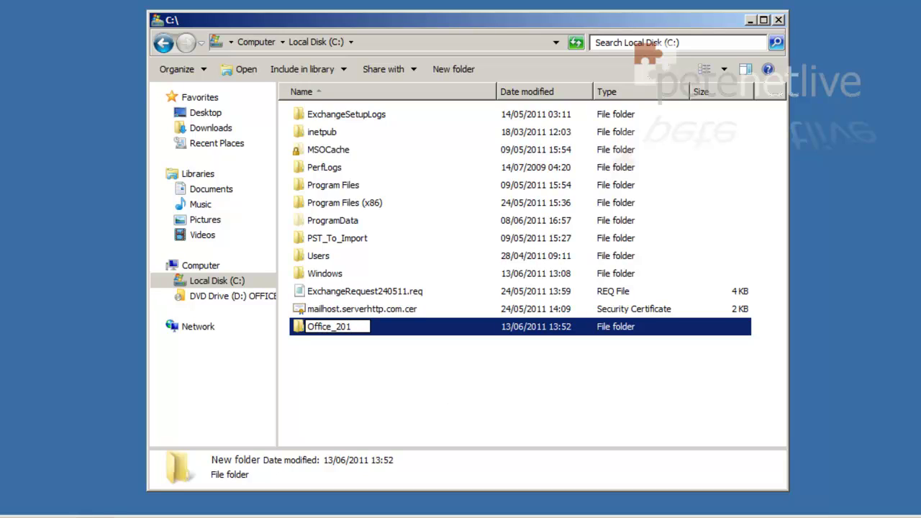
{"action": "left_click", "coordinate": [340, 387]}
- Open the network file sharing settings for the Office_2010 folder through its properties
{"action": "right_click", "coordinate": [299, 330]}
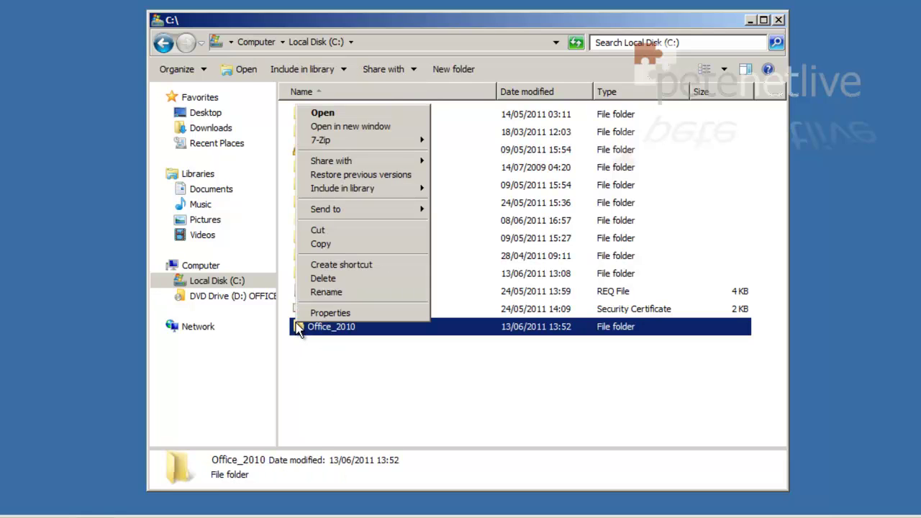
{"action": "left_click", "coordinate": [330, 313]}
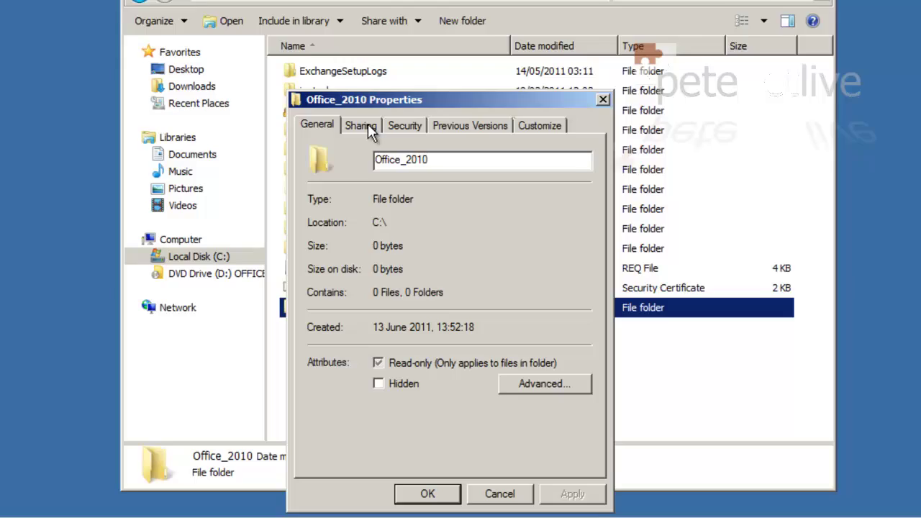
{"action": "left_click", "coordinate": [366, 126]}
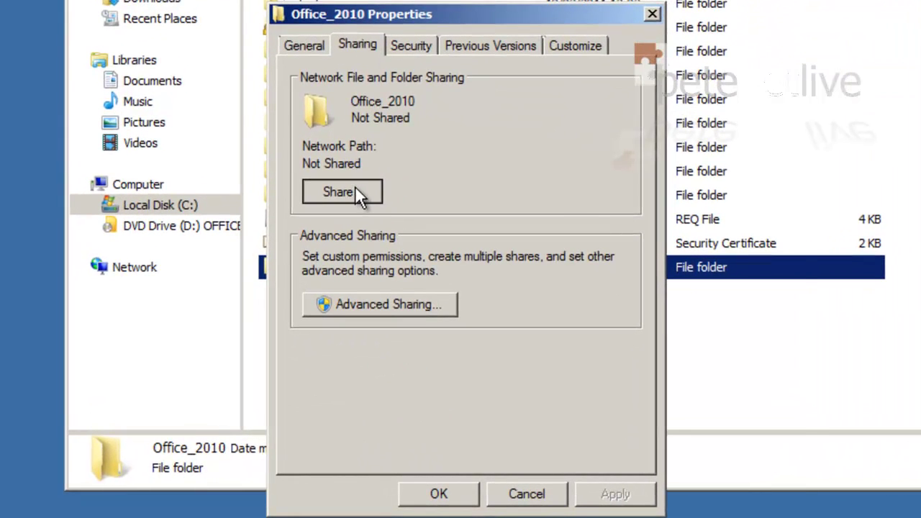
{"action": "left_click", "coordinate": [357, 193]}
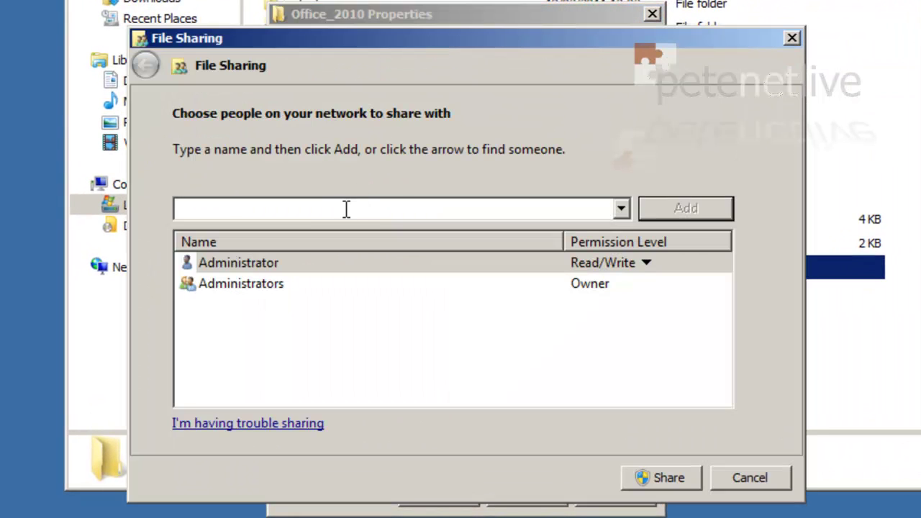
- Find the Authenticated Users group in the domain and add it to the people the folder is shared with
{"action": "type", "text": "authenticated"}
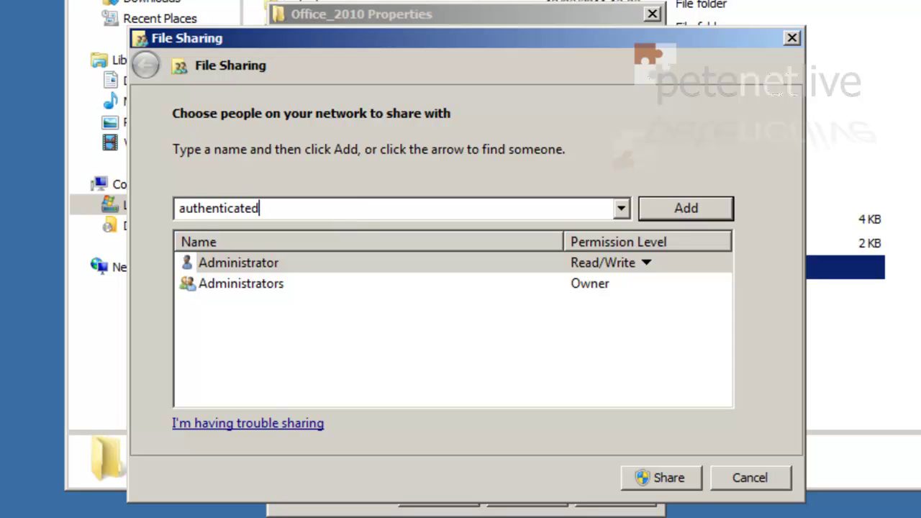
{"action": "key", "text": "Return"}
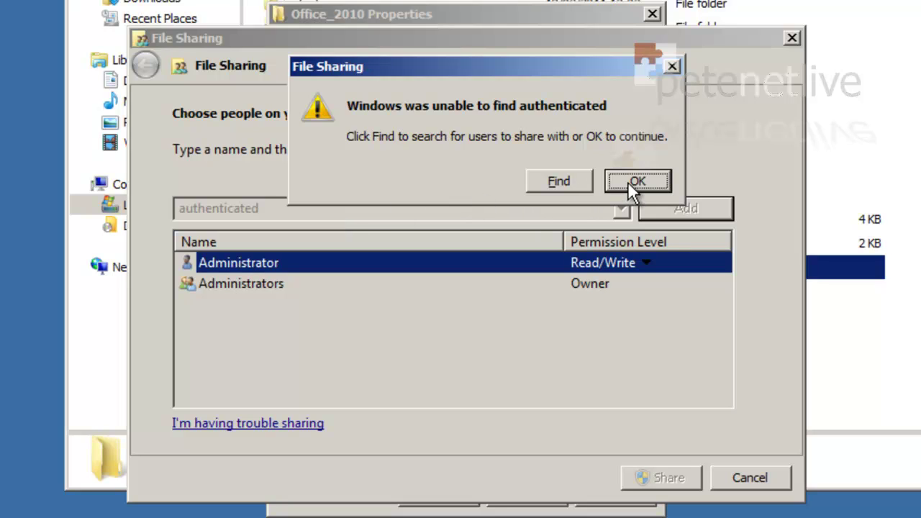
{"action": "left_click", "coordinate": [565, 179]}
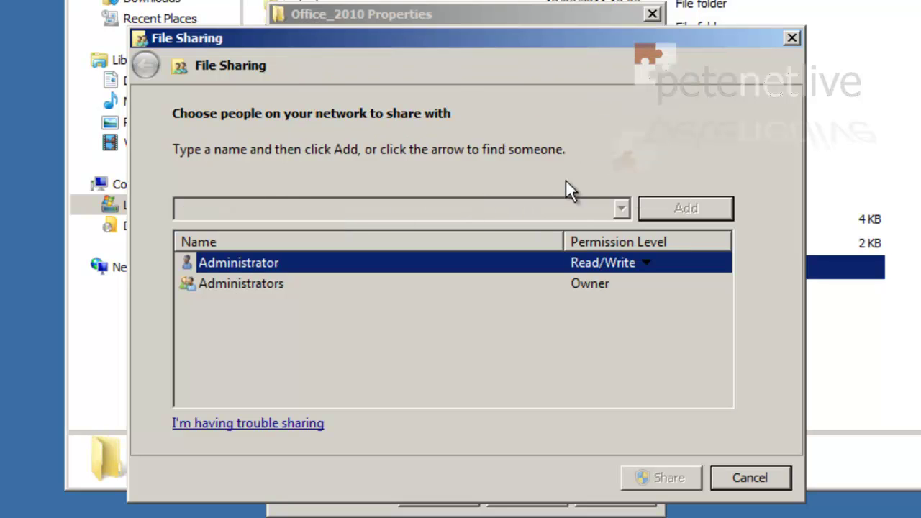
{"action": "type", "text": "au"}
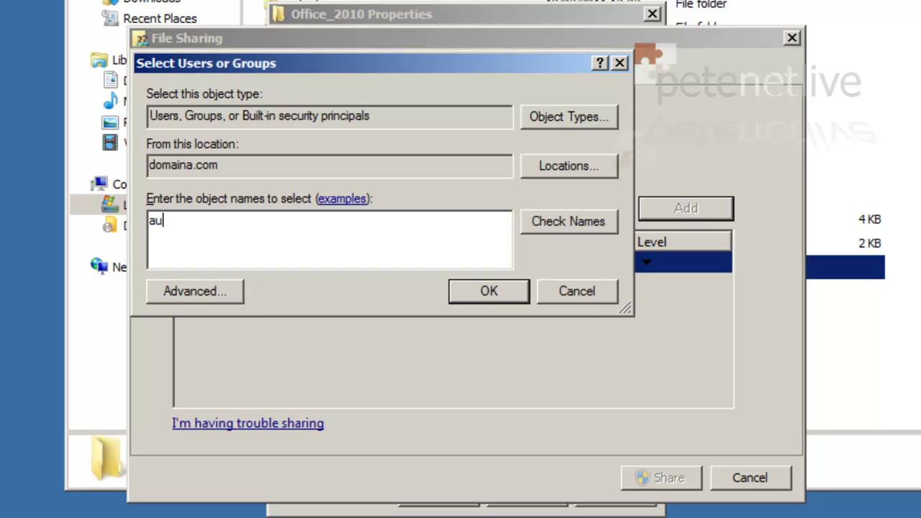
{"action": "type", "text": "thenticated"}
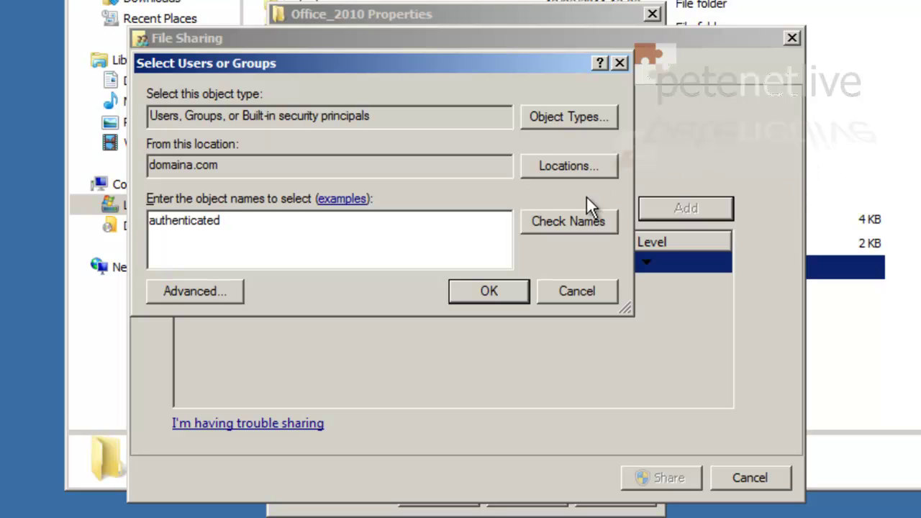
{"action": "left_click", "coordinate": [566, 218]}
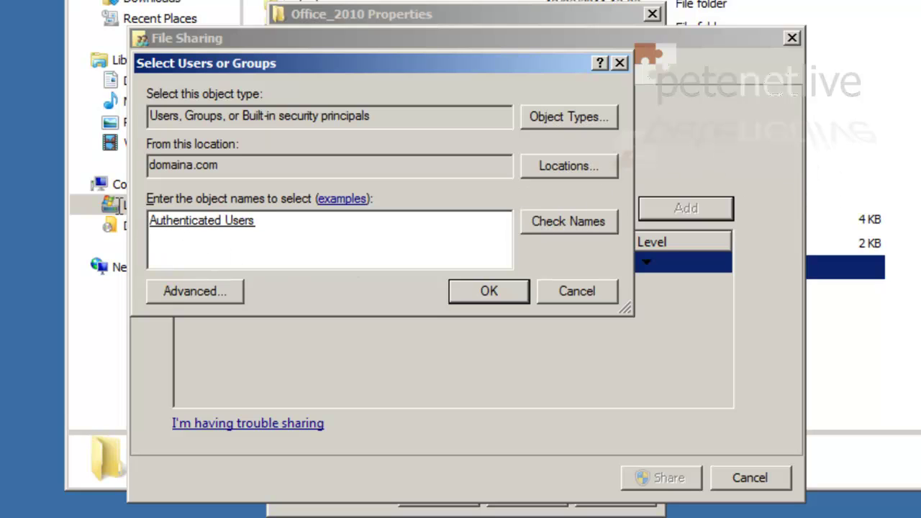
{"action": "left_click", "coordinate": [479, 289]}
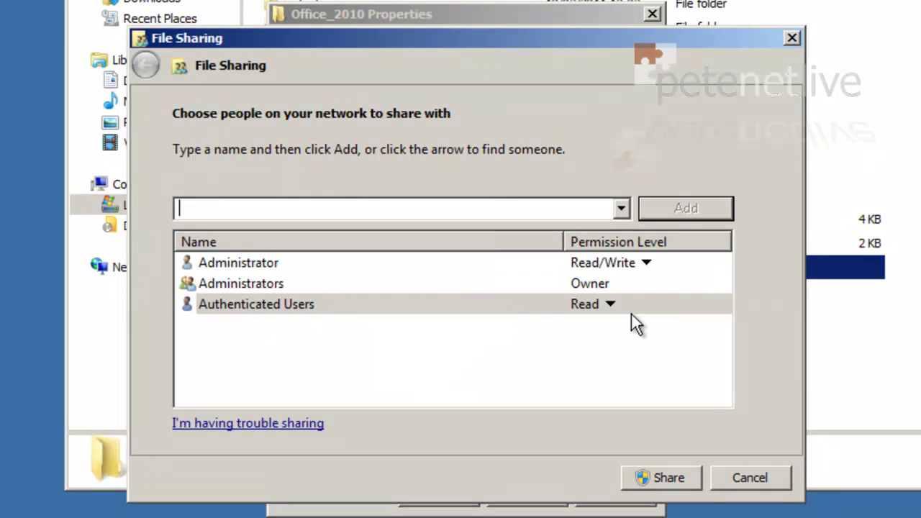
- Share Office_2010 with Authenticated Users at the Read level and review the folder's security permissions
{"action": "left_click", "coordinate": [649, 475]}
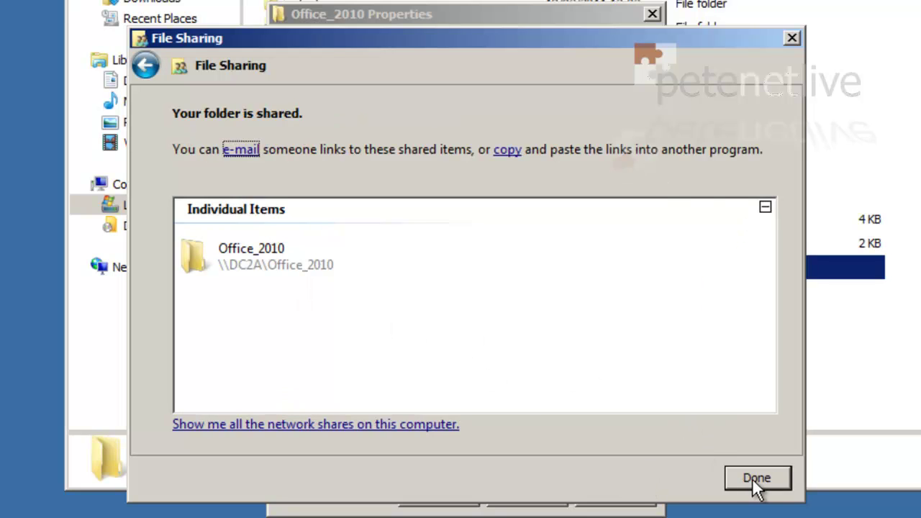
{"action": "left_click", "coordinate": [751, 478]}
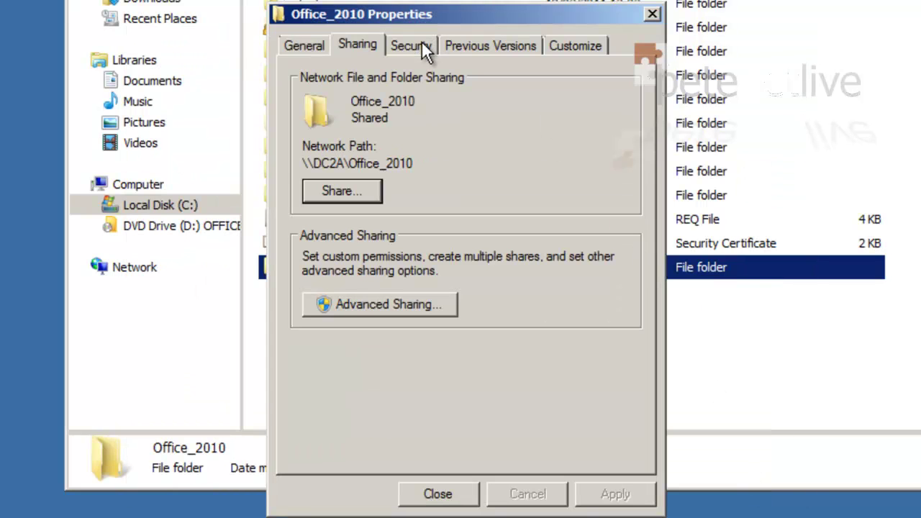
{"action": "left_click", "coordinate": [426, 52]}
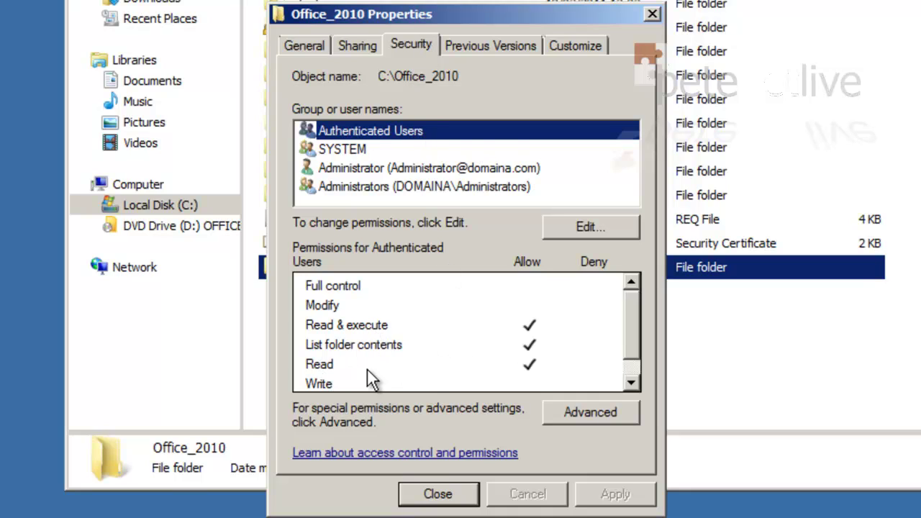
{"action": "left_click", "coordinate": [446, 501]}
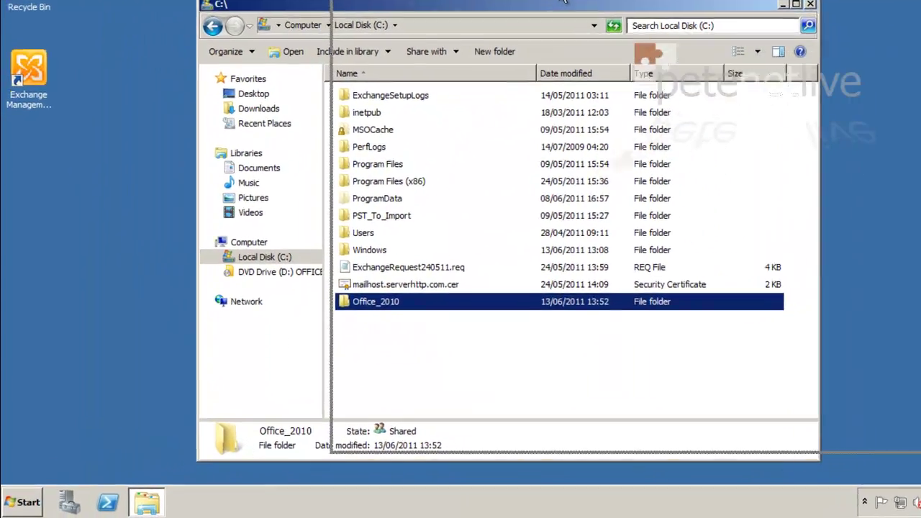
- Open a second Explorer window on the OFFICE14 DVD in drive D: and copy all its files and folders
{"action": "left_click_drag", "start_coordinate": [403, 42], "coordinate": [551, 27]}
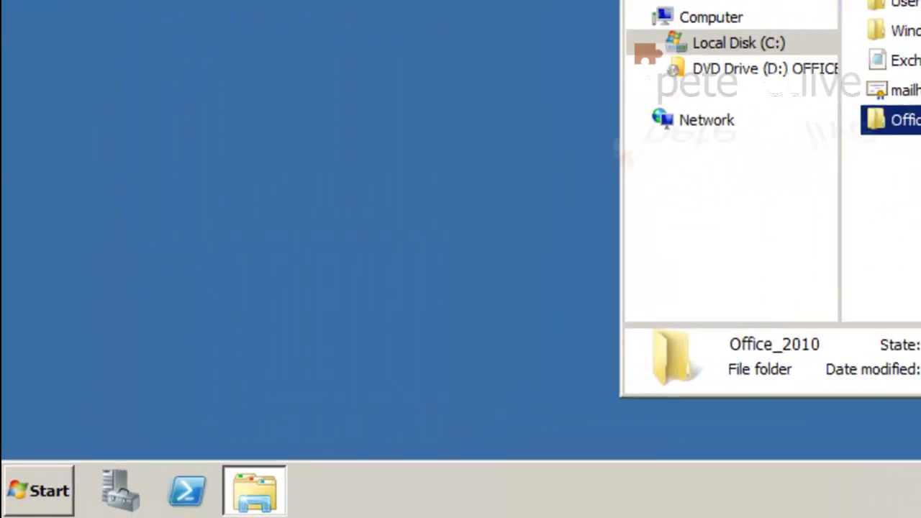
{"action": "right_click", "coordinate": [56, 483]}
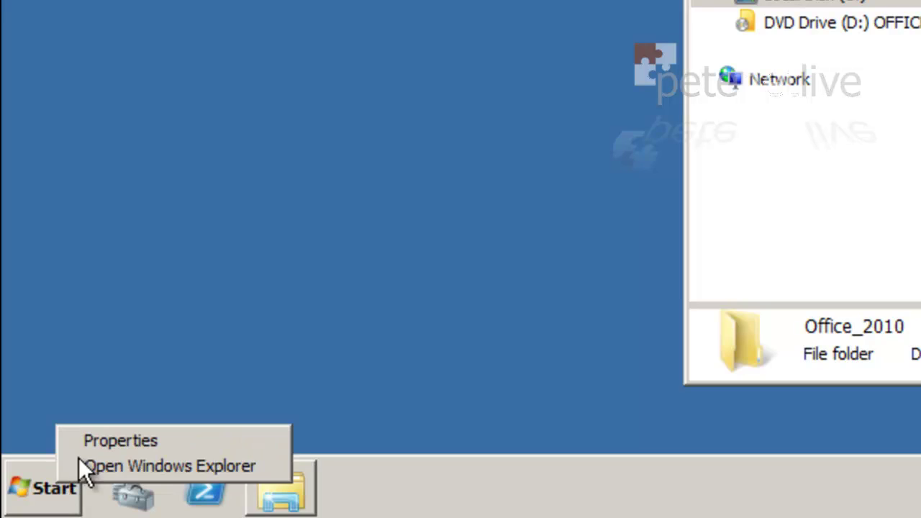
{"action": "left_click", "coordinate": [87, 465]}
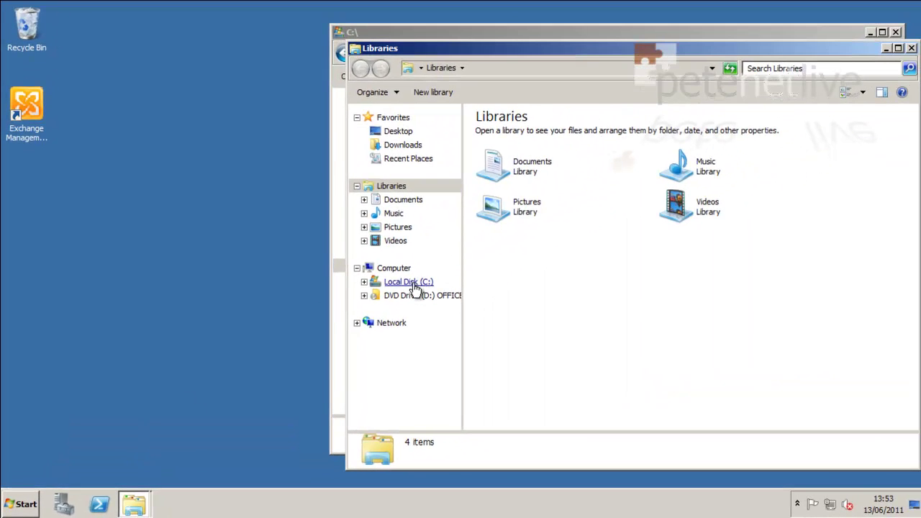
{"action": "left_click", "coordinate": [408, 301]}
{"action": "left_click", "coordinate": [518, 232]}
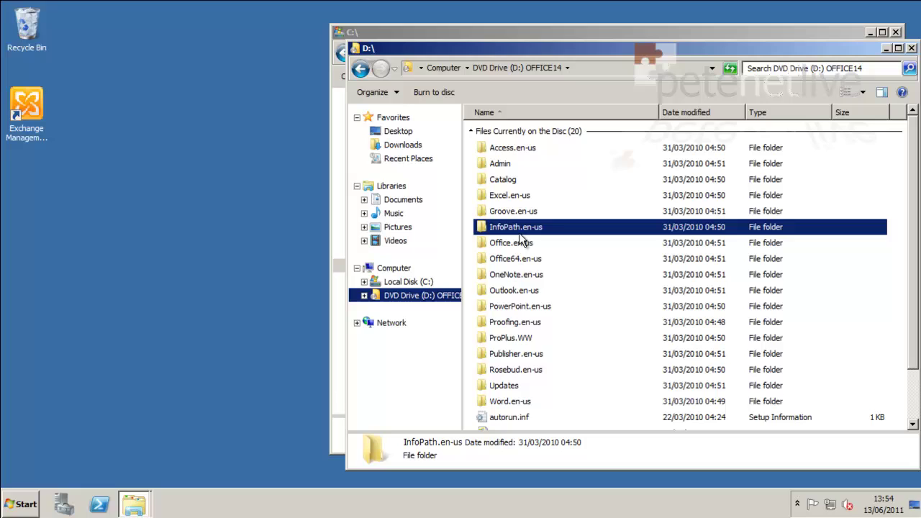
{"action": "key", "text": "ctrl+a"}
{"action": "right_click", "coordinate": [520, 237]}
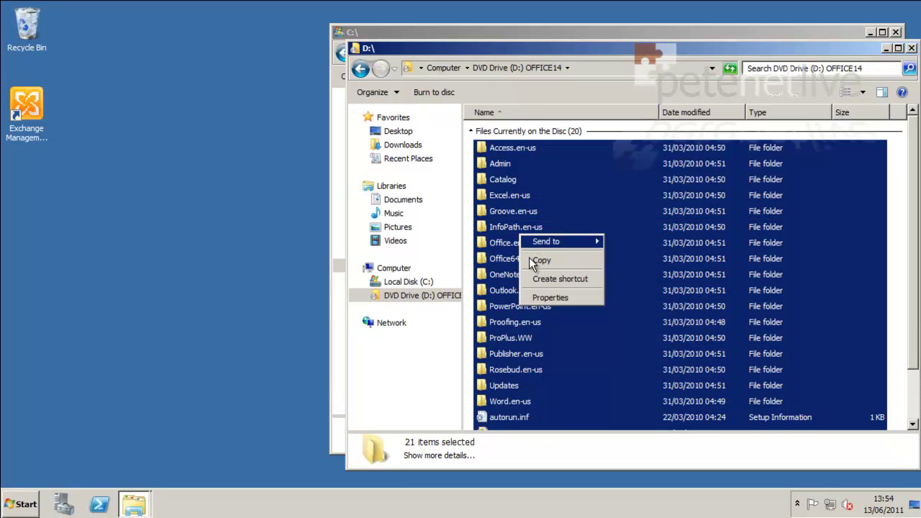
{"action": "left_click", "coordinate": [529, 259]}
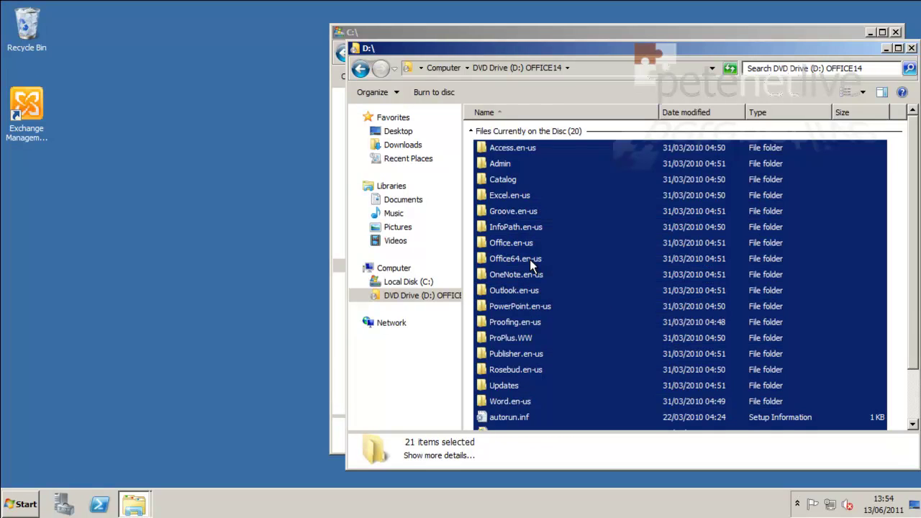
- Paste the copied Office setup files into the C:\Office_2010 folder
{"action": "left_click", "coordinate": [883, 49]}
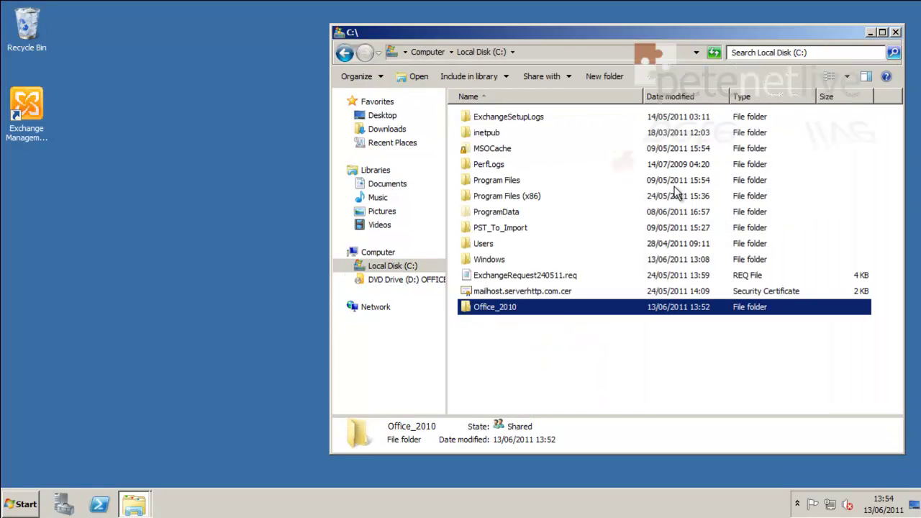
{"action": "double_click", "coordinate": [488, 305]}
{"action": "right_click", "coordinate": [497, 241]}
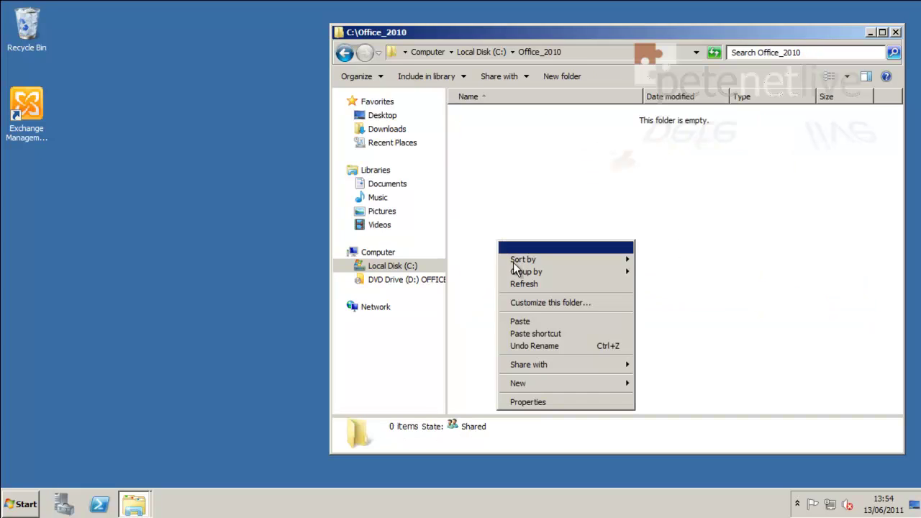
{"action": "left_click", "coordinate": [528, 322]}
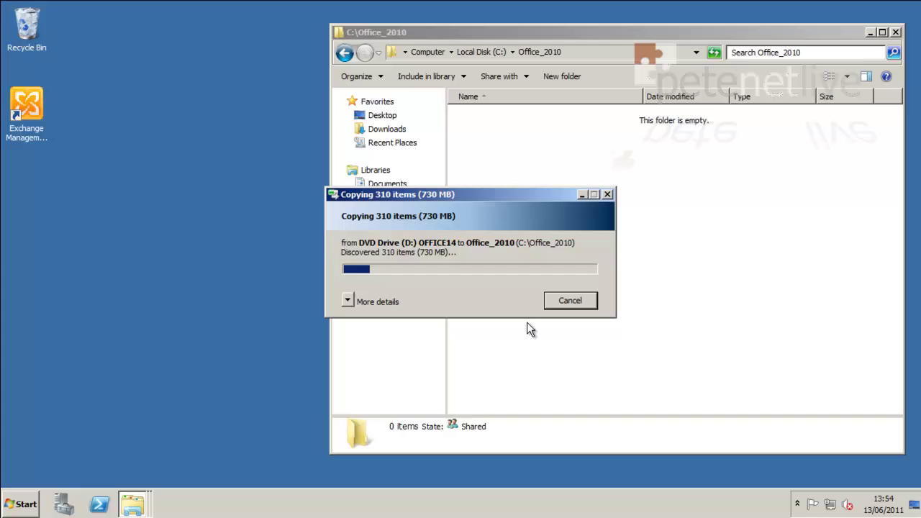
{"action": "left_click", "coordinate": [526, 322]}
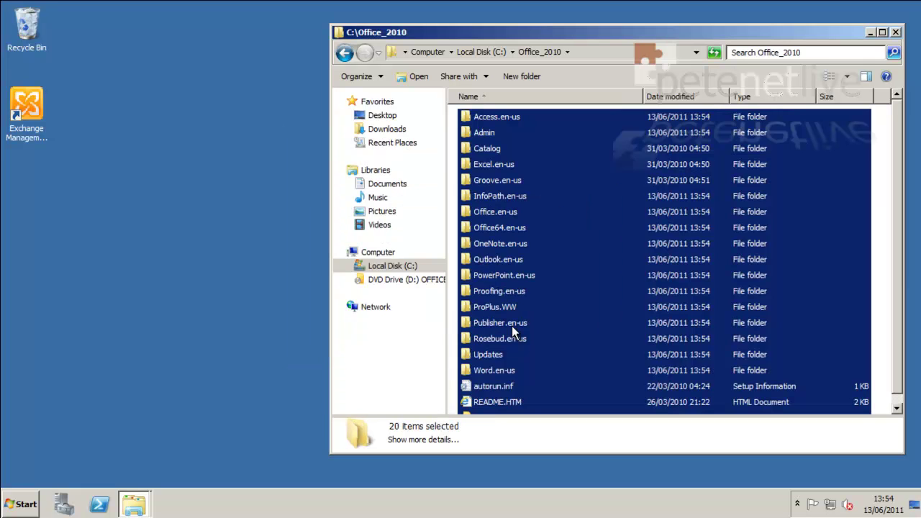
- Maximize the C:\Office_2010 window and create a new subfolder named Logfiles among the copied Office setup files
{"action": "double_click", "coordinate": [753, 38]}
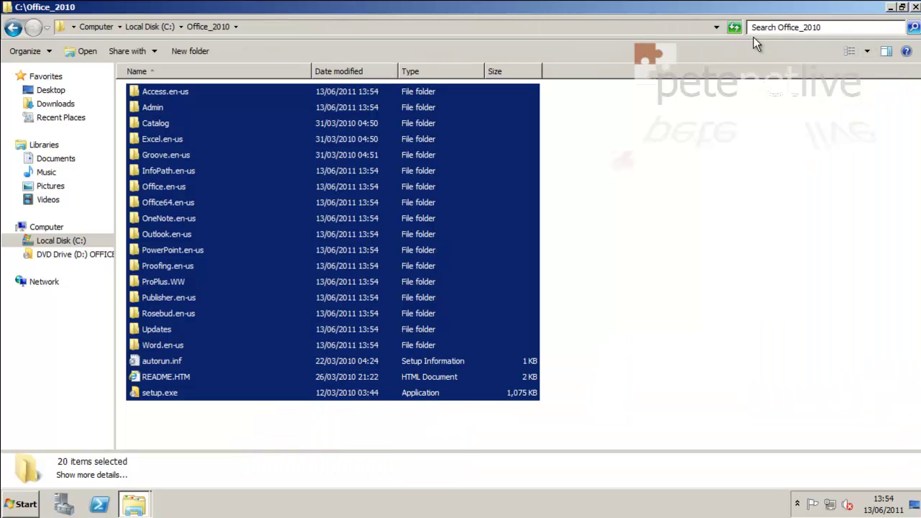
{"action": "left_click", "coordinate": [609, 329]}
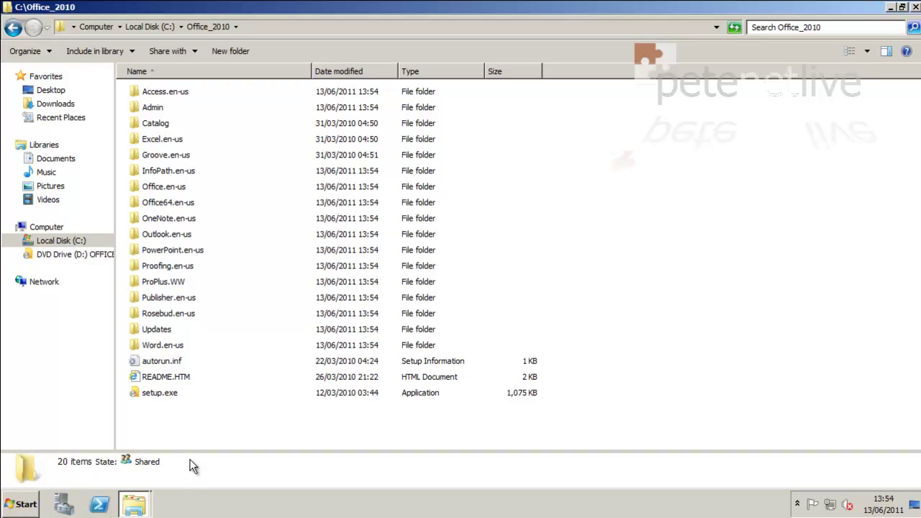
{"action": "right_click", "coordinate": [173, 423]}
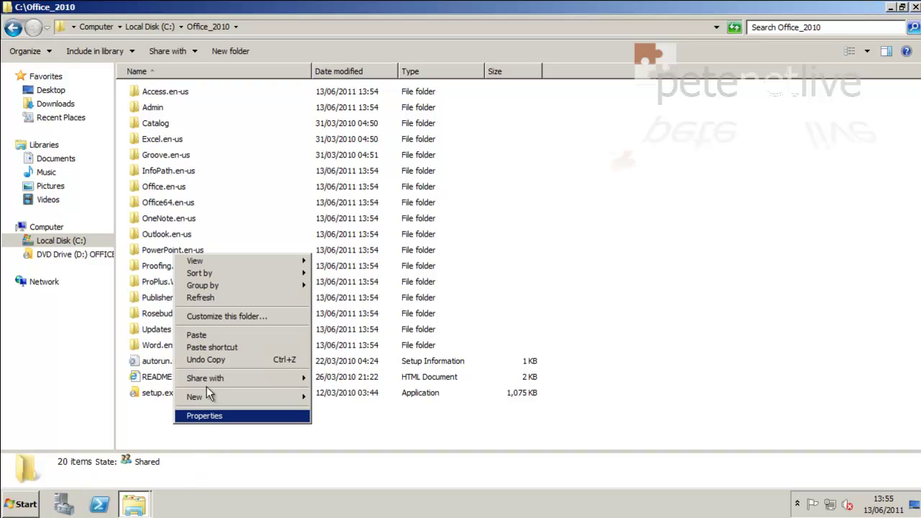
{"action": "mouse_move", "coordinate": [209, 405]}
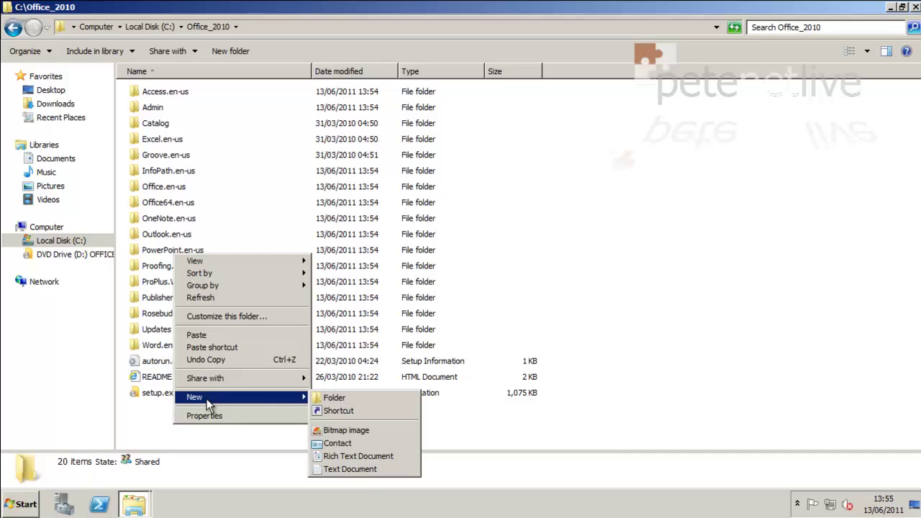
{"action": "left_click", "coordinate": [332, 398]}
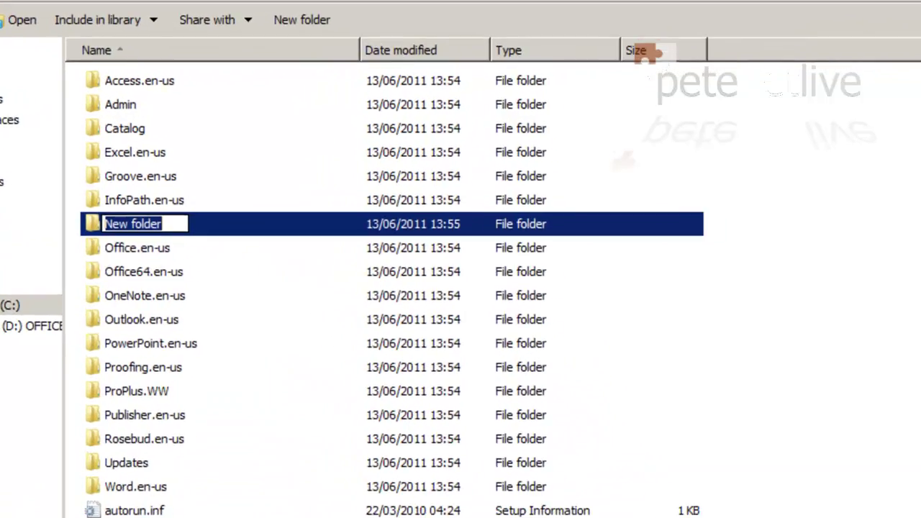
{"action": "type", "text": "Logfiles"}
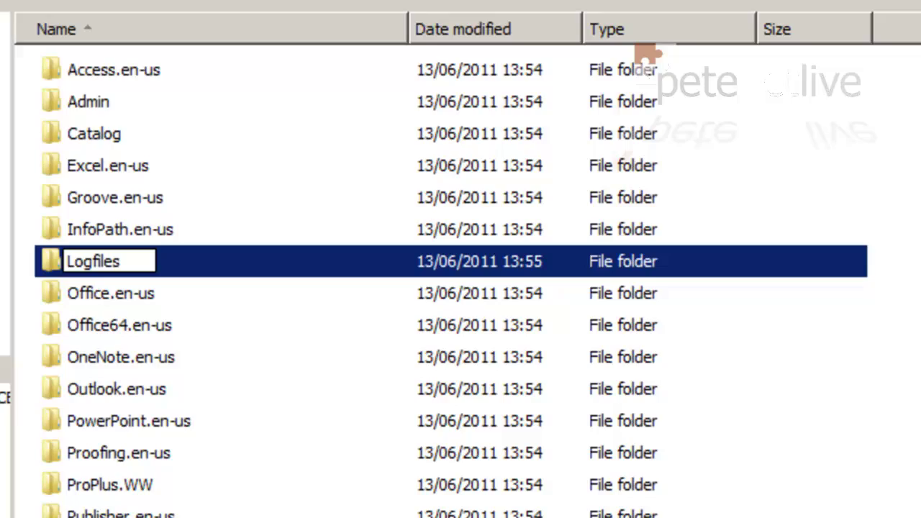
{"action": "key", "text": "Return"}
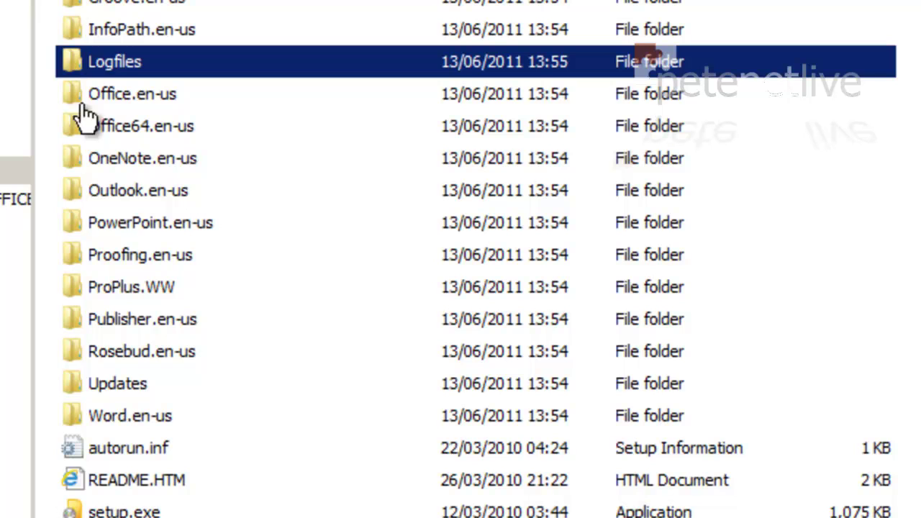
- Go into the ProPlus.WW folder and open its config.xml file with Notepad
{"action": "left_click", "coordinate": [138, 290]}
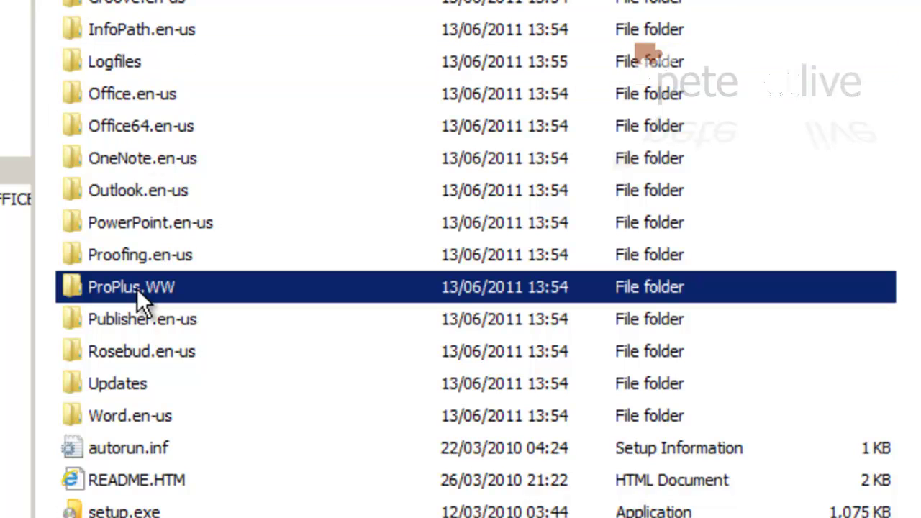
{"action": "double_click", "coordinate": [136, 288]}
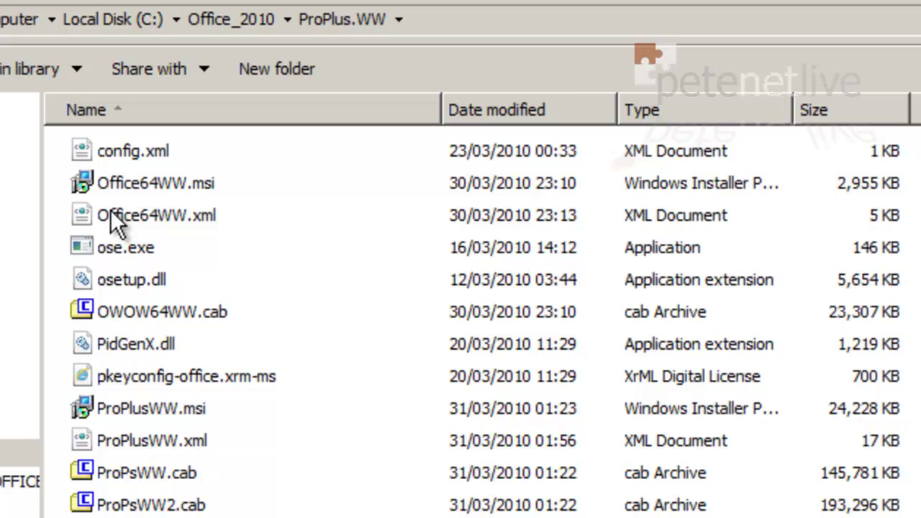
{"action": "left_click", "coordinate": [124, 151]}
{"action": "right_click", "coordinate": [123, 150]}
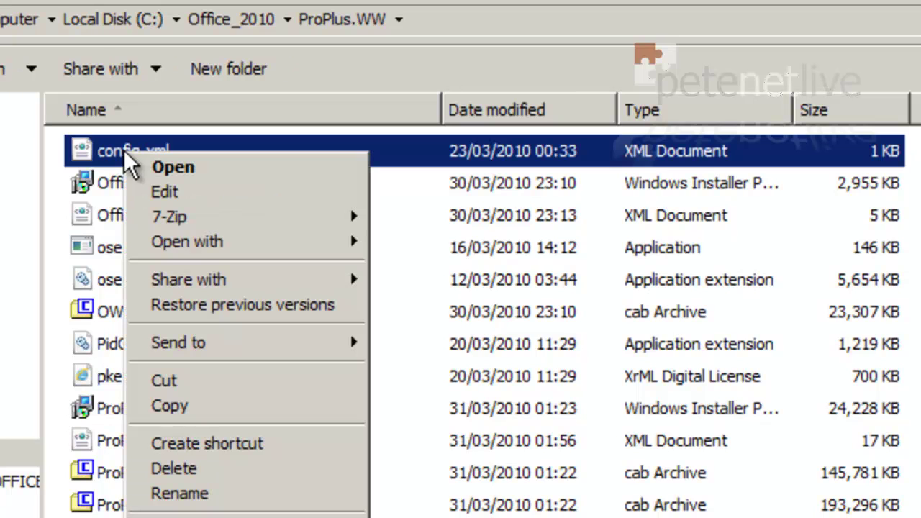
{"action": "mouse_move", "coordinate": [180, 239]}
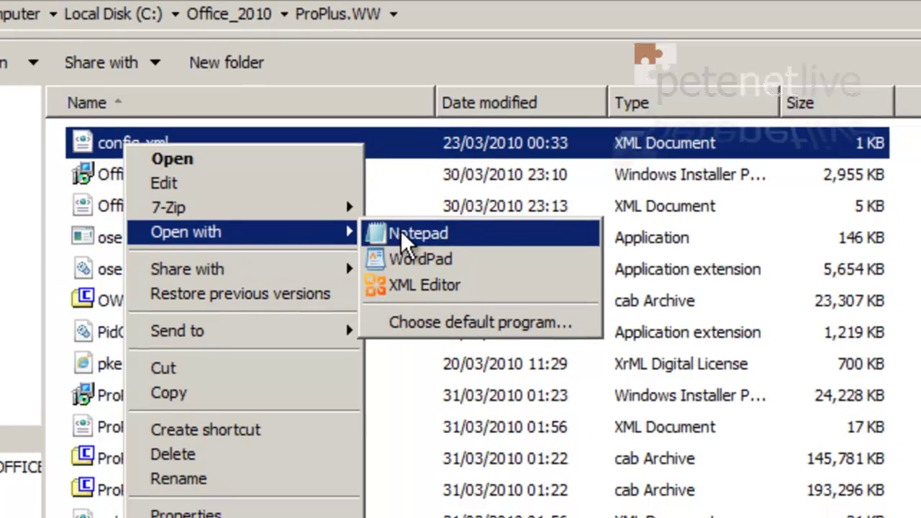
{"action": "left_click", "coordinate": [410, 243]}
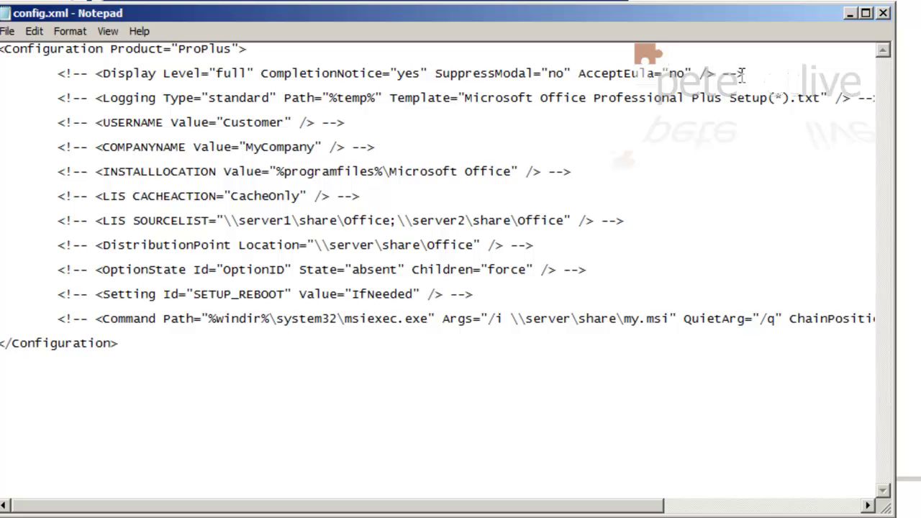
- In the Display line of config.xml, set Level to "none" and CompletionNotice to "no"
{"action": "left_click_drag", "start_coordinate": [751, 75], "coordinate": [62, 75]}
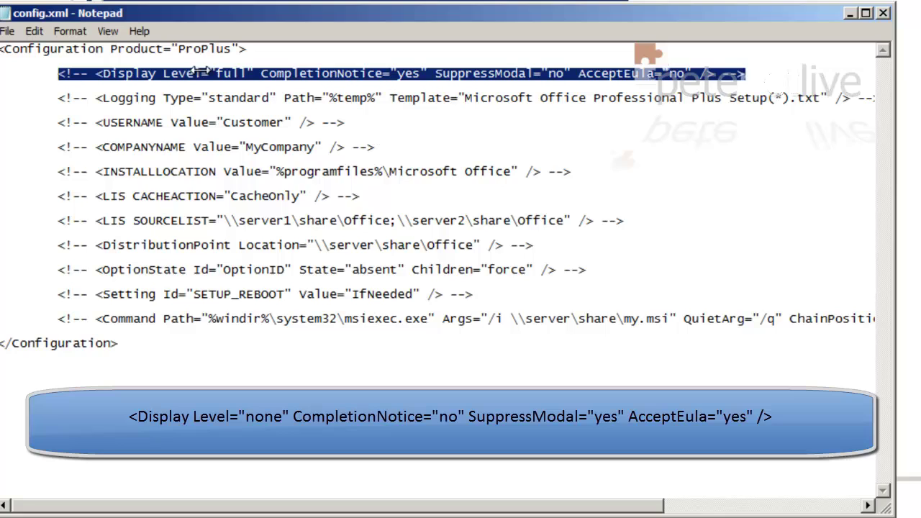
{"action": "left_click", "coordinate": [231, 78]}
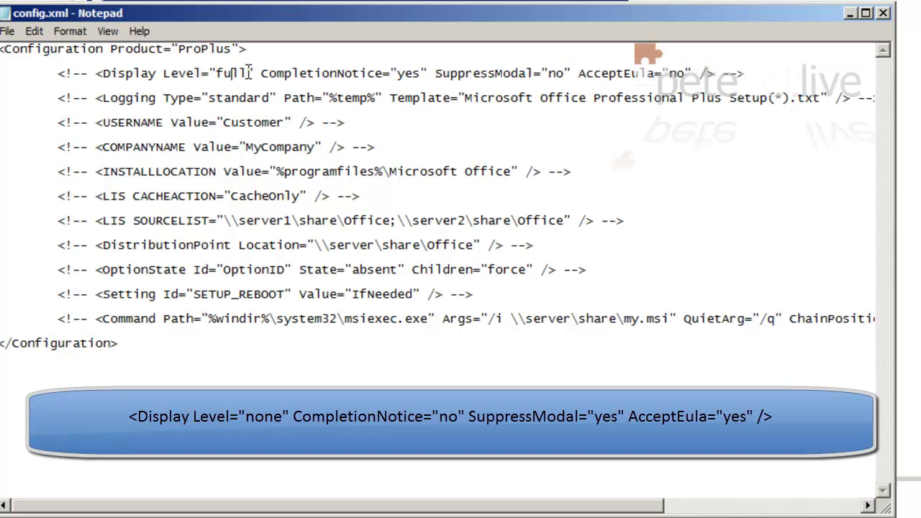
{"action": "double_click", "coordinate": [222, 74]}
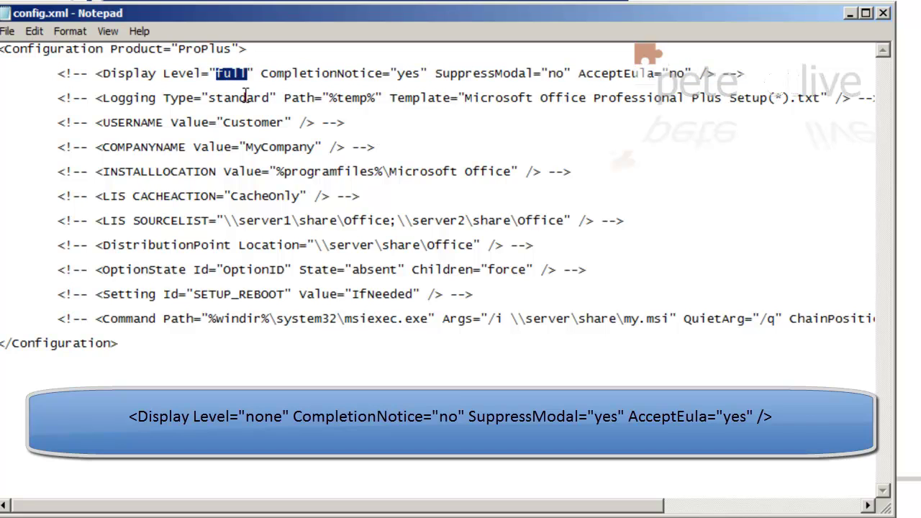
{"action": "type", "text": "none"}
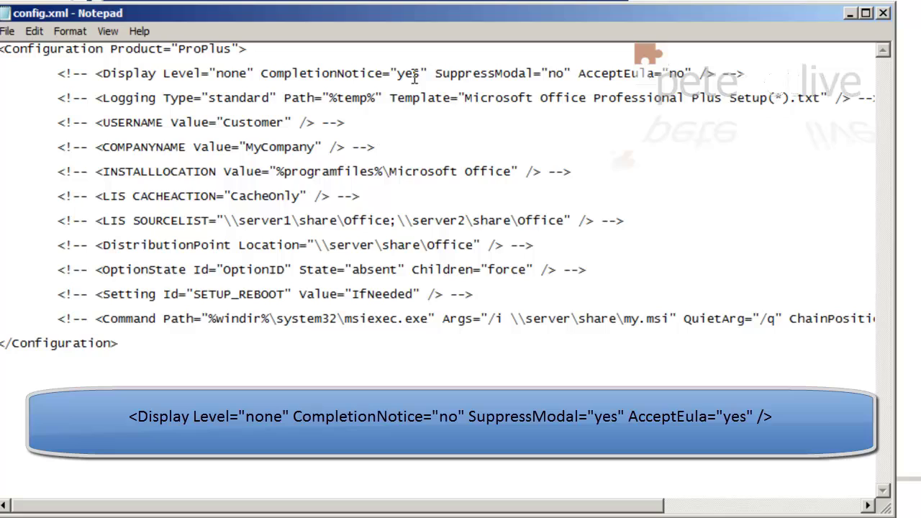
{"action": "key", "text": "BackSpace"}
{"action": "key", "text": "BackSpace"}
{"action": "key", "text": "BackSpace"}
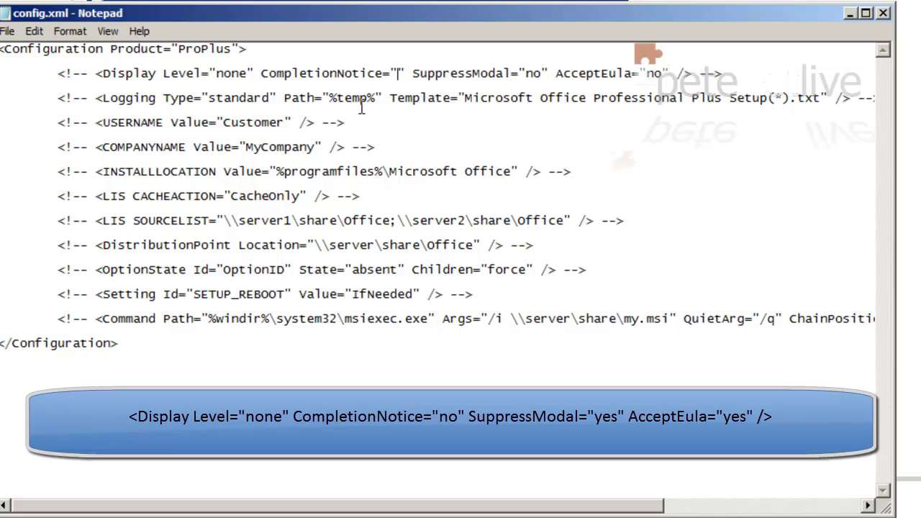
{"action": "type", "text": "no"}
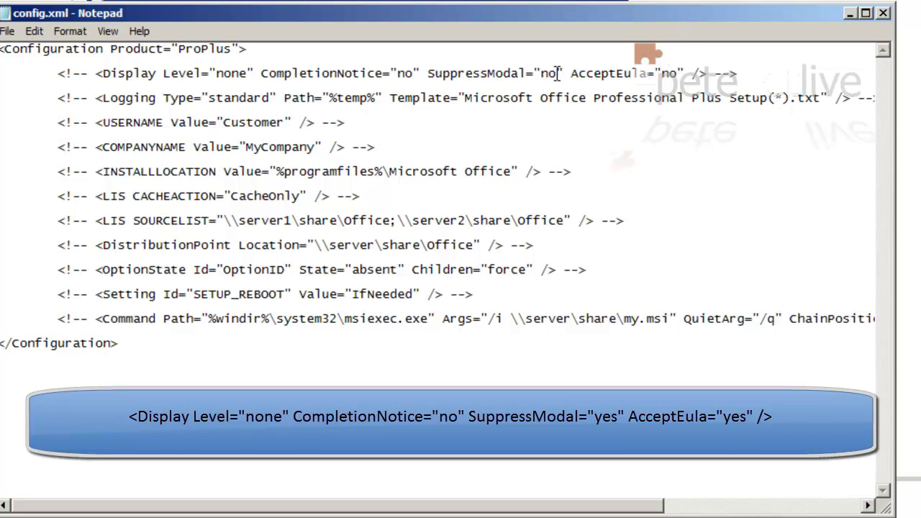
- Set both SuppressModal and AcceptEula to "yes" in the Display line
{"action": "left_click", "coordinate": [557, 74]}
{"action": "key", "text": "BackSpace"}
{"action": "key", "text": "BackSpace"}
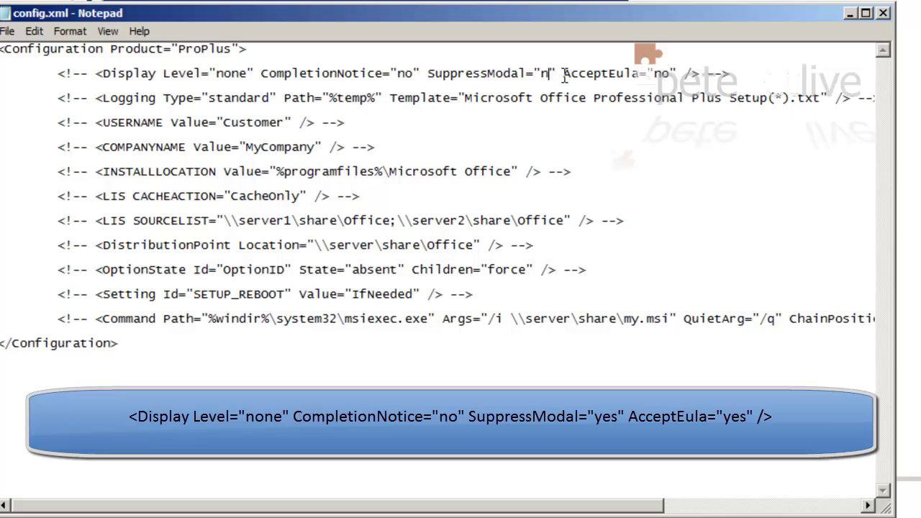
{"action": "type", "text": "yes"}
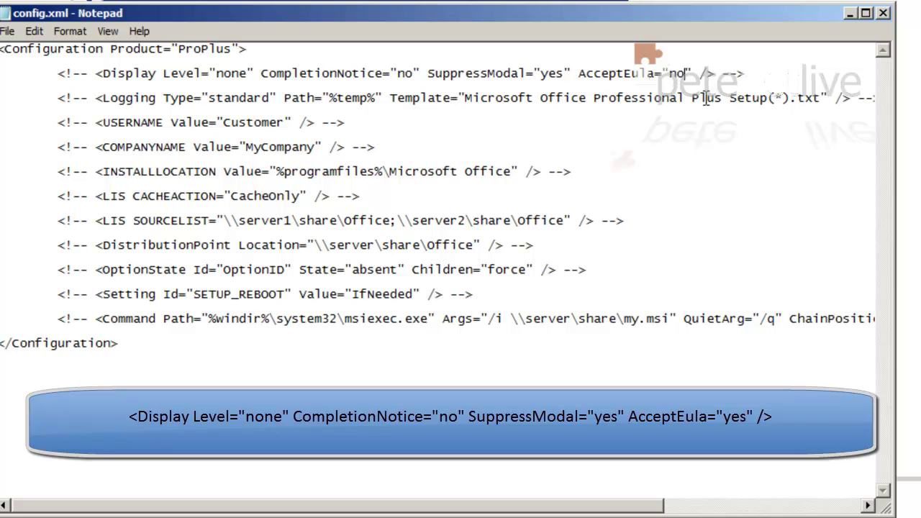
{"action": "key", "text": "BackSpace"}
{"action": "key", "text": "BackSpace"}
{"action": "type", "text": "yes"}
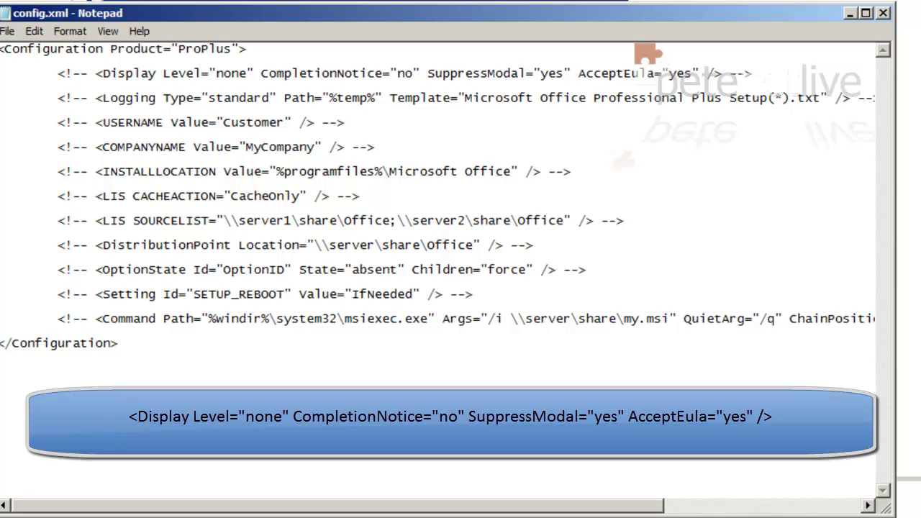
- Replace the USERNAME value in config.xml with PeteNetLive
{"action": "left_click", "coordinate": [285, 122]}
{"action": "key", "text": "shift+Left"}
{"action": "key", "text": "shift+Left"}
{"action": "key", "text": "shift+Left"}
{"action": "key", "text": "shift+Left"}
{"action": "key", "text": "shift+Left"}
{"action": "key", "text": "shift+Left"}
{"action": "key", "text": "shift+Left"}
{"action": "key", "text": "shift+Left"}
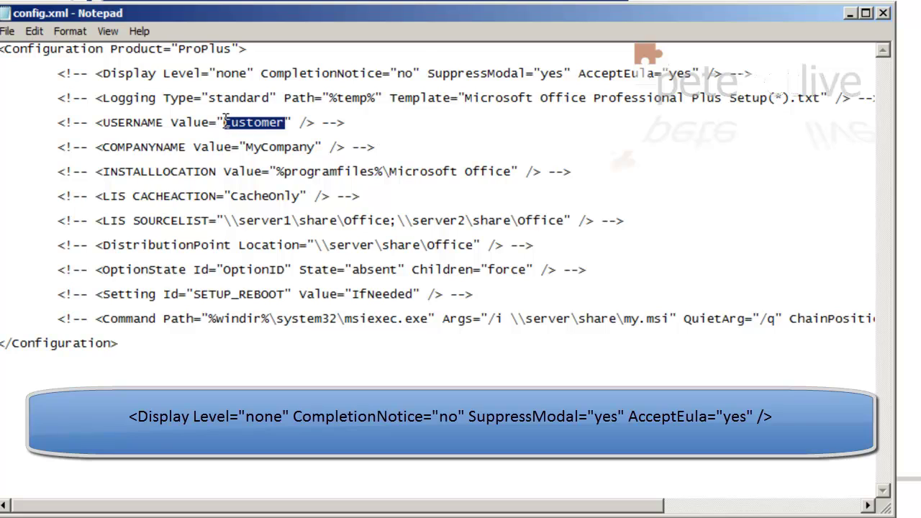
{"action": "type", "text": "Pete"}
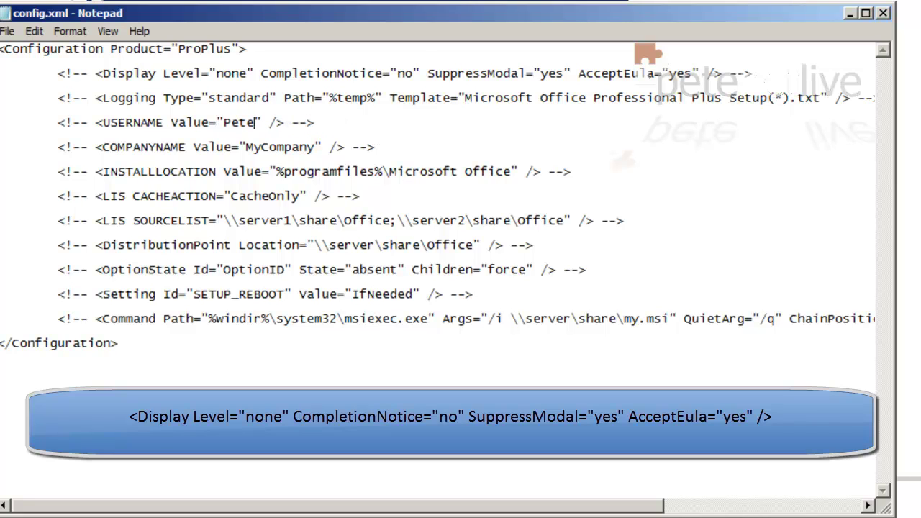
{"action": "type", "text": "NetLive"}
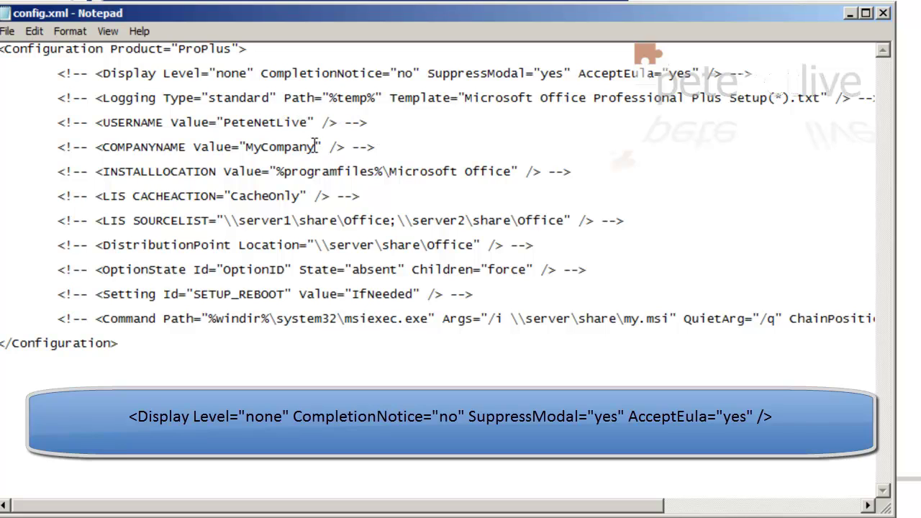
- Set the COMPANYNAME value to PeteNetLive, then save config.xml and close it
{"action": "left_click_drag", "start_coordinate": [315, 147], "coordinate": [247, 147]}
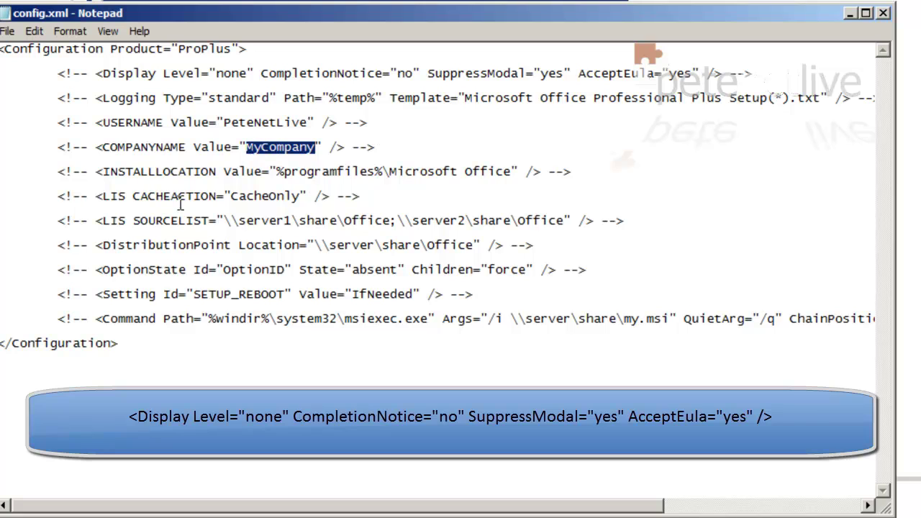
{"action": "type", "text": "PeteNet"}
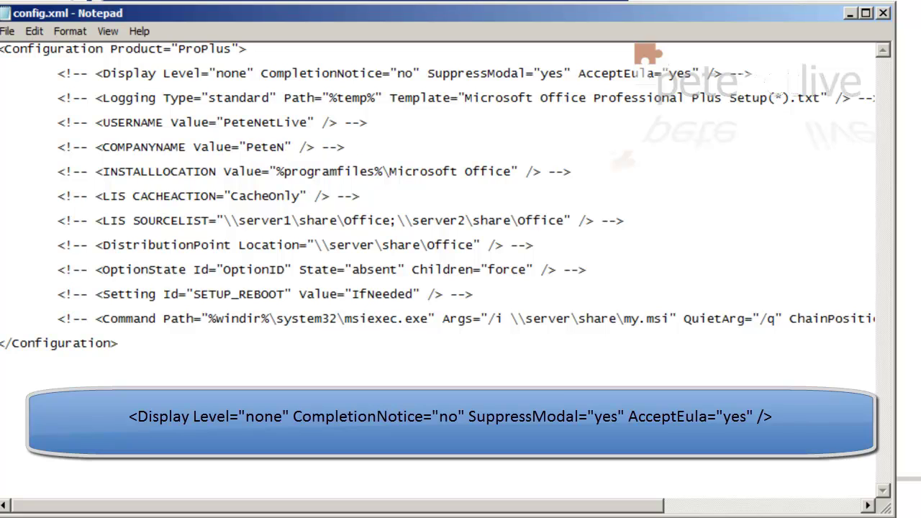
{"action": "type", "text": "Live"}
{"action": "left_click", "coordinate": [7, 33]}
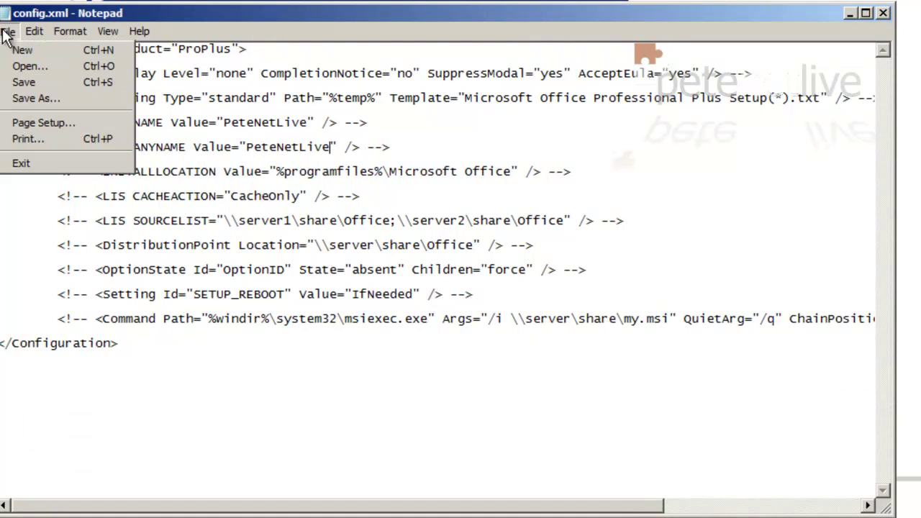
{"action": "left_click", "coordinate": [22, 84]}
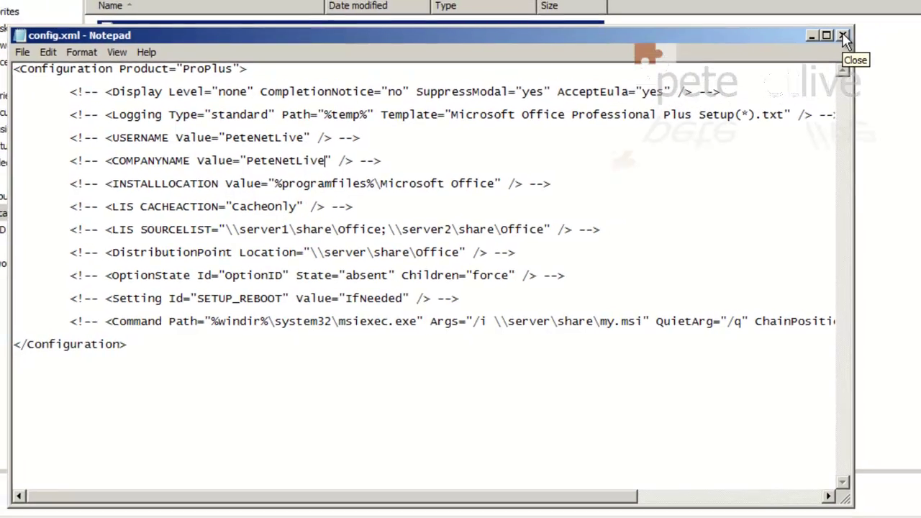
{"action": "left_click", "coordinate": [884, 14]}
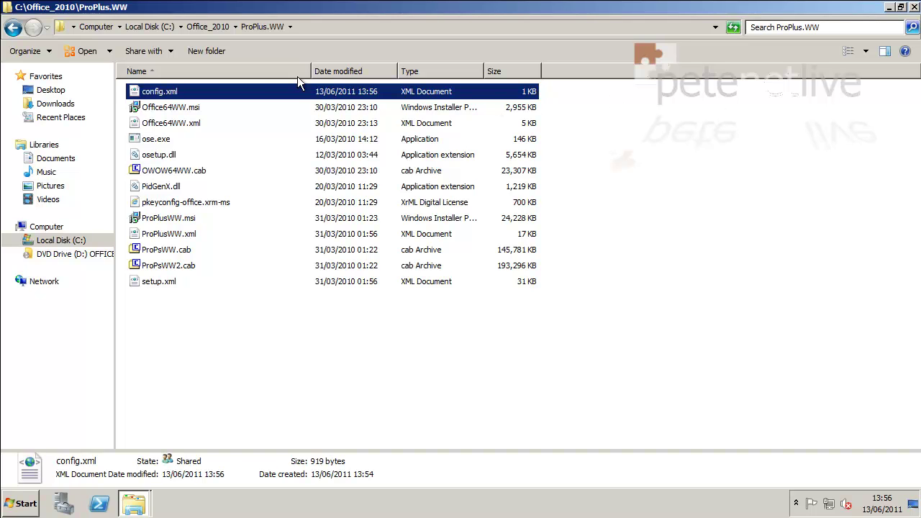
- Return to the C:\Office_2010 folder and open a command prompt at that location, moving its window clear
{"action": "left_click", "coordinate": [137, 25]}
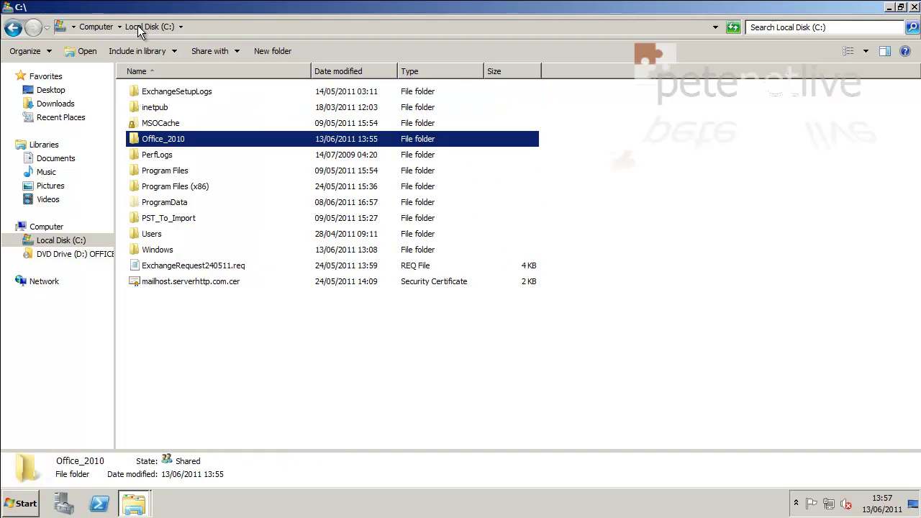
{"action": "double_click", "coordinate": [153, 139]}
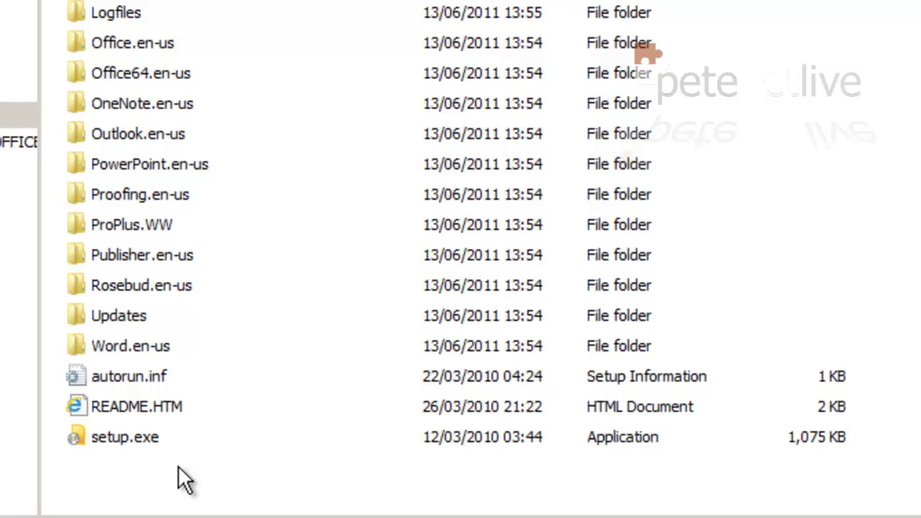
{"action": "right_click", "coordinate": [179, 468]}
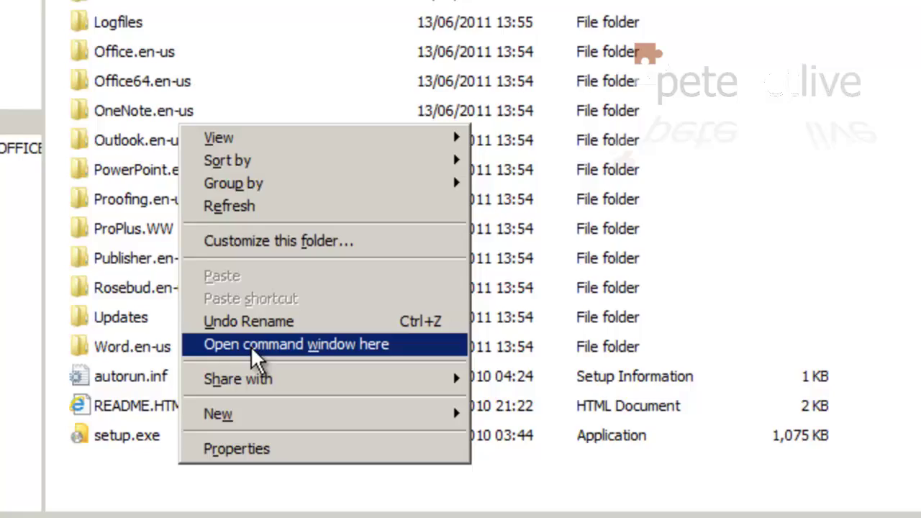
{"action": "left_click", "coordinate": [251, 346]}
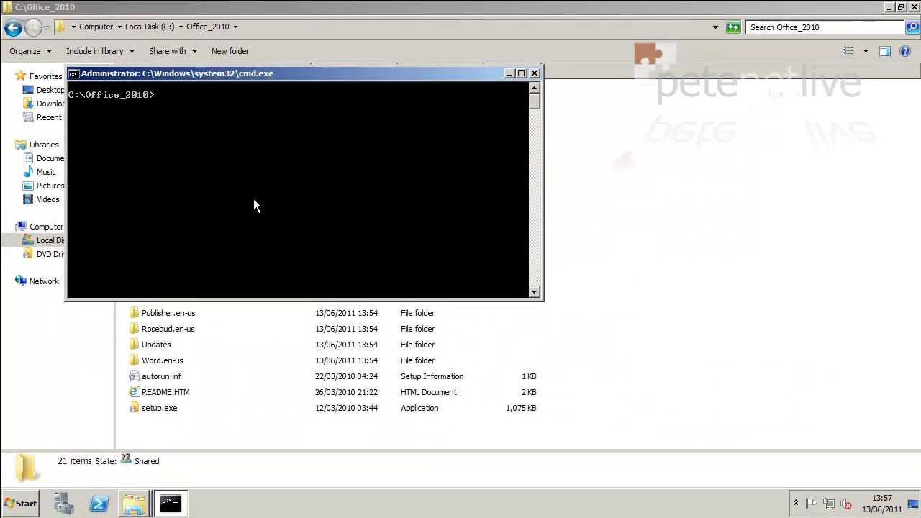
{"action": "left_click_drag", "start_coordinate": [267, 78], "coordinate": [354, 115]}
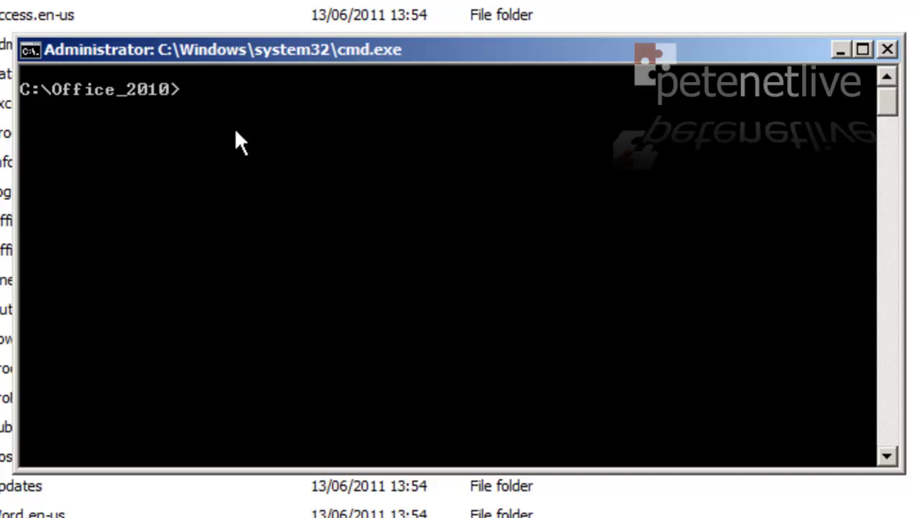
- Run setup.exe /admin and create a new customization file for Microsoft Office Professional Plus 2010 (32-bit), keeping the current default file type settings
{"action": "type", "text": "setup.exe "}
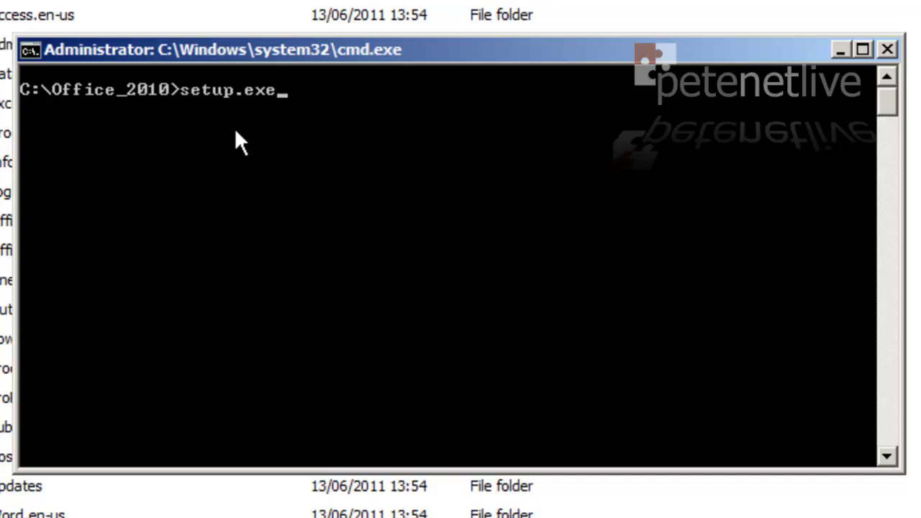
{"action": "type", "text": "/admin"}
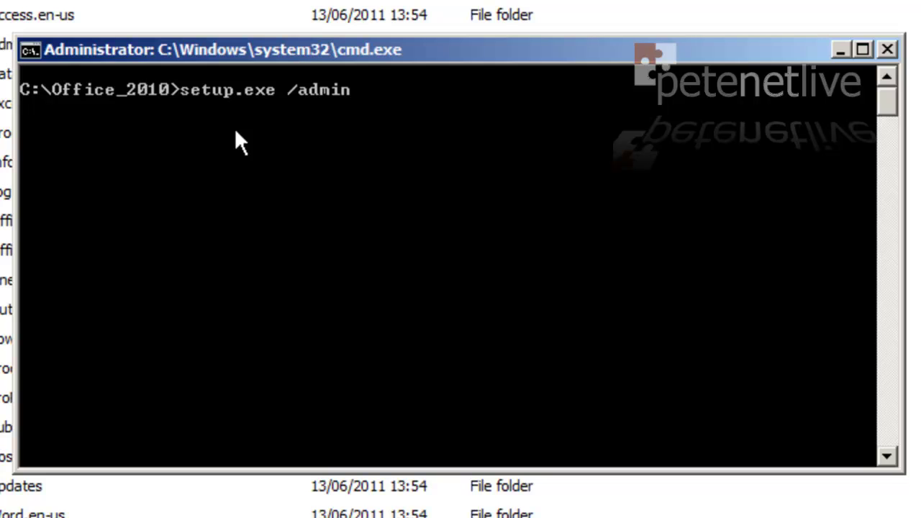
{"action": "key", "text": "Return"}
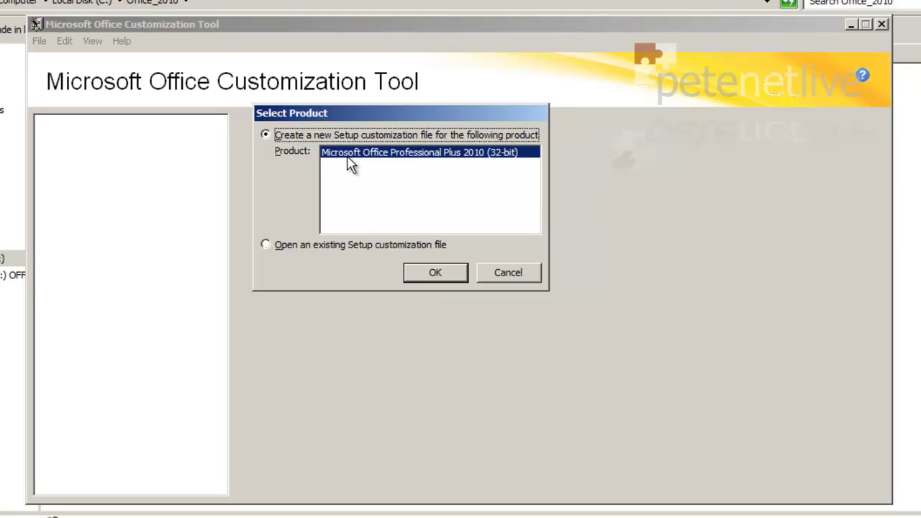
{"action": "left_click", "coordinate": [435, 272]}
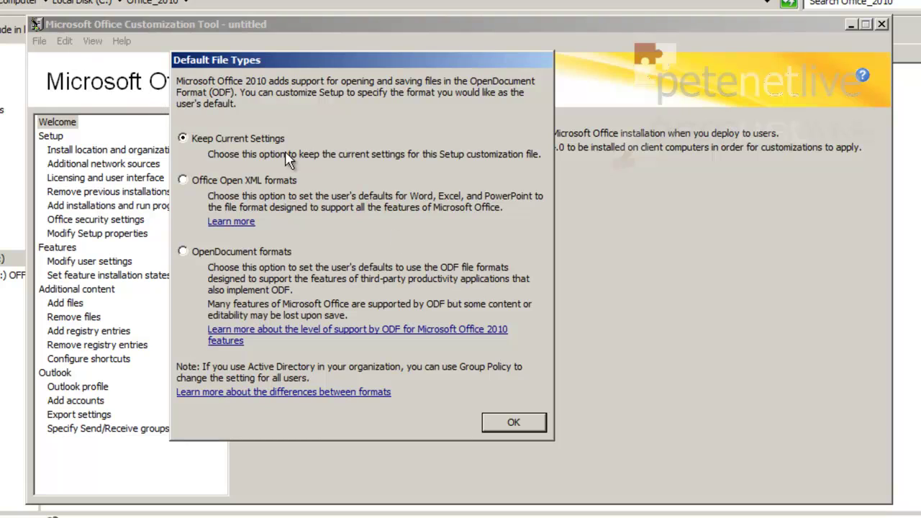
{"action": "left_click", "coordinate": [513, 423]}
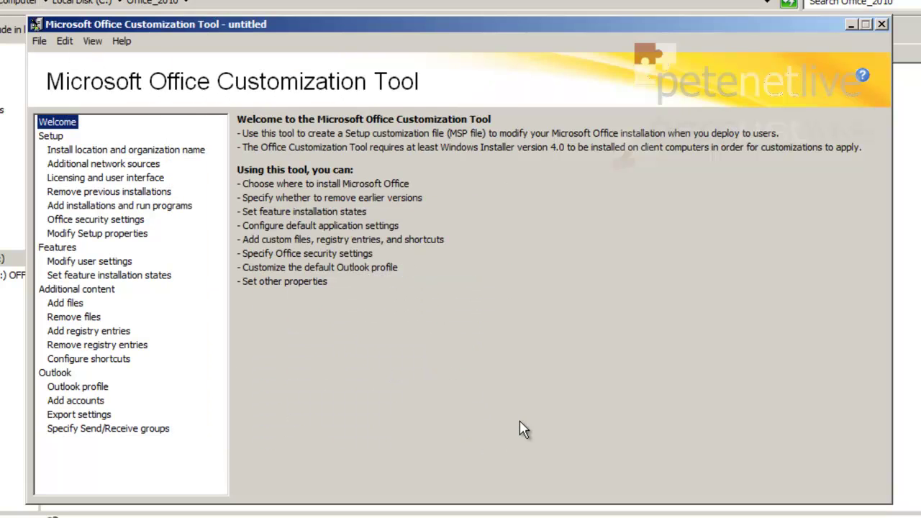
- In the licensing and user interface settings, choose to enter another product key and paste the volume license key without spaces
{"action": "left_click", "coordinate": [92, 180]}
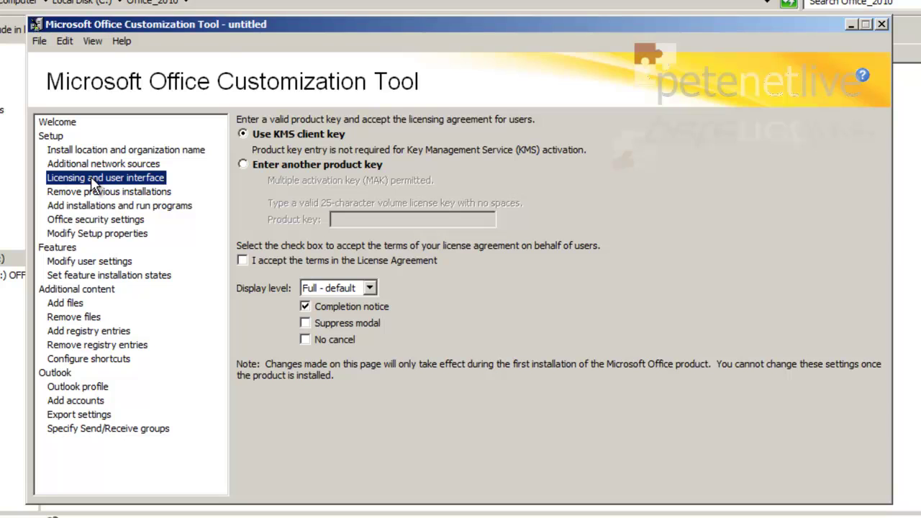
{"action": "left_click", "coordinate": [244, 165]}
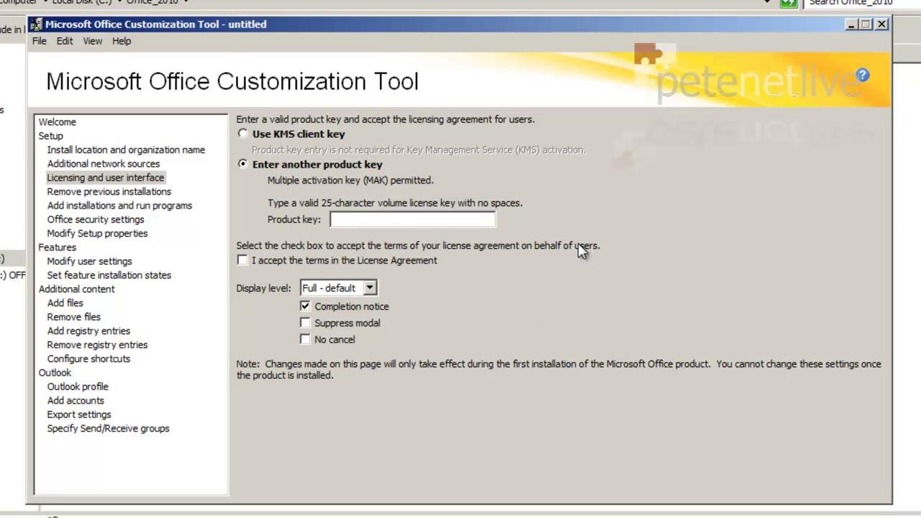
{"action": "right_click", "coordinate": [368, 223]}
{"action": "left_click", "coordinate": [391, 272]}
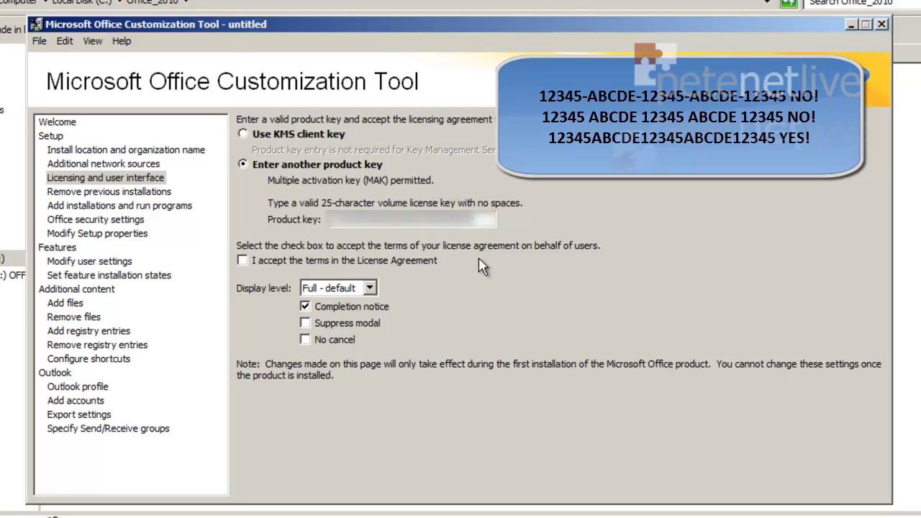
- Accept the License Agreement terms on behalf of users and set the display level to None
{"action": "left_click", "coordinate": [242, 260]}
{"action": "left_click", "coordinate": [370, 288]}
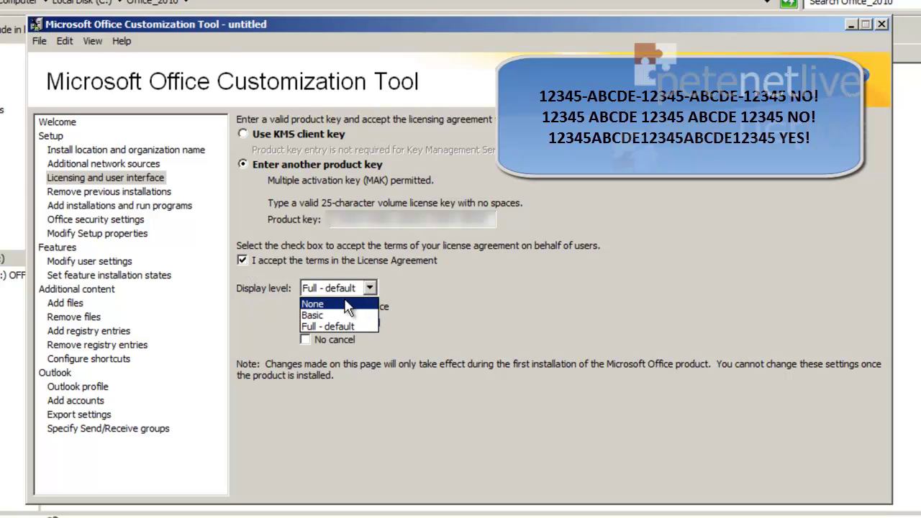
{"action": "left_click", "coordinate": [315, 303]}
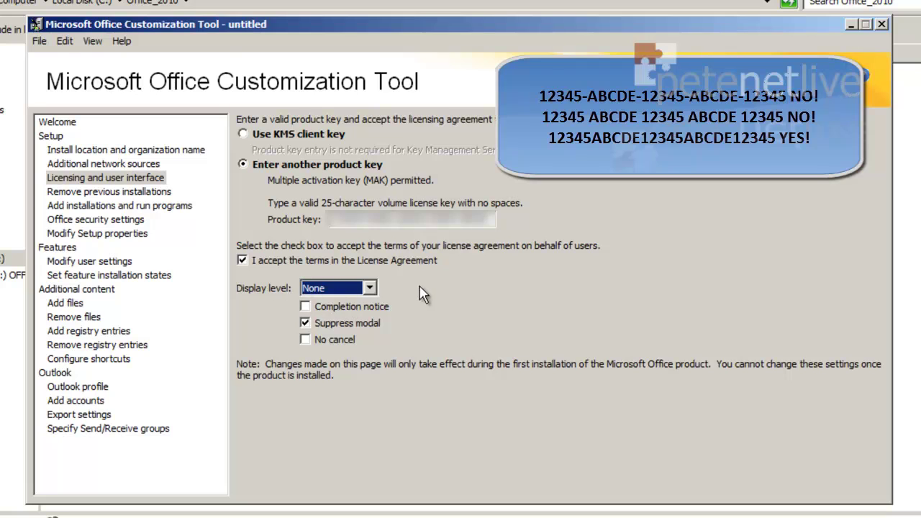
- In the feature installation states, set Microsoft SharePoint Workspace and Microsoft OneNote to Not Available
{"action": "left_click", "coordinate": [92, 278]}
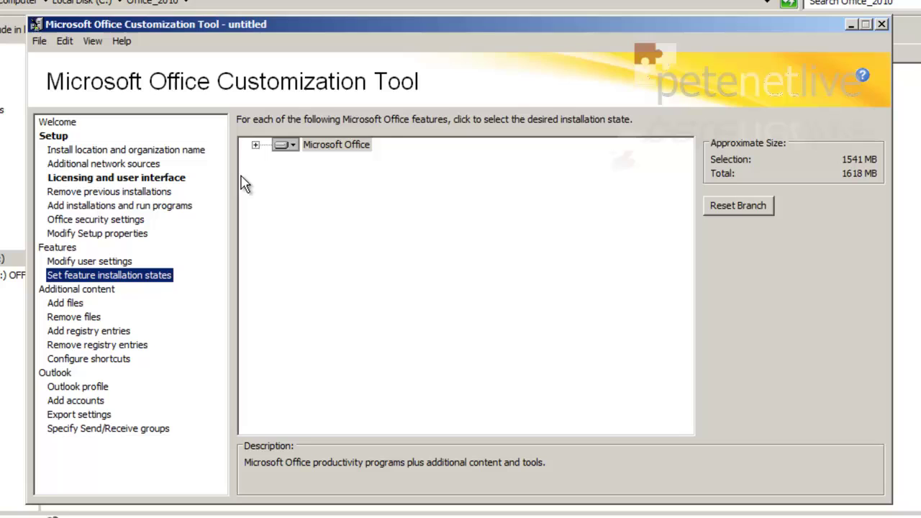
{"action": "left_click", "coordinate": [256, 145]}
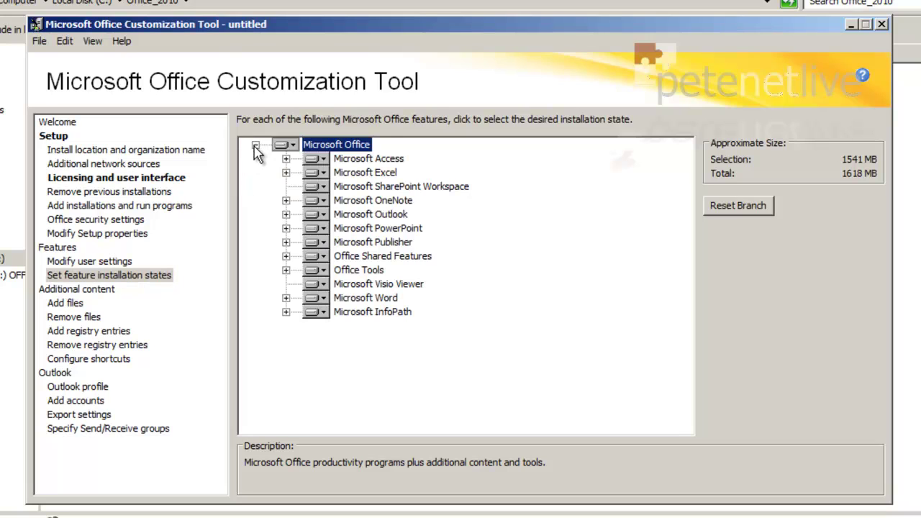
{"action": "left_click", "coordinate": [314, 187]}
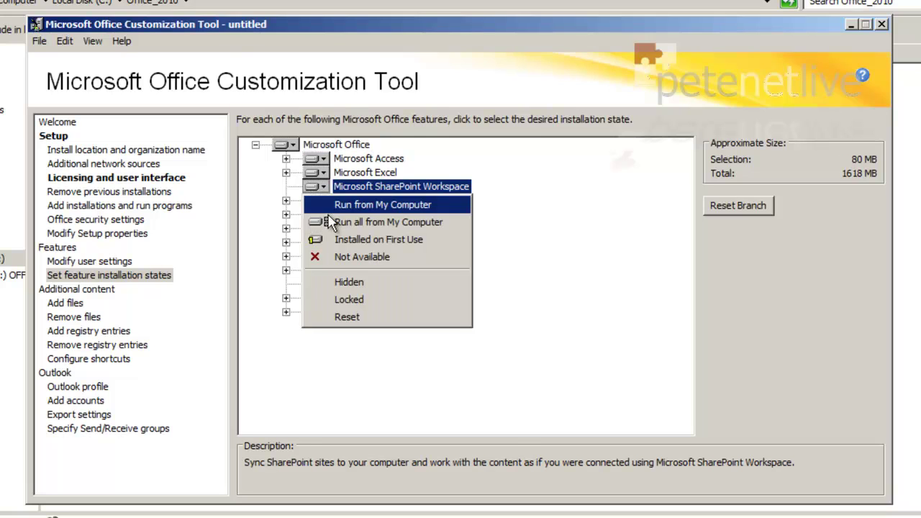
{"action": "left_click", "coordinate": [339, 257]}
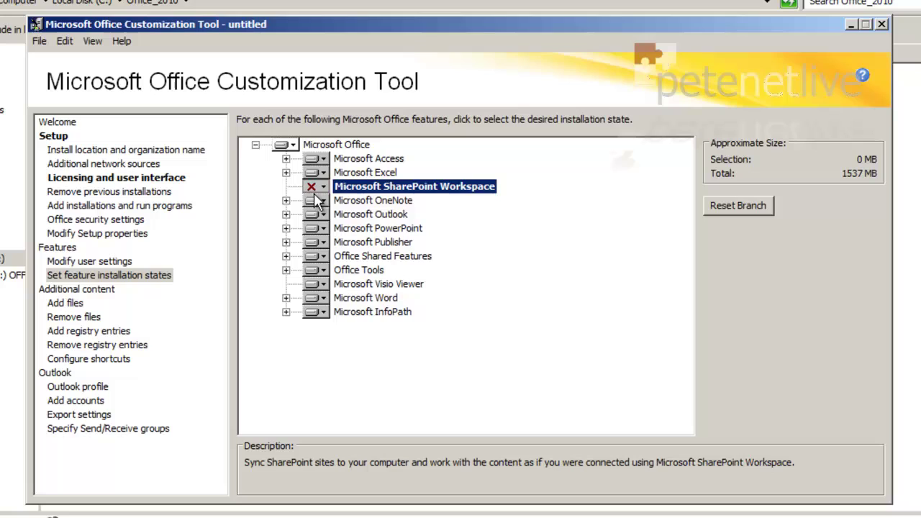
{"action": "left_click", "coordinate": [314, 201]}
{"action": "left_click", "coordinate": [331, 273]}
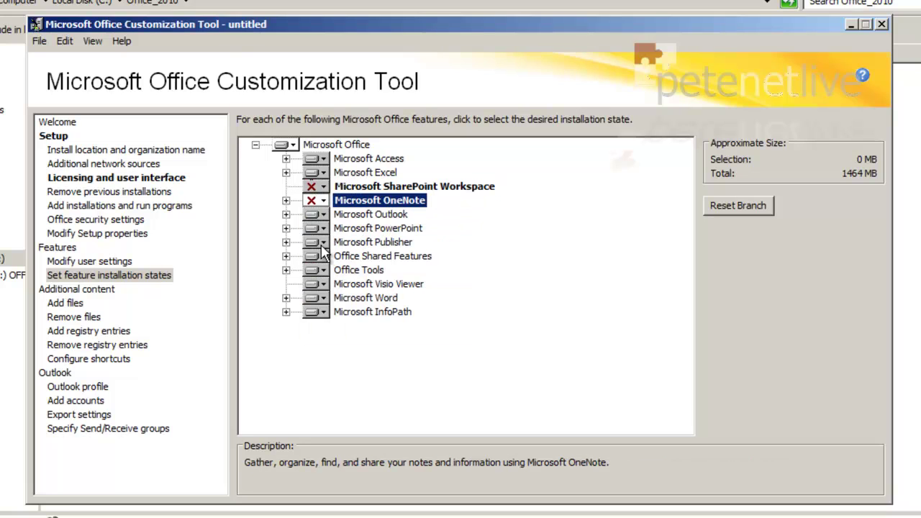
- Set Microsoft Publisher, Microsoft Visio Viewer and Microsoft InfoPath to Not Available
{"action": "left_click", "coordinate": [320, 243]}
{"action": "left_click", "coordinate": [346, 314]}
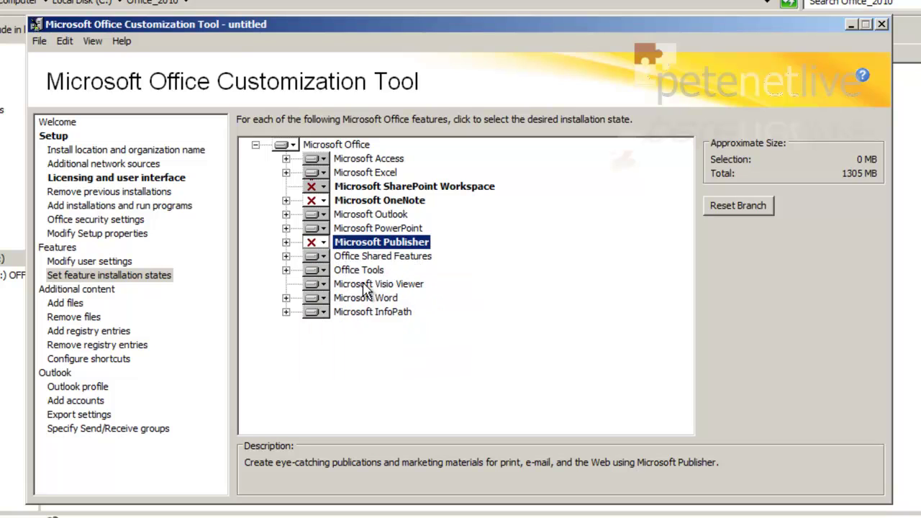
{"action": "left_click", "coordinate": [320, 285]}
{"action": "left_click", "coordinate": [341, 343]}
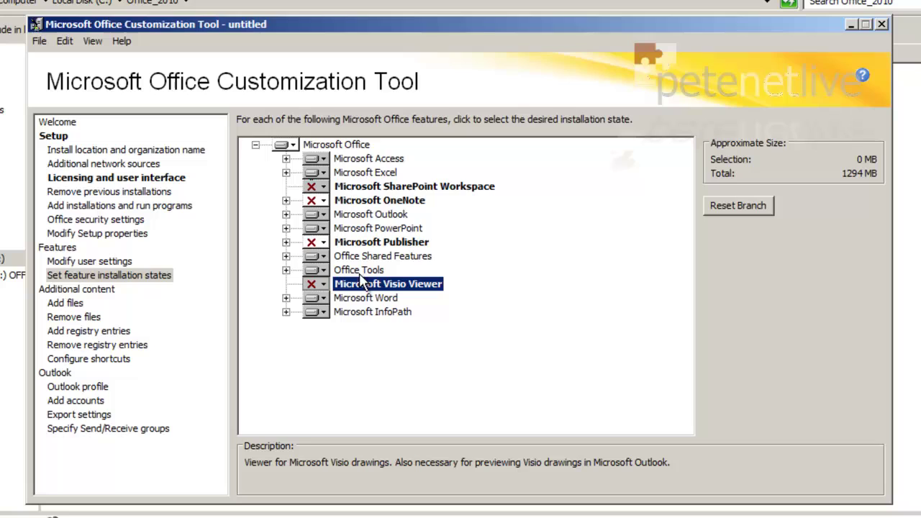
{"action": "left_click", "coordinate": [316, 312]}
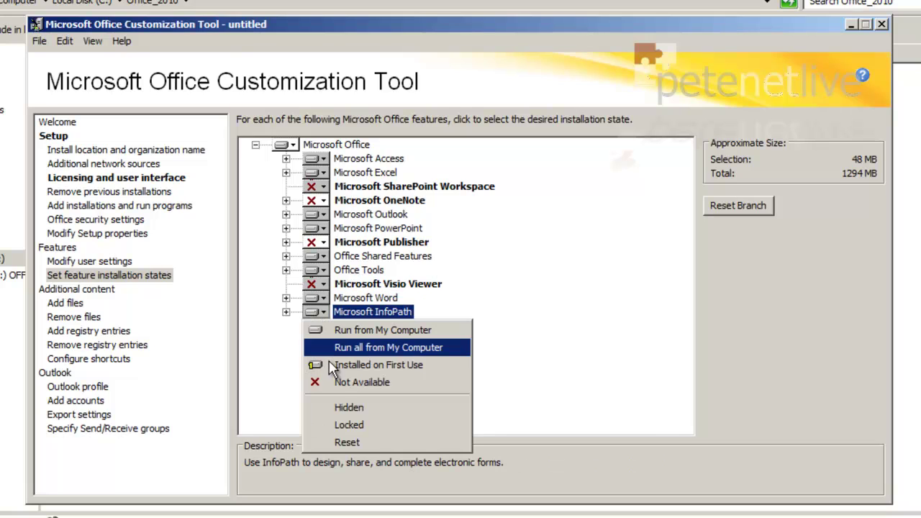
{"action": "left_click", "coordinate": [323, 381]}
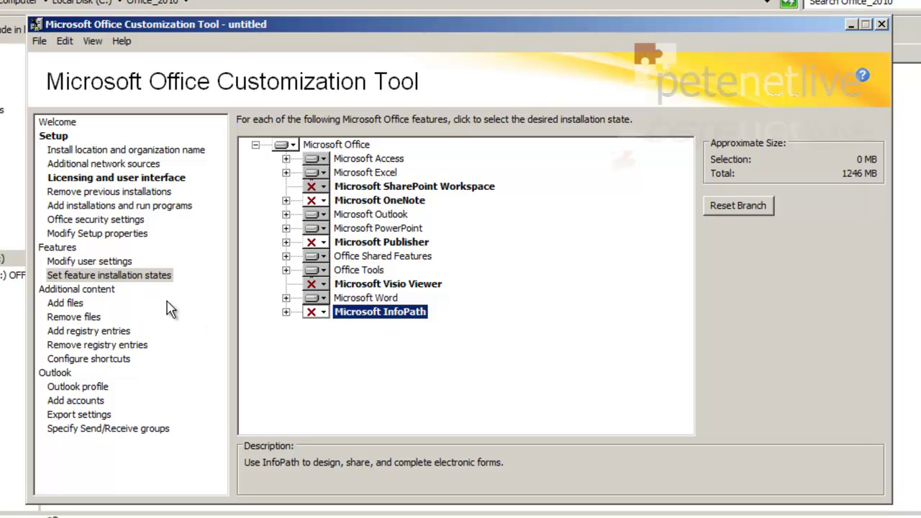
- Add a Setup property named AUTO_ACTIVATE with the value 1
{"action": "left_click", "coordinate": [86, 237]}
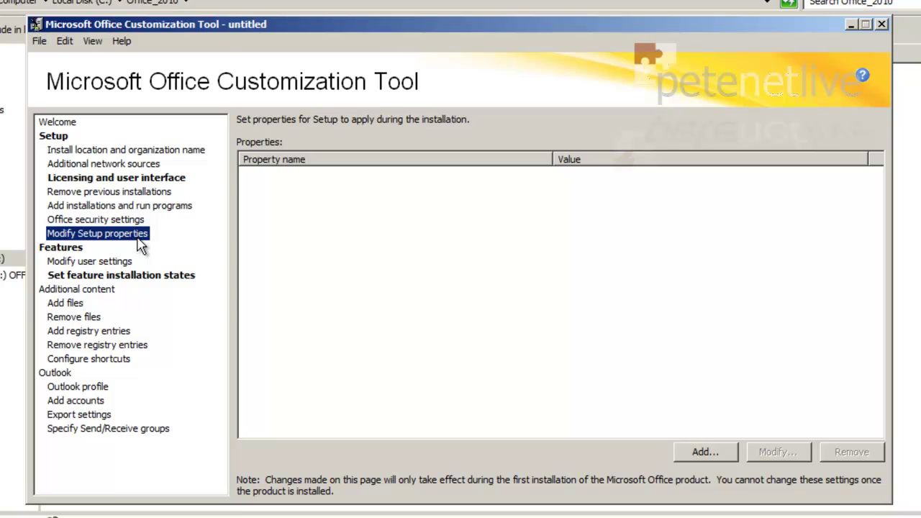
{"action": "left_click", "coordinate": [701, 452]}
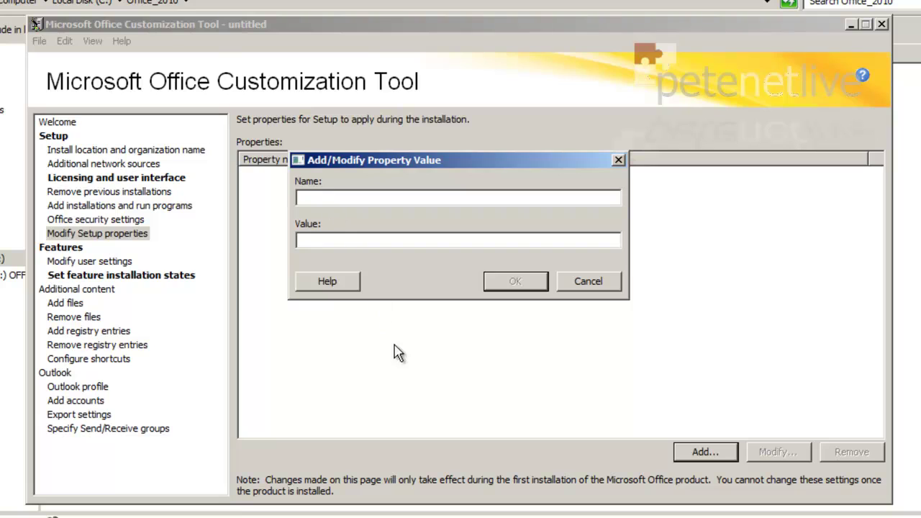
{"action": "type", "text": "AUTO_ACTIVATE"}
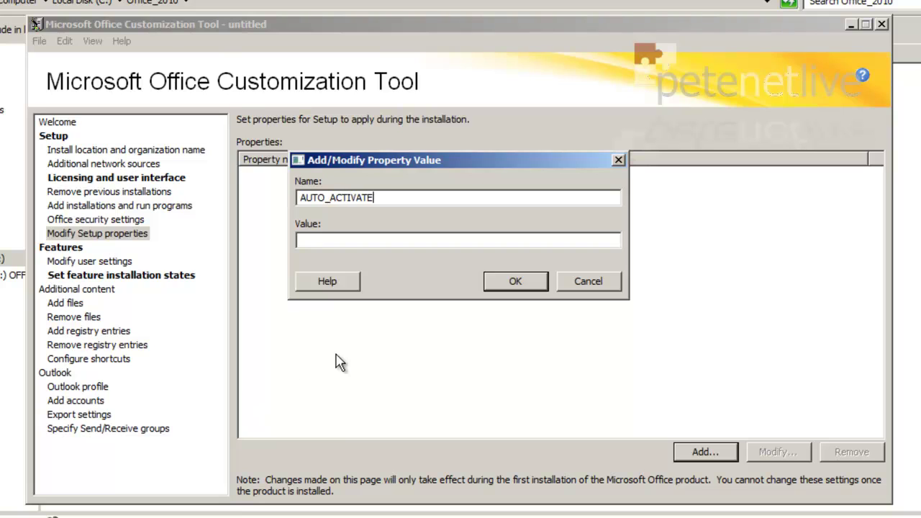
{"action": "left_click", "coordinate": [324, 240]}
{"action": "type", "text": "1"}
{"action": "left_click", "coordinate": [511, 284]}
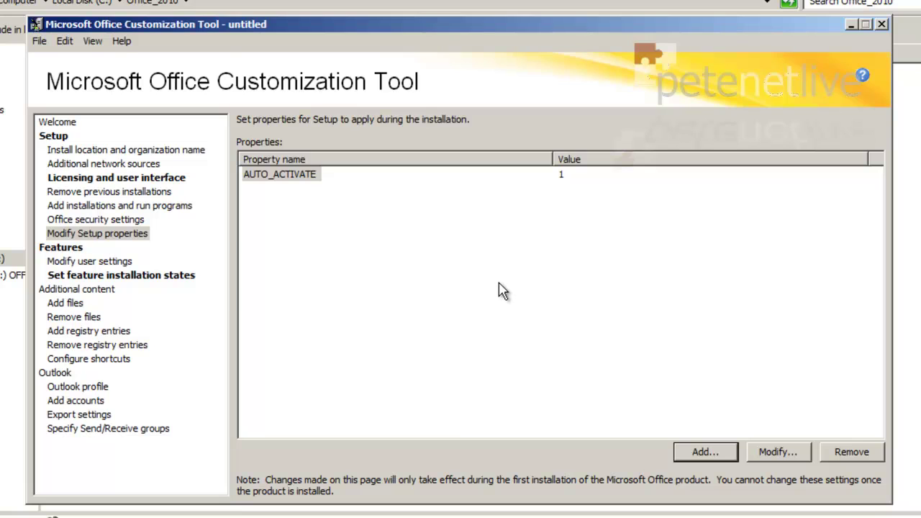
- Save the customization as an MSP file named Office2010 in the C:\Office_2010\Updates folder
{"action": "left_click", "coordinate": [38, 42]}
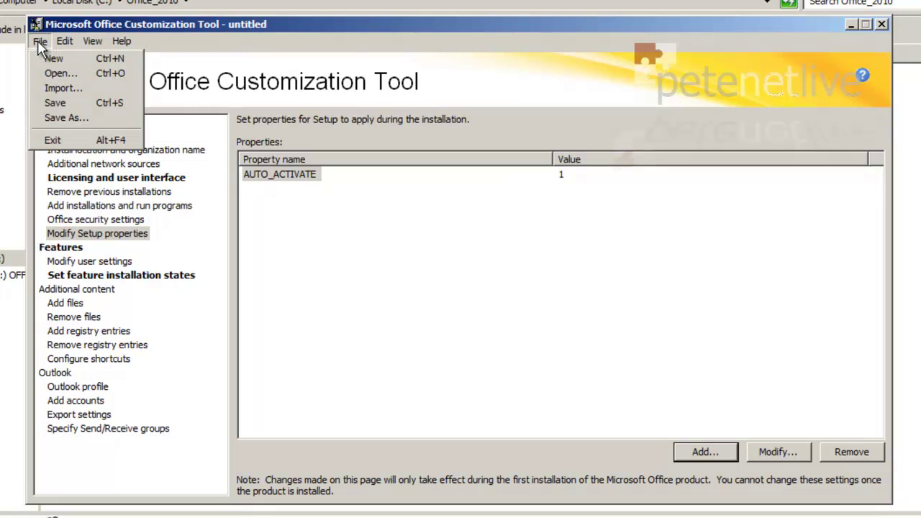
{"action": "left_click", "coordinate": [61, 119]}
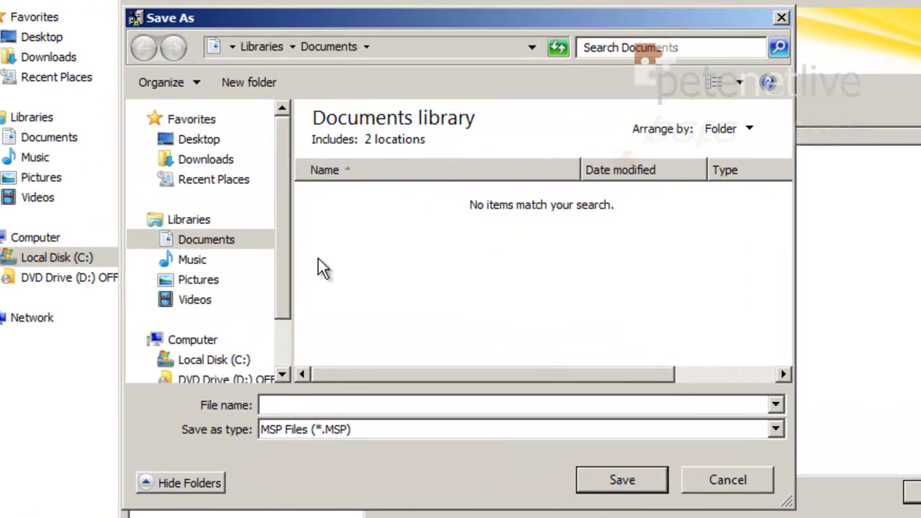
{"action": "left_click", "coordinate": [205, 359]}
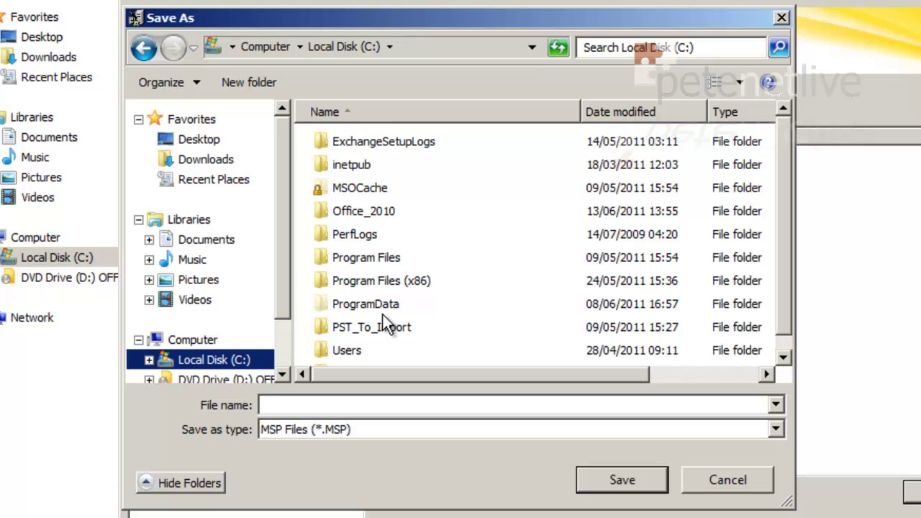
{"action": "double_click", "coordinate": [365, 211]}
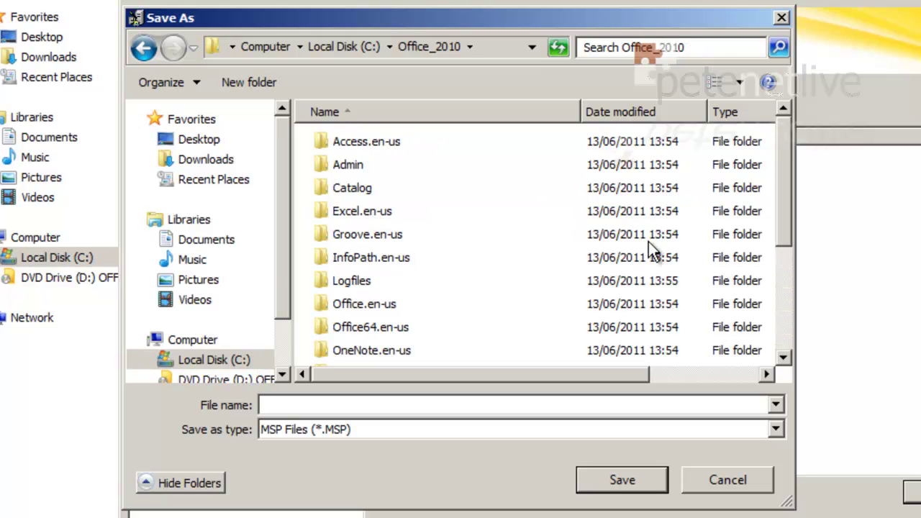
{"action": "left_click_drag", "start_coordinate": [787, 198], "coordinate": [786, 325]}
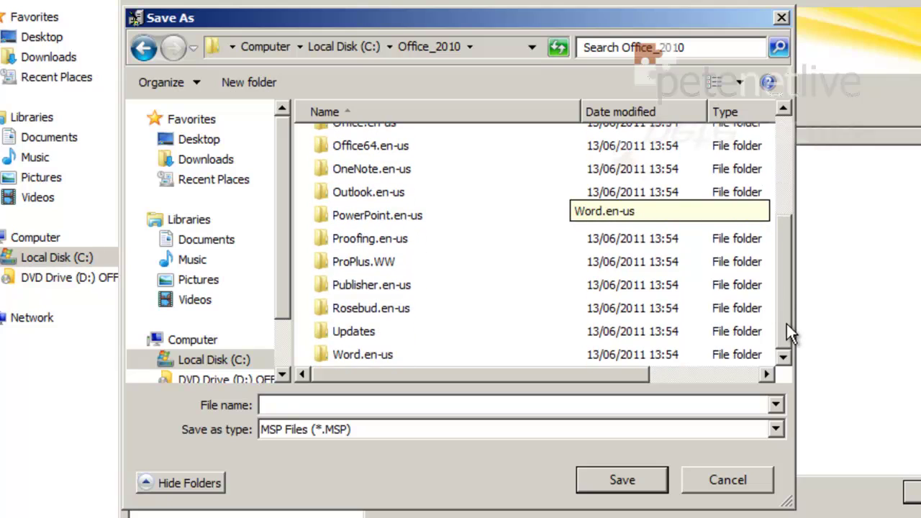
{"action": "double_click", "coordinate": [340, 331]}
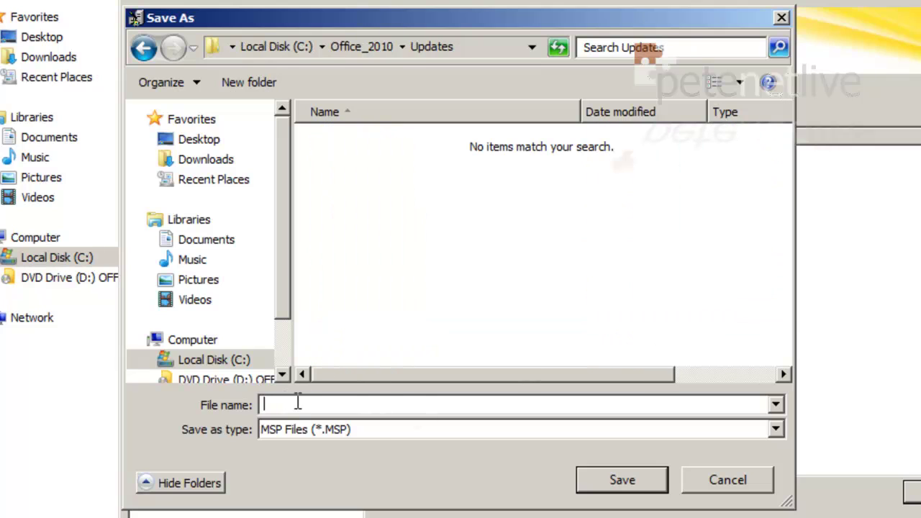
{"action": "type", "text": "Office2010"}
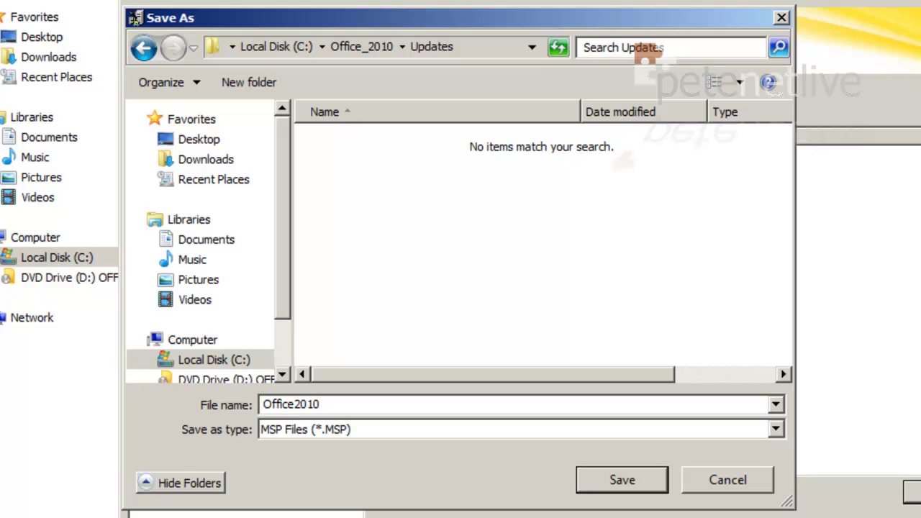
{"action": "left_click", "coordinate": [628, 481]}
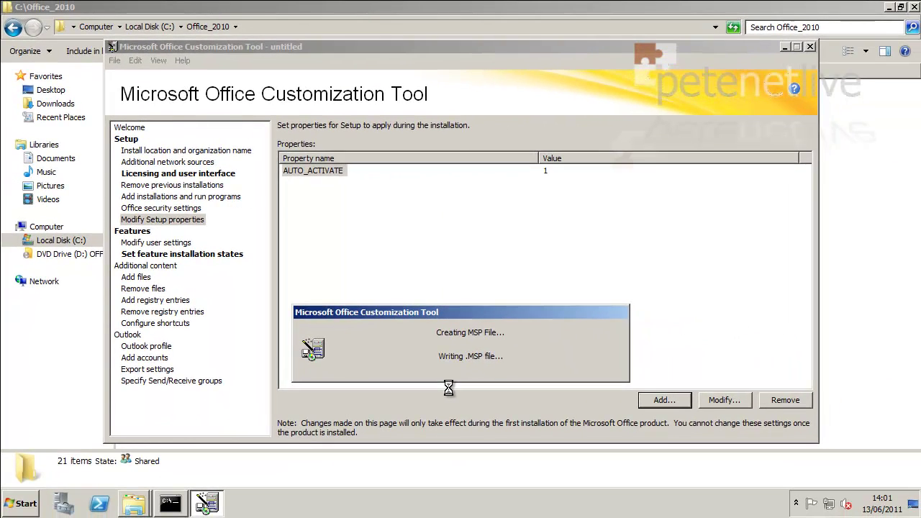
- Exit the Office Customization Tool and close the command prompt window
{"action": "left_click", "coordinate": [114, 60]}
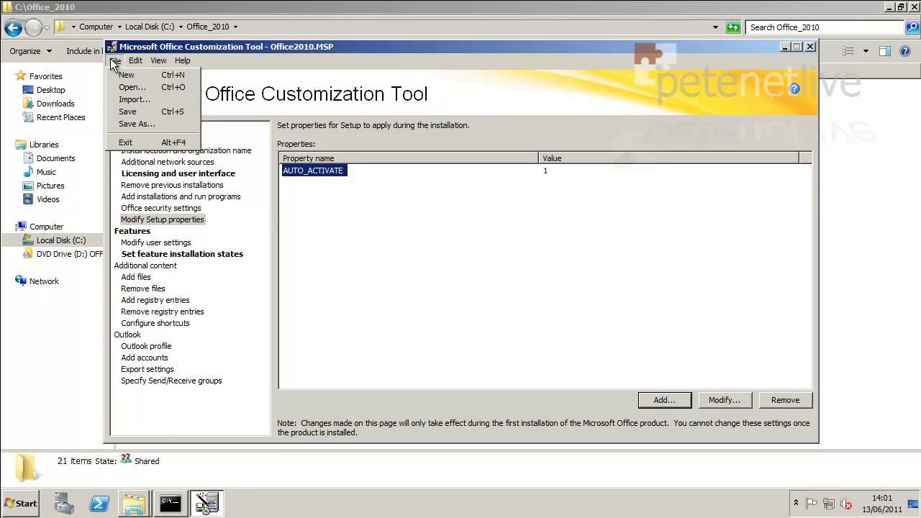
{"action": "left_click", "coordinate": [123, 143]}
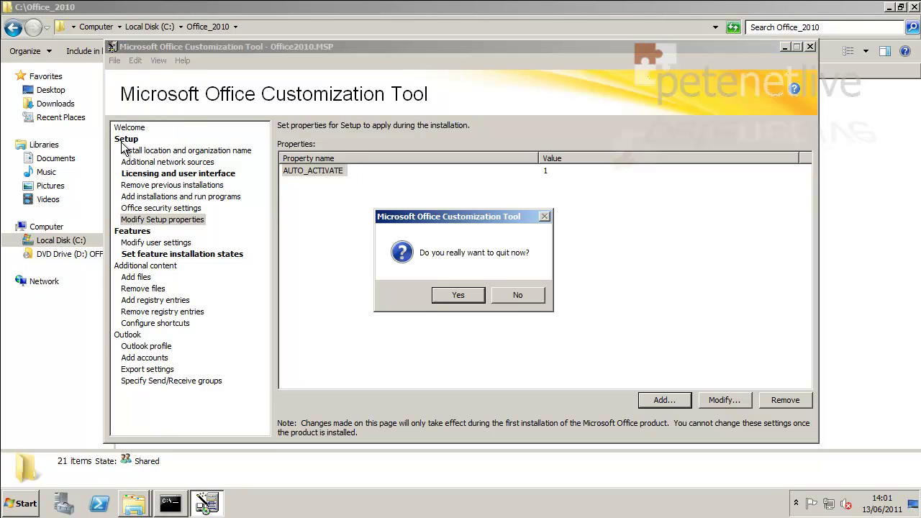
{"action": "left_click", "coordinate": [452, 296]}
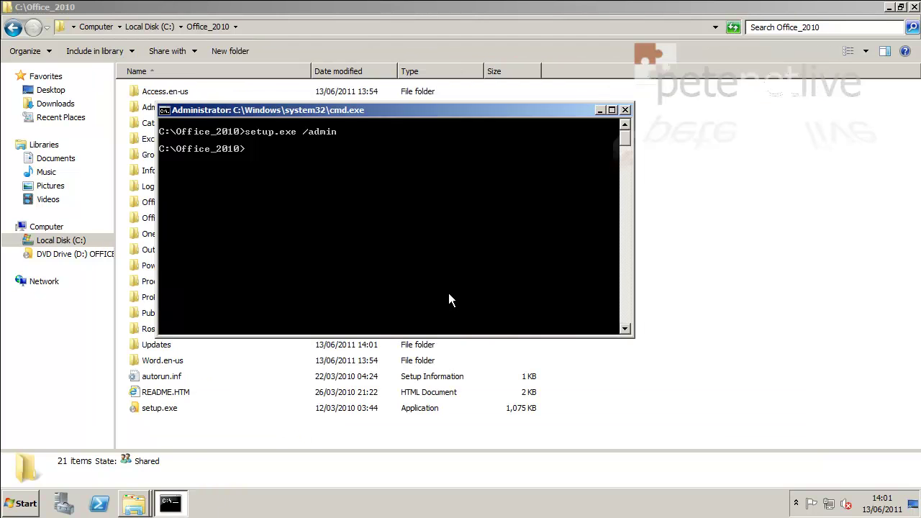
{"action": "left_click", "coordinate": [624, 110]}
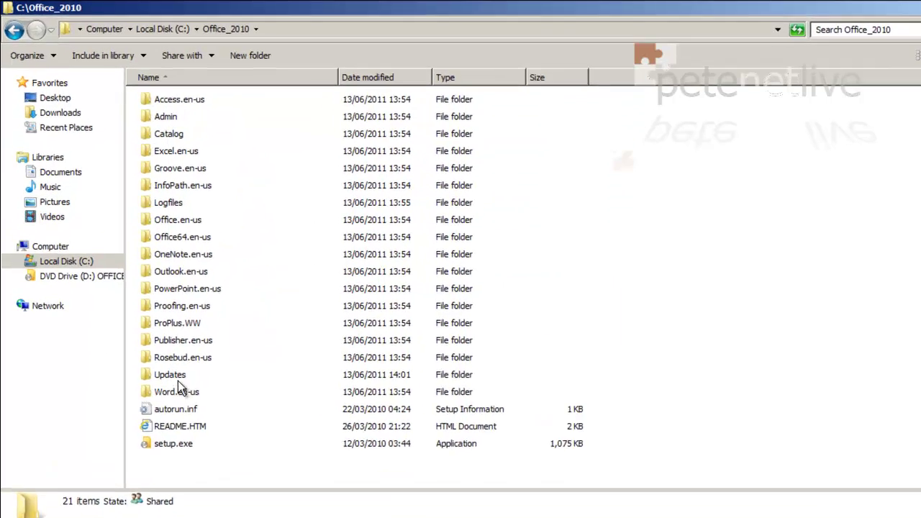
- Check the Updates folder for the saved Office2010.MSP file and close the folder window
{"action": "double_click", "coordinate": [156, 345]}
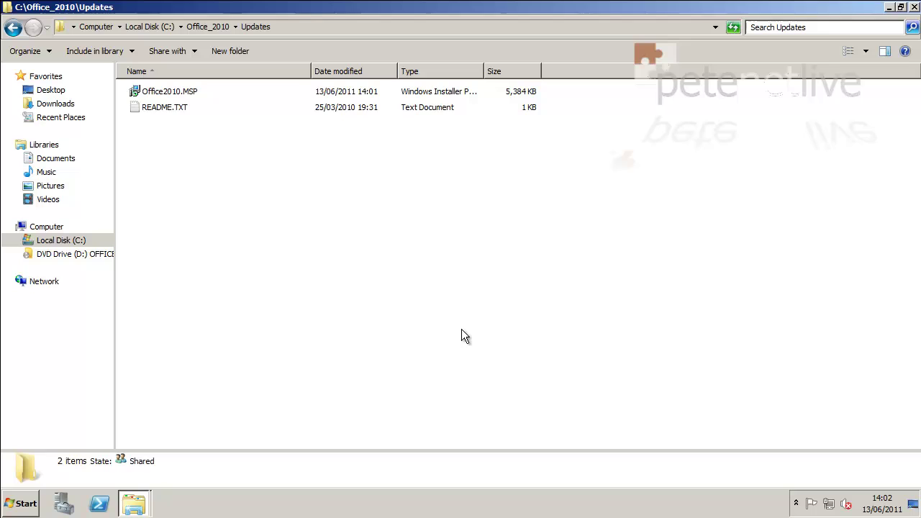
{"action": "left_click", "coordinate": [915, 7]}
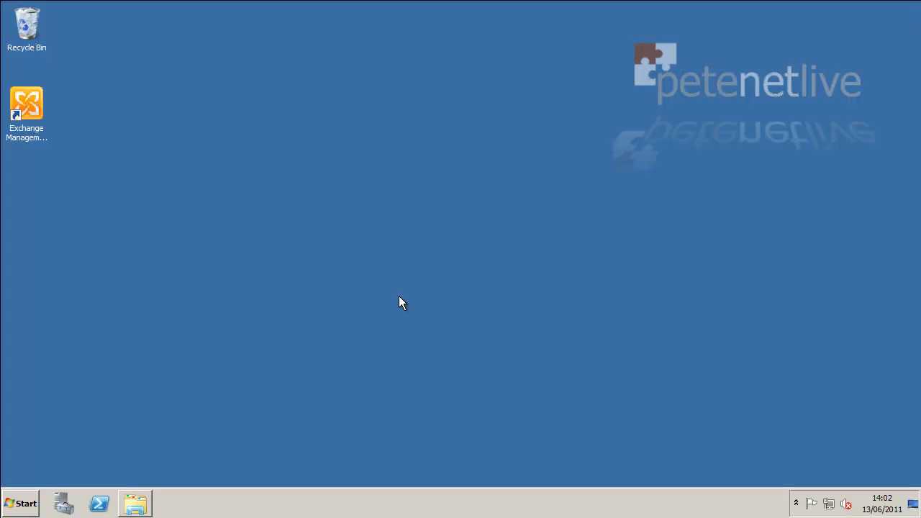
- Create a new text document on the desktop and paste the Office 2010 deployment batch script into it
{"action": "right_click", "coordinate": [255, 160]}
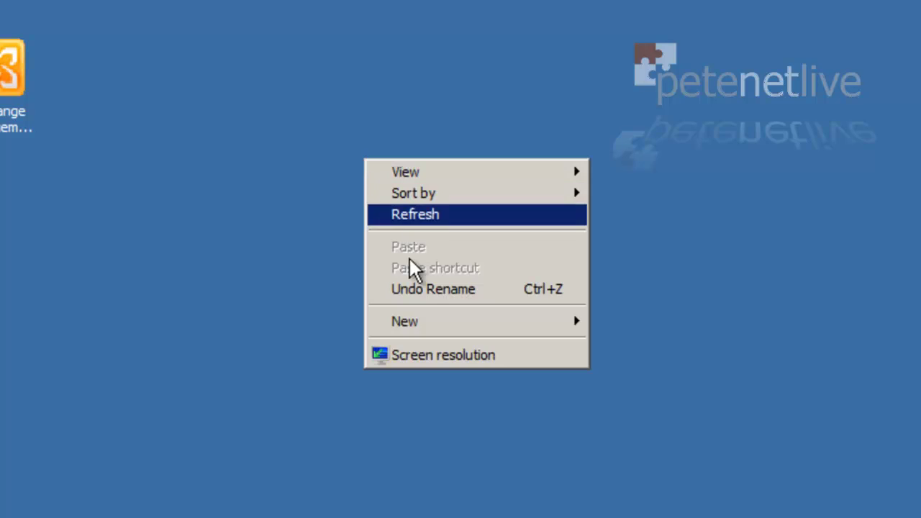
{"action": "mouse_move", "coordinate": [430, 320]}
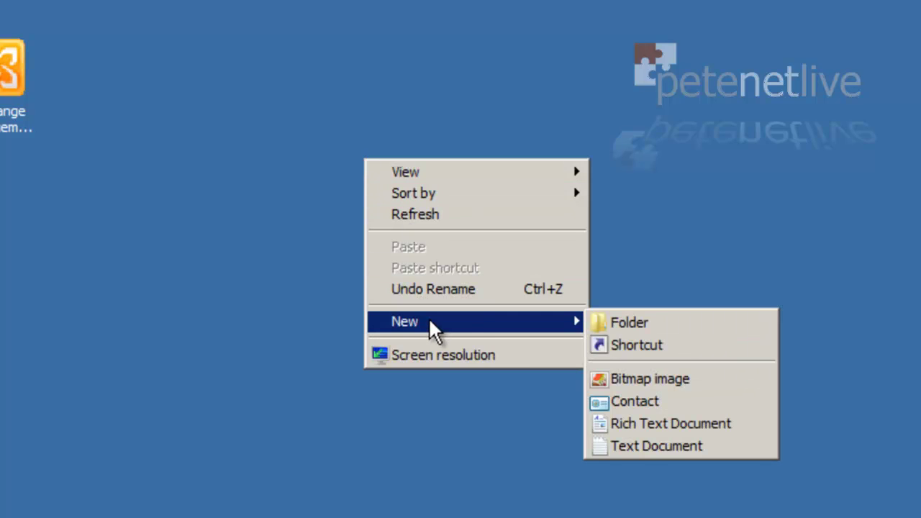
{"action": "left_click", "coordinate": [681, 440]}
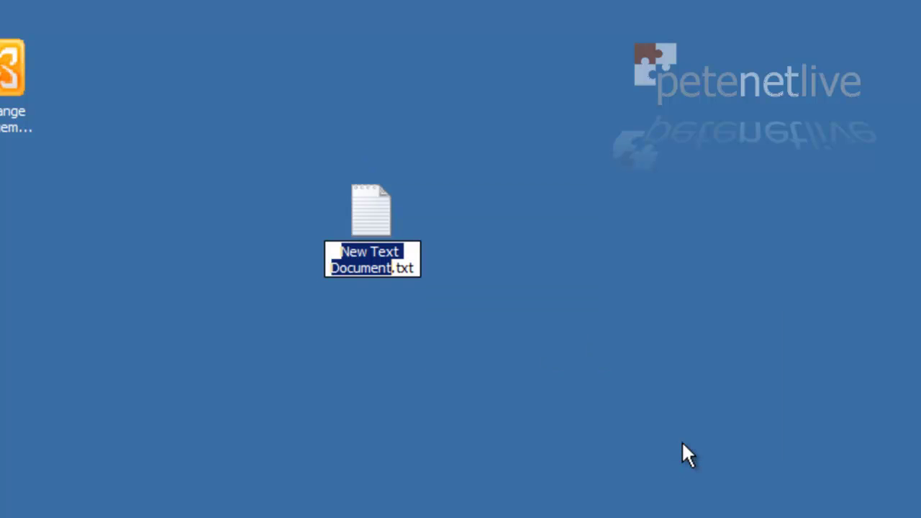
{"action": "left_click", "coordinate": [371, 207]}
{"action": "double_click", "coordinate": [371, 207]}
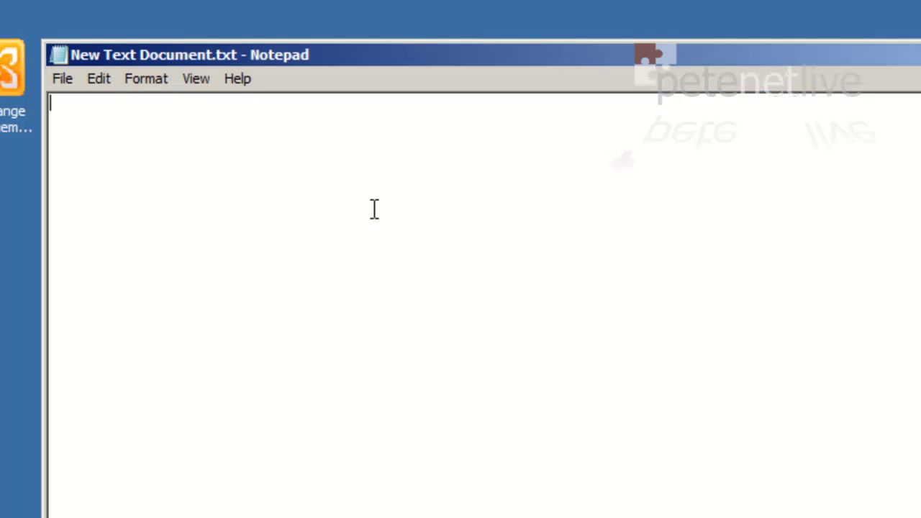
{"action": "right_click", "coordinate": [301, 167]}
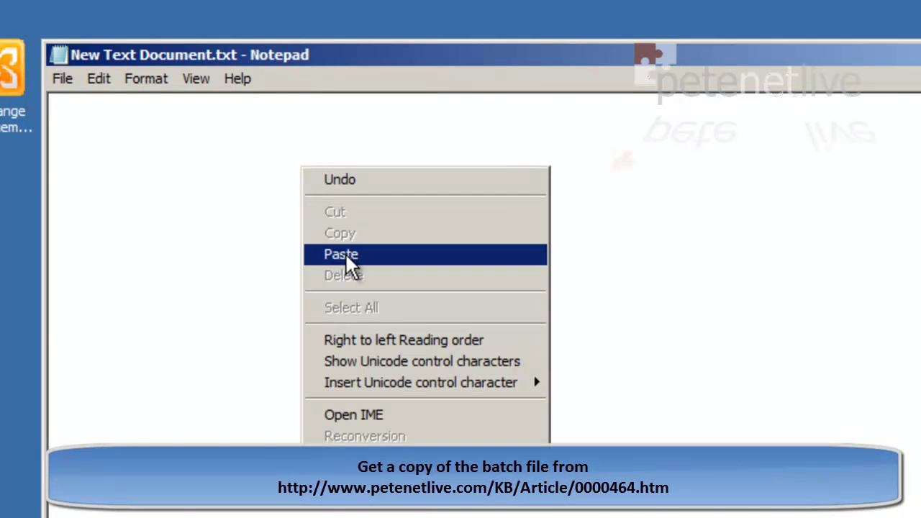
{"action": "left_click", "coordinate": [346, 261]}
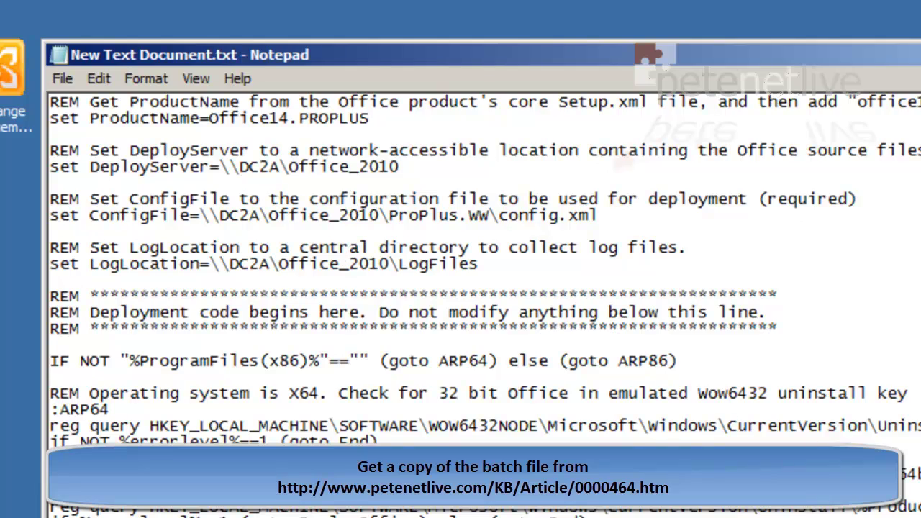
- Review the server name in the script's DeployServer, ConfigFile and LogLocation paths, then save the text document and close it
{"action": "scroll", "coordinate": [341, 229], "scroll_direction": "up", "scroll_amount": 2}
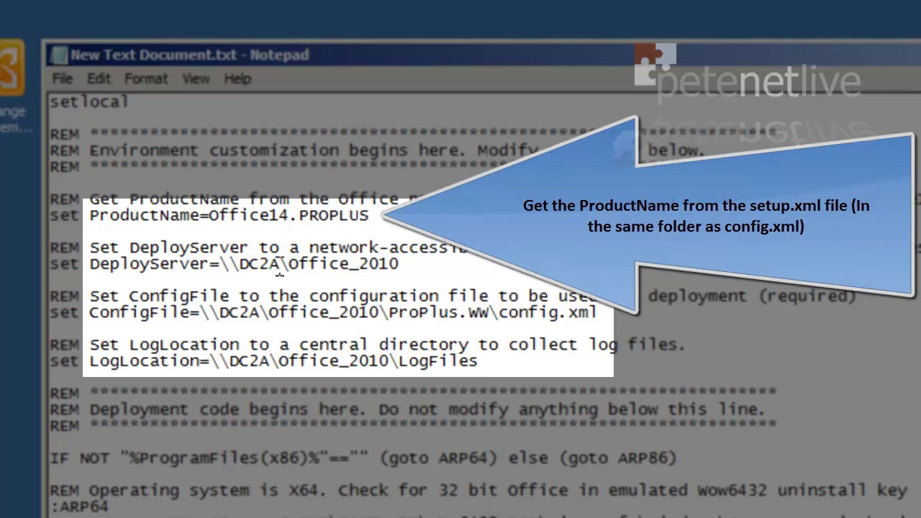
{"action": "left_click_drag", "start_coordinate": [279, 266], "coordinate": [238, 264]}
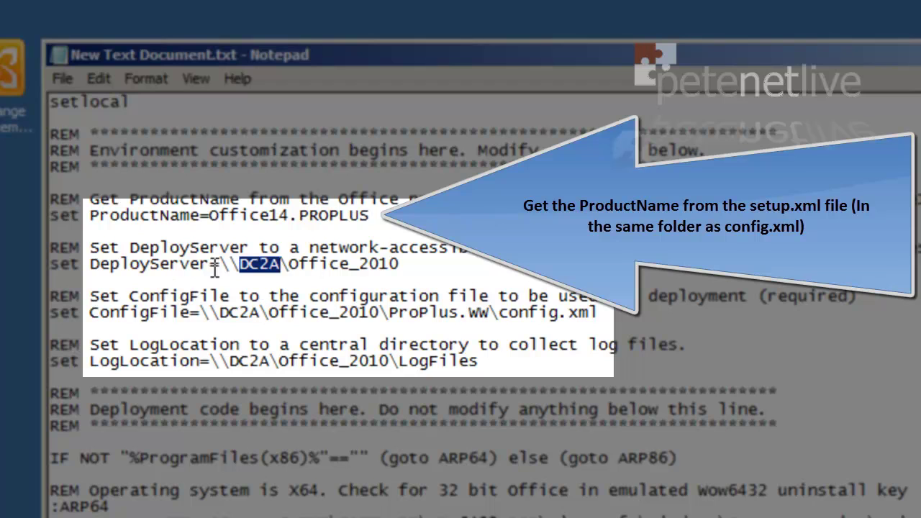
{"action": "left_click_drag", "start_coordinate": [260, 313], "coordinate": [270, 359]}
{"action": "left_click", "coordinate": [270, 360]}
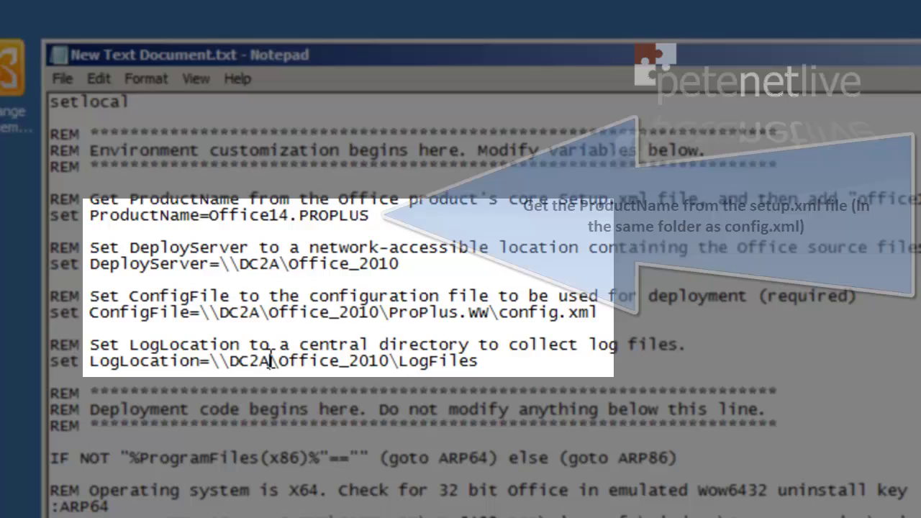
{"action": "double_click", "coordinate": [235, 362]}
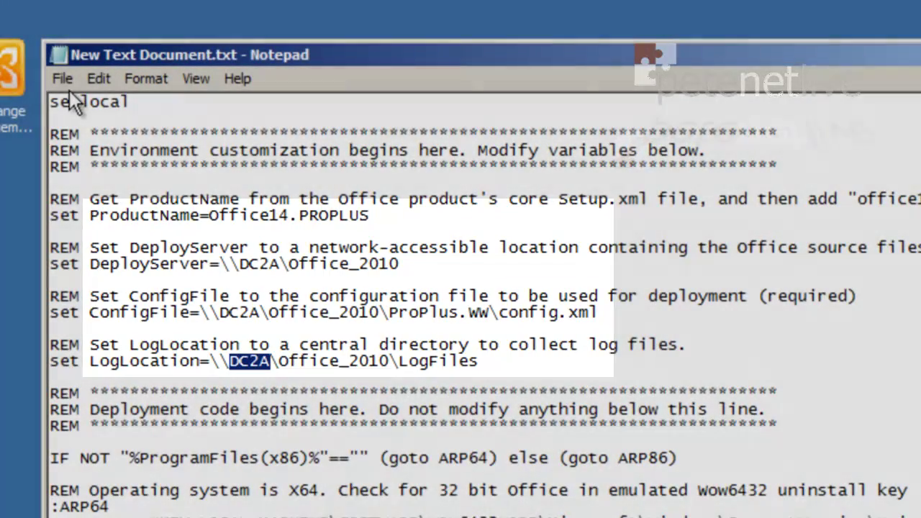
{"action": "left_click", "coordinate": [63, 78]}
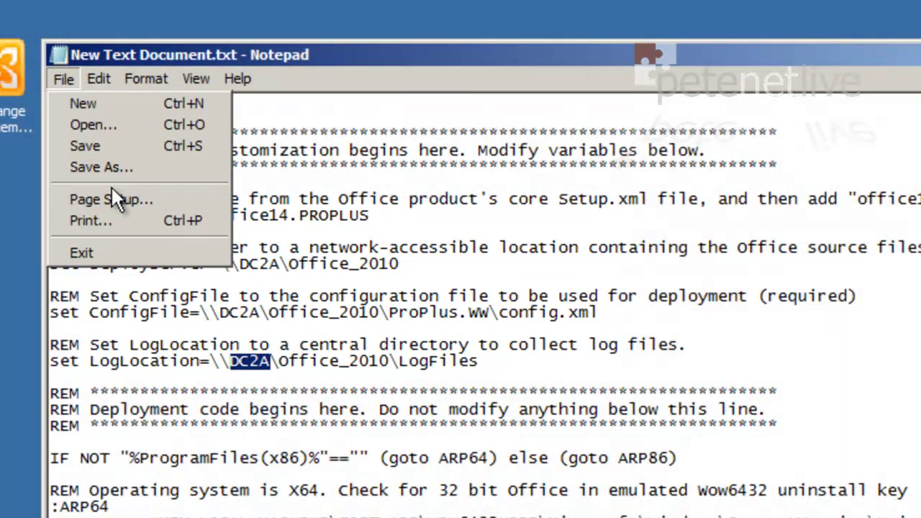
{"action": "left_click", "coordinate": [89, 149]}
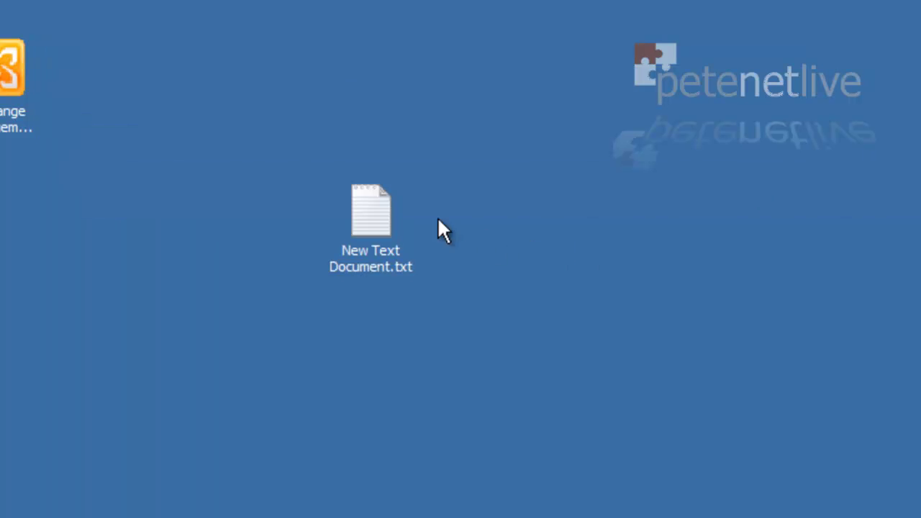
- Rename the text document as Deploy_Office_2010.bat and copy the batch file
{"action": "right_click", "coordinate": [380, 210]}
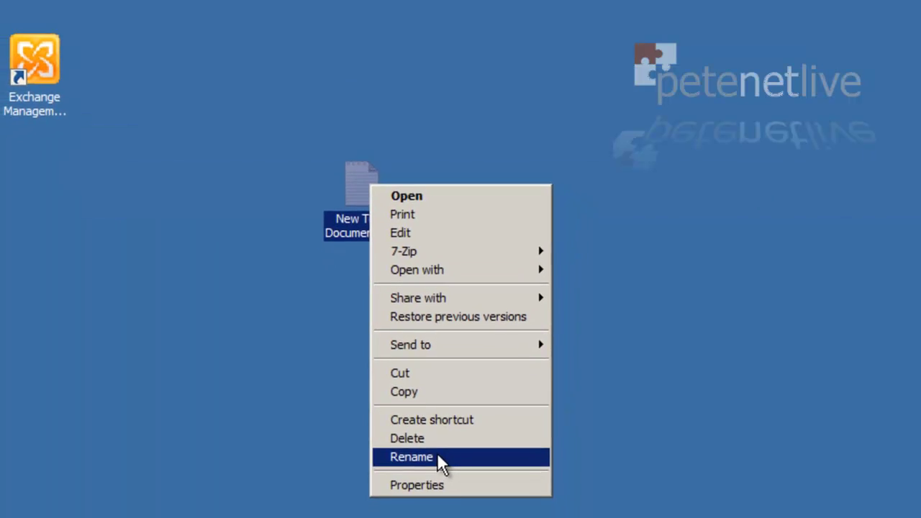
{"action": "left_click", "coordinate": [460, 515]}
{"action": "type", "text": "Deploy"}
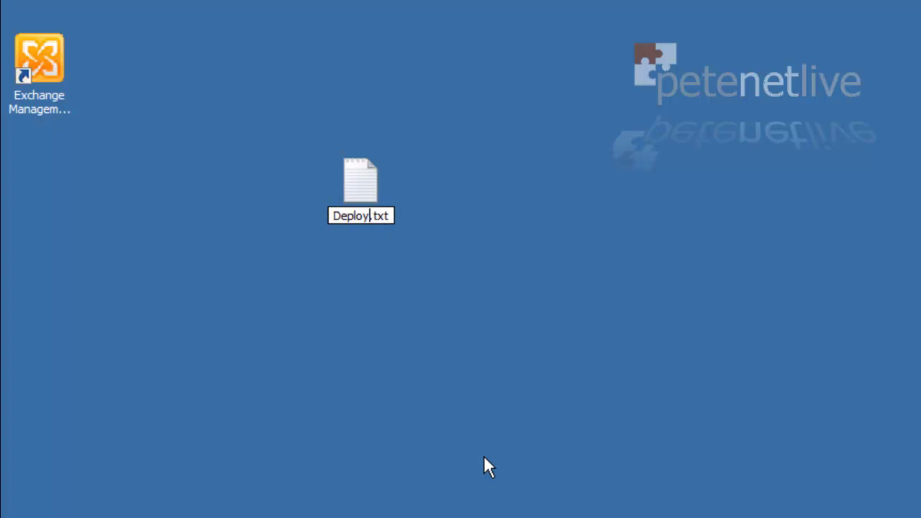
{"action": "type", "text": "_Office_2010"}
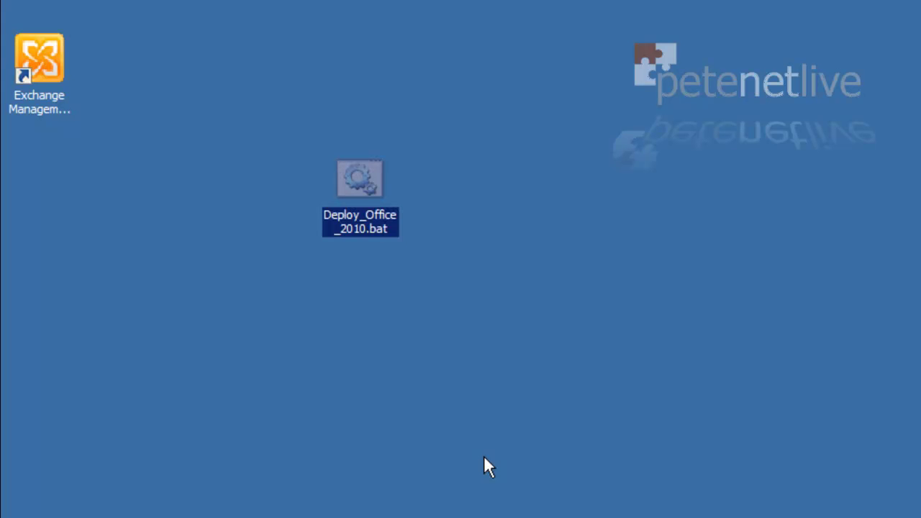
{"action": "right_click", "coordinate": [360, 189]}
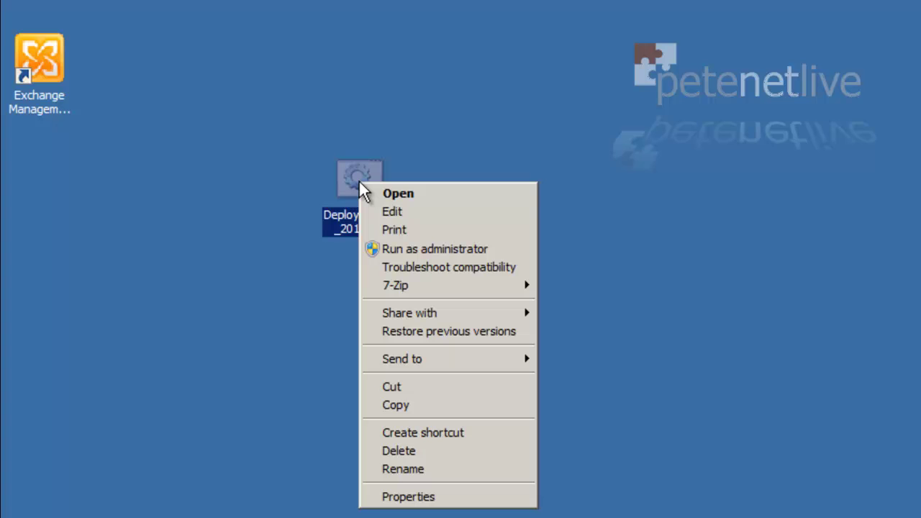
{"action": "left_click", "coordinate": [427, 406]}
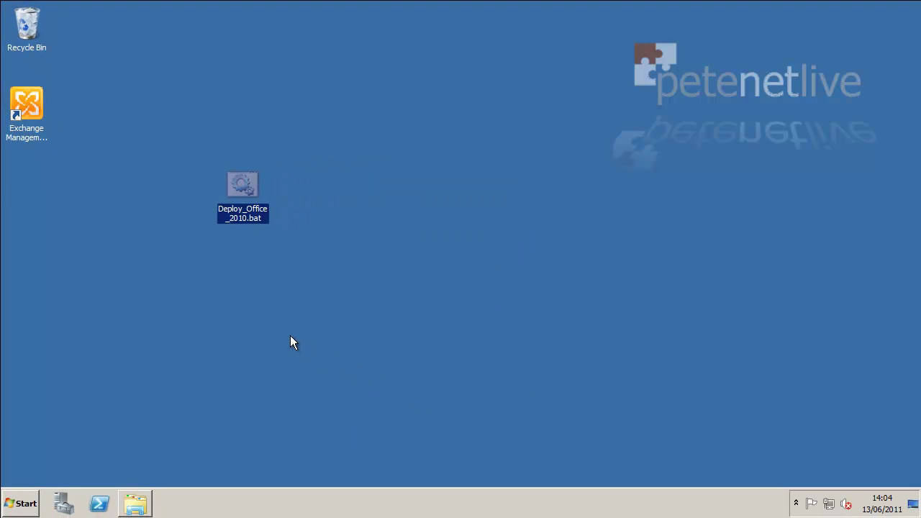
- Switch to Group Policy Management and maximize its window
{"action": "left_click", "coordinate": [10, 498]}
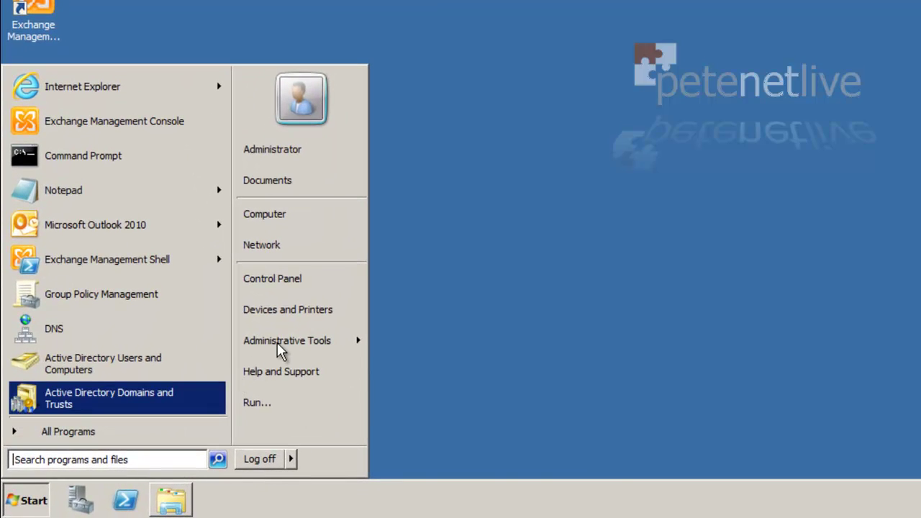
{"action": "mouse_move", "coordinate": [280, 349]}
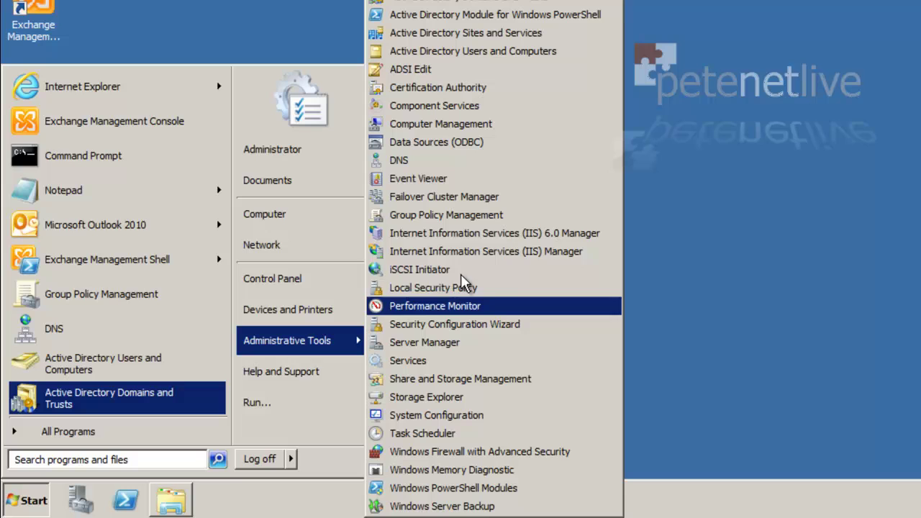
{"action": "left_click", "coordinate": [449, 216]}
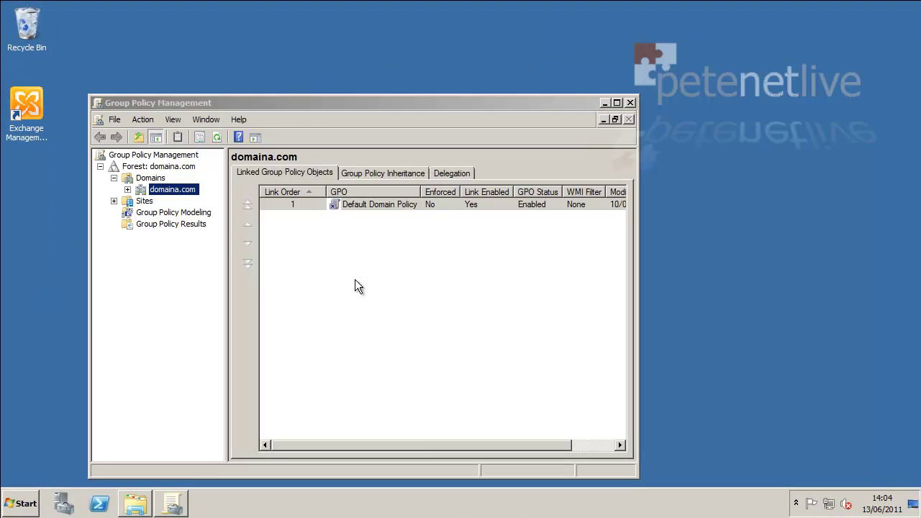
{"action": "double_click", "coordinate": [353, 103]}
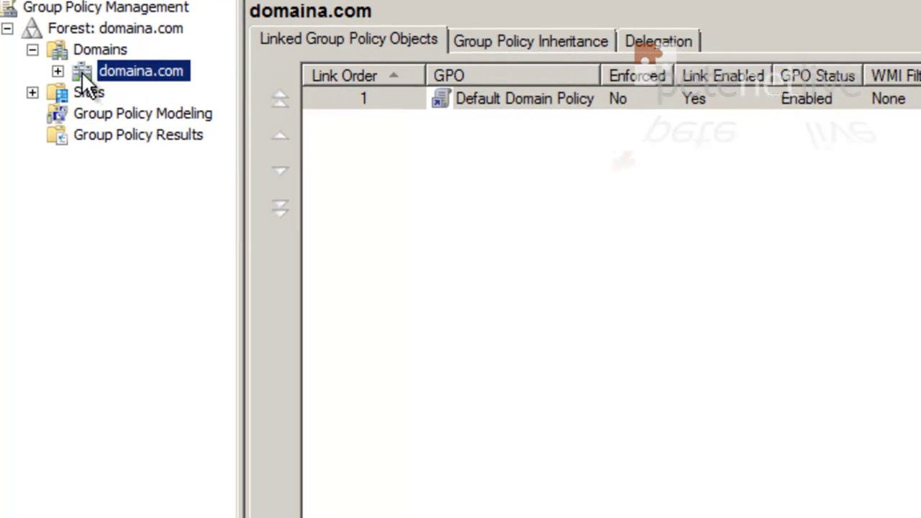
- Create a GPO named Deploy Office 2010 linked to the Business Computers OU in domaina.com
{"action": "left_click", "coordinate": [62, 69]}
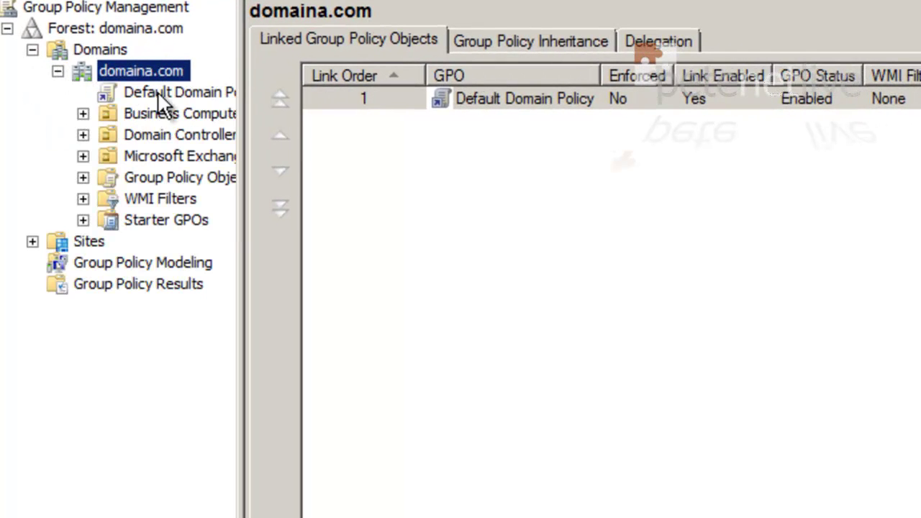
{"action": "left_click_drag", "start_coordinate": [241, 60], "coordinate": [342, 59]}
{"action": "left_click", "coordinate": [155, 111]}
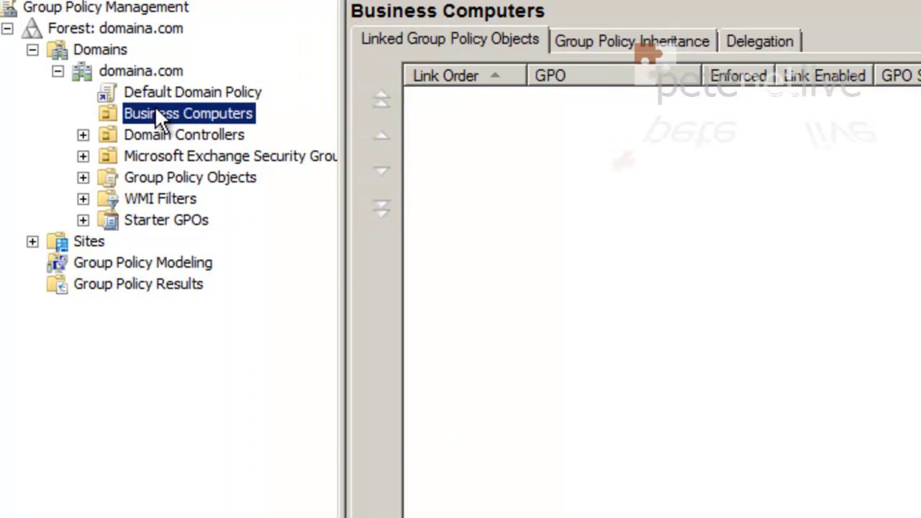
{"action": "right_click", "coordinate": [155, 107]}
{"action": "left_click", "coordinate": [175, 119]}
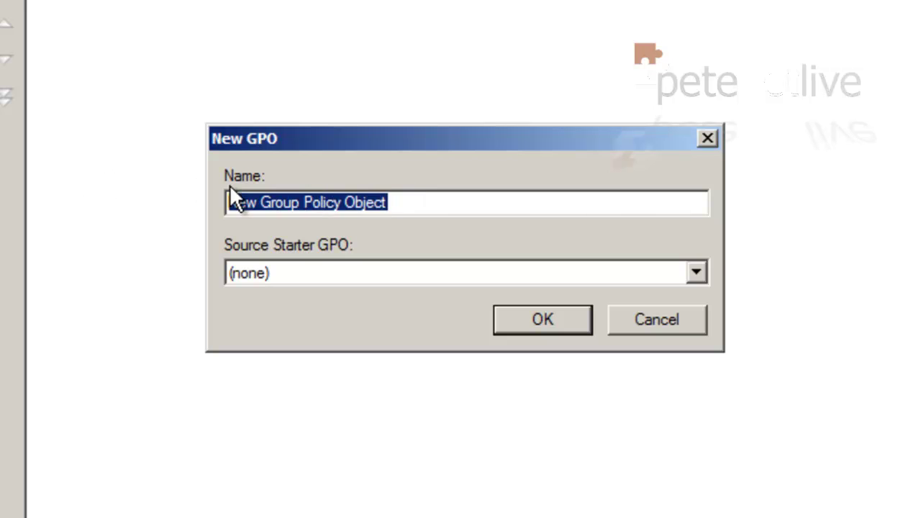
{"action": "type", "text": "Deploy "}
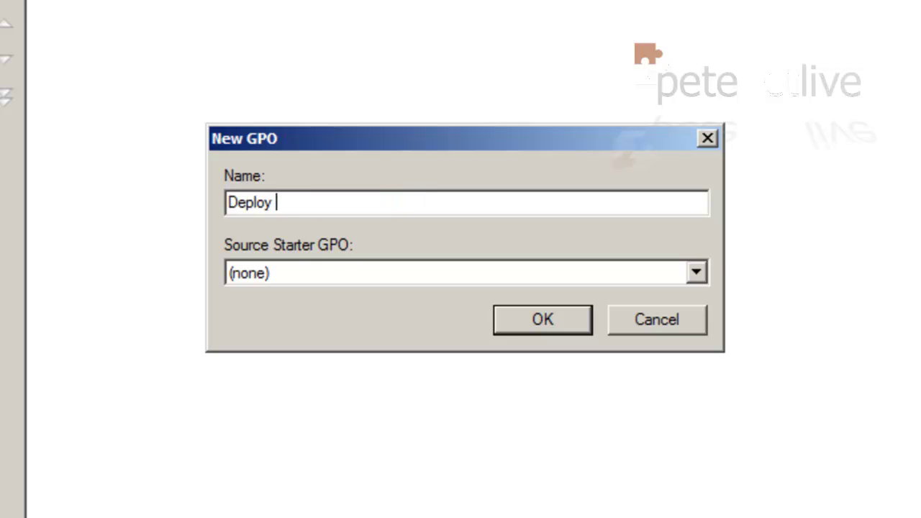
{"action": "type", "text": "Office 2010"}
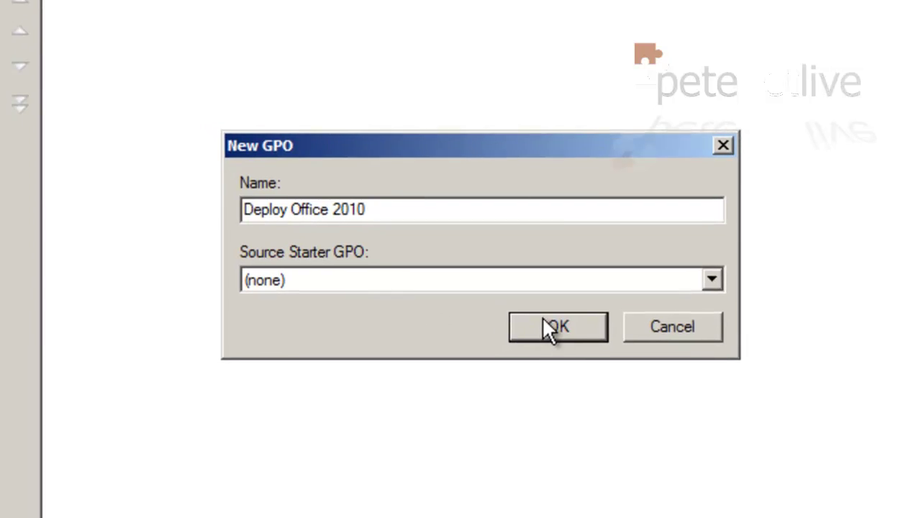
{"action": "left_click", "coordinate": [542, 319]}
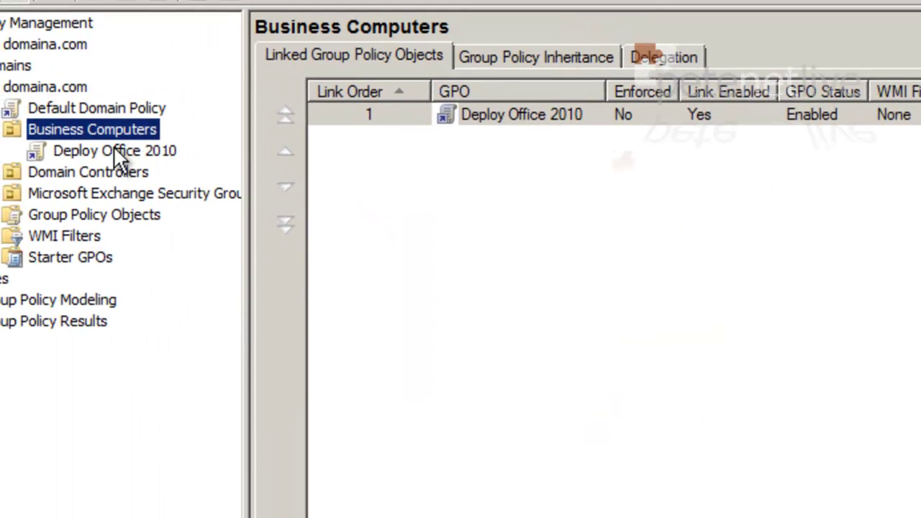
- Open the Deploy Office 2010 policy for editing in a maximized editor window with a wider policy tree
{"action": "right_click", "coordinate": [114, 152]}
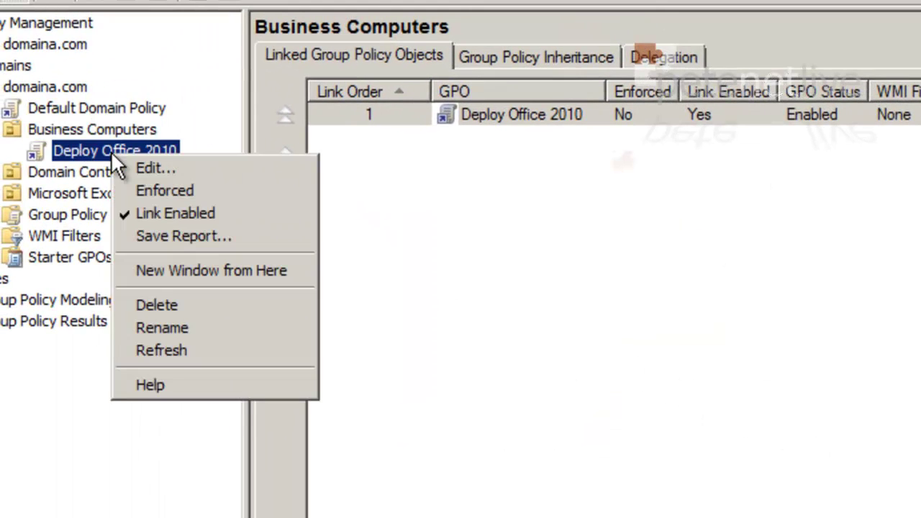
{"action": "left_click", "coordinate": [150, 170]}
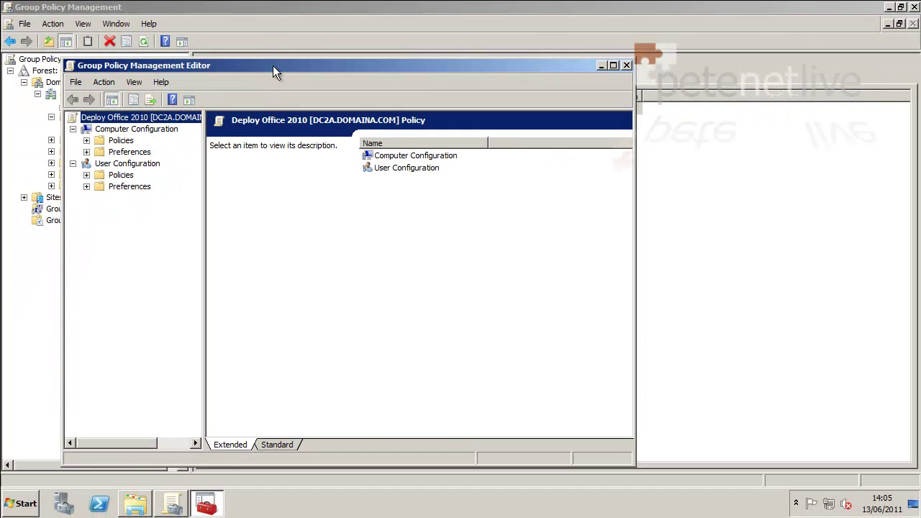
{"action": "double_click", "coordinate": [272, 65]}
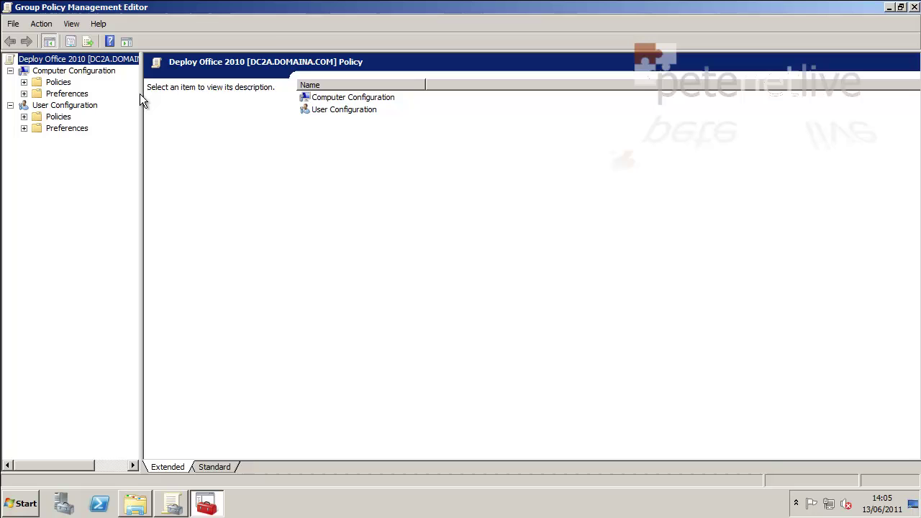
{"action": "left_click_drag", "start_coordinate": [141, 94], "coordinate": [220, 95]}
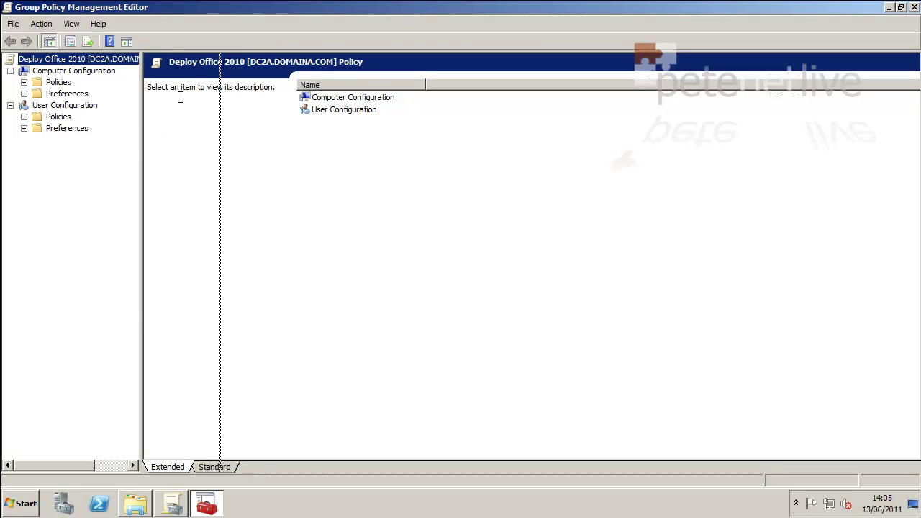
- Open the Startup script properties under the Windows Settings of the Computer Configuration policies
{"action": "left_click", "coordinate": [24, 82]}
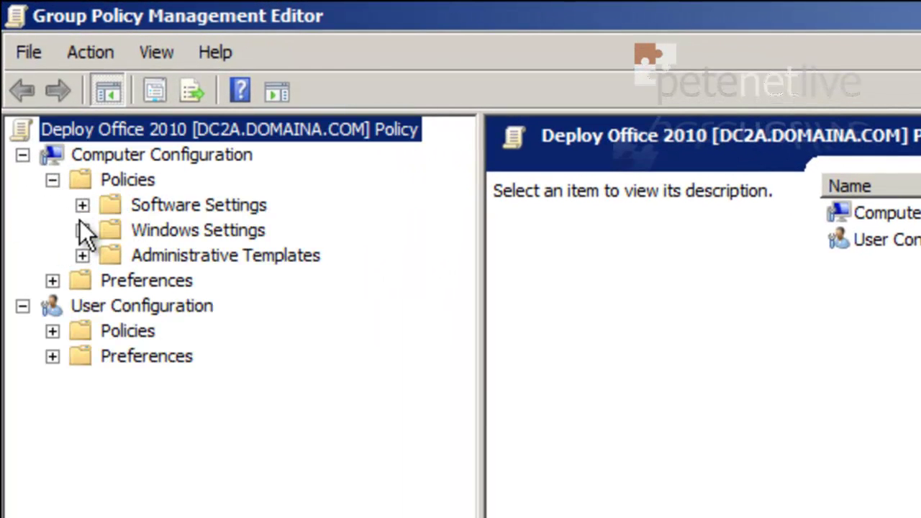
{"action": "left_click", "coordinate": [83, 230]}
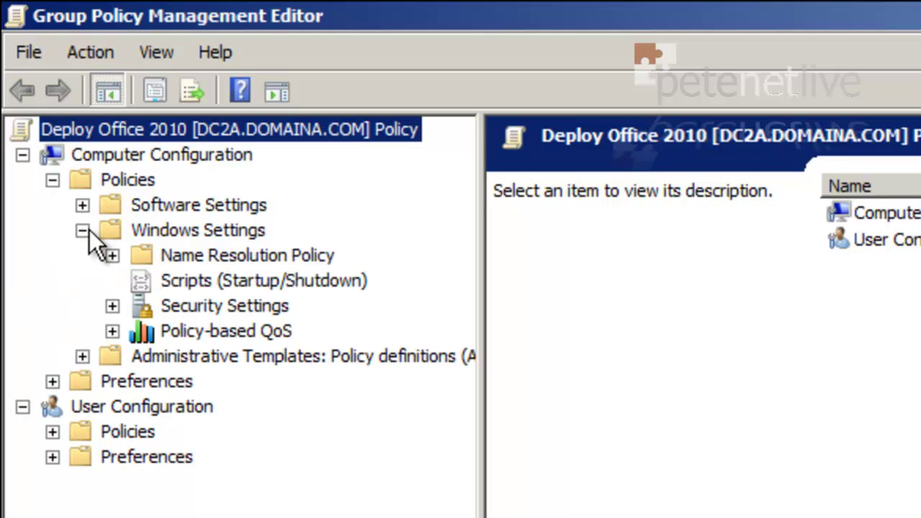
{"action": "left_click", "coordinate": [192, 280]}
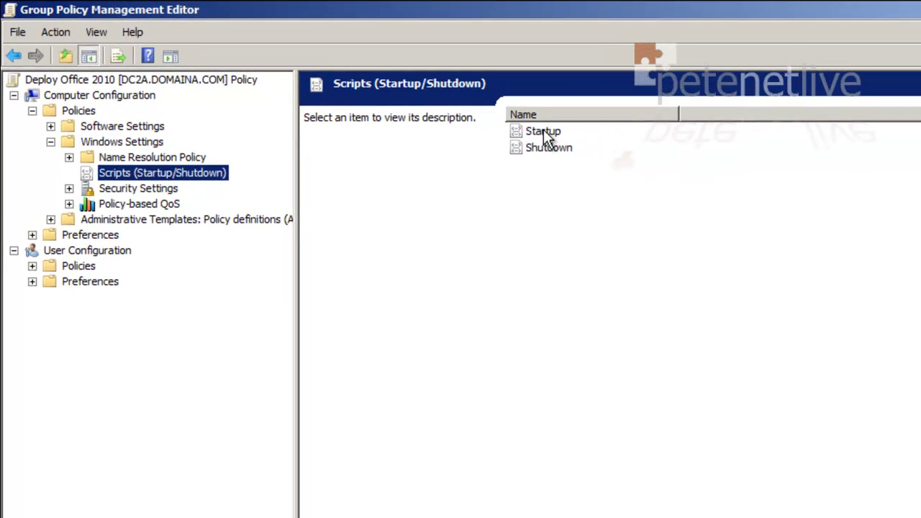
{"action": "double_click", "coordinate": [543, 131]}
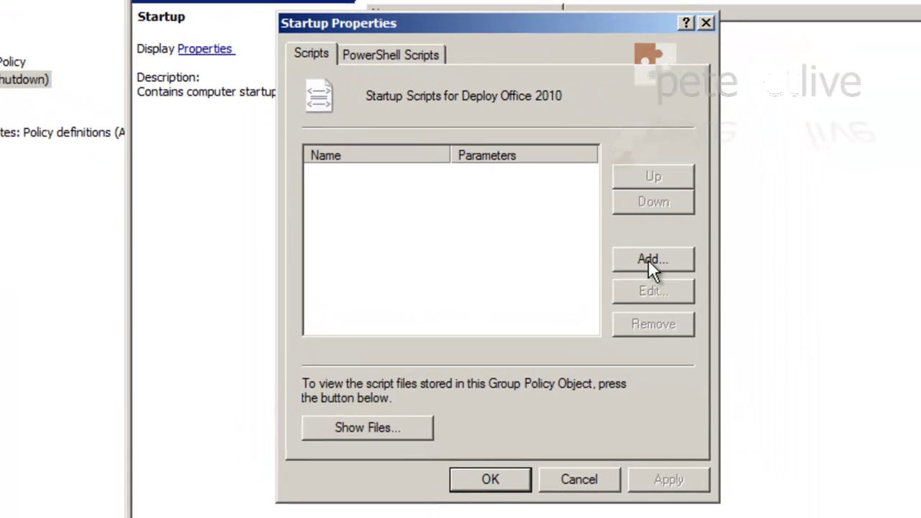
- Paste the copied Deploy_Office_2010.bat into the policy's Startup folder and add it as a startup script
{"action": "left_click", "coordinate": [648, 259]}
{"action": "left_click", "coordinate": [670, 169]}
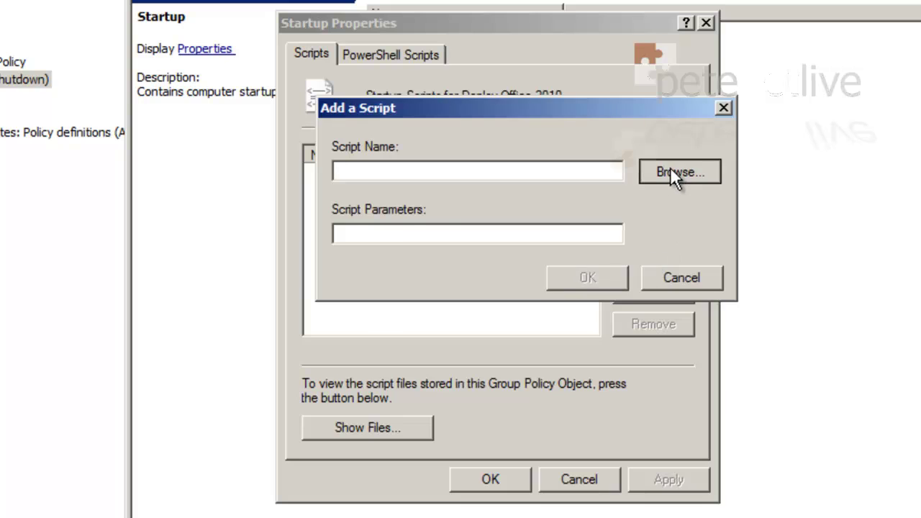
{"action": "right_click", "coordinate": [628, 263]}
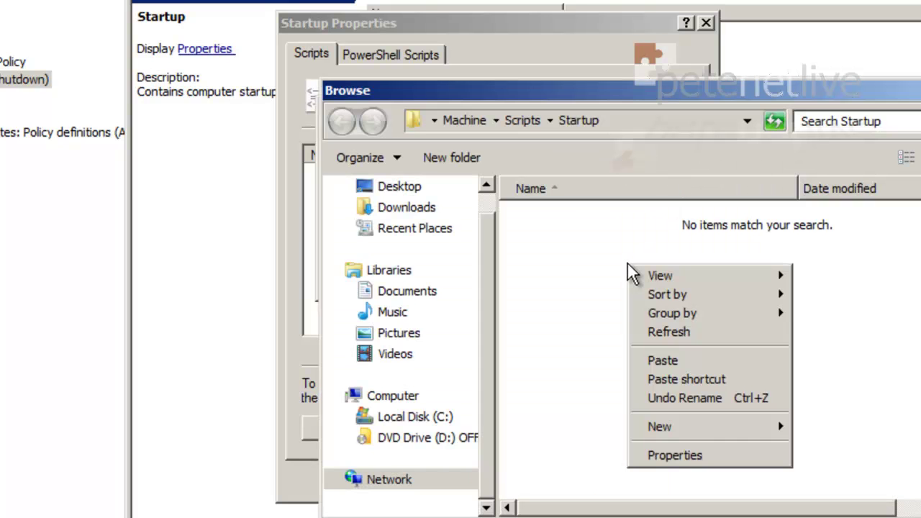
{"action": "left_click", "coordinate": [659, 361]}
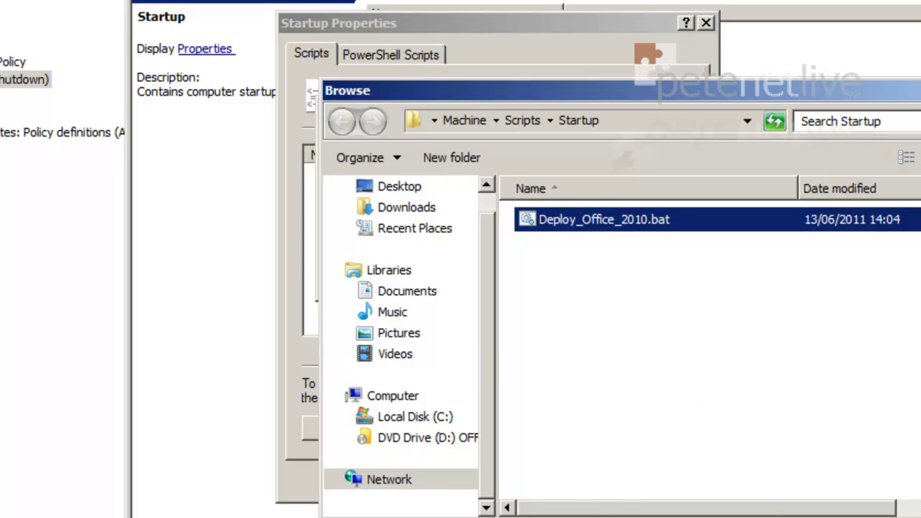
{"action": "key", "text": "Return"}
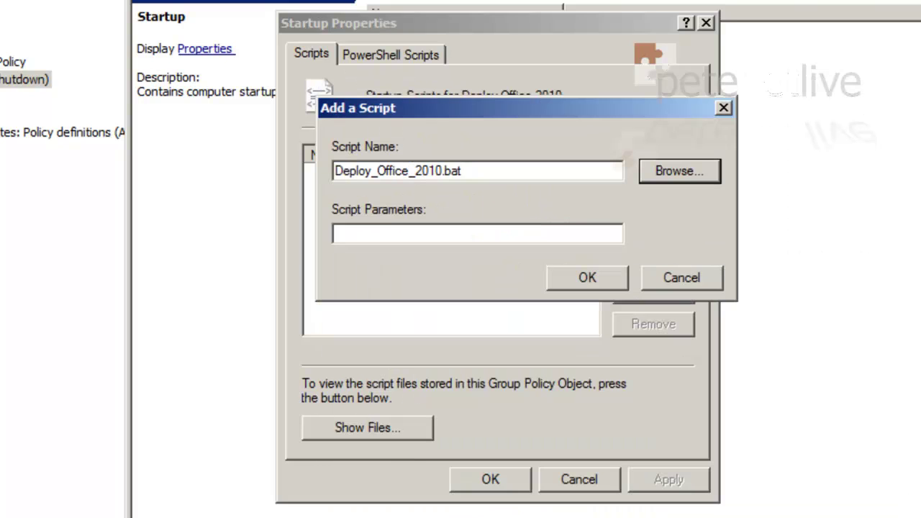
{"action": "left_click", "coordinate": [586, 278]}
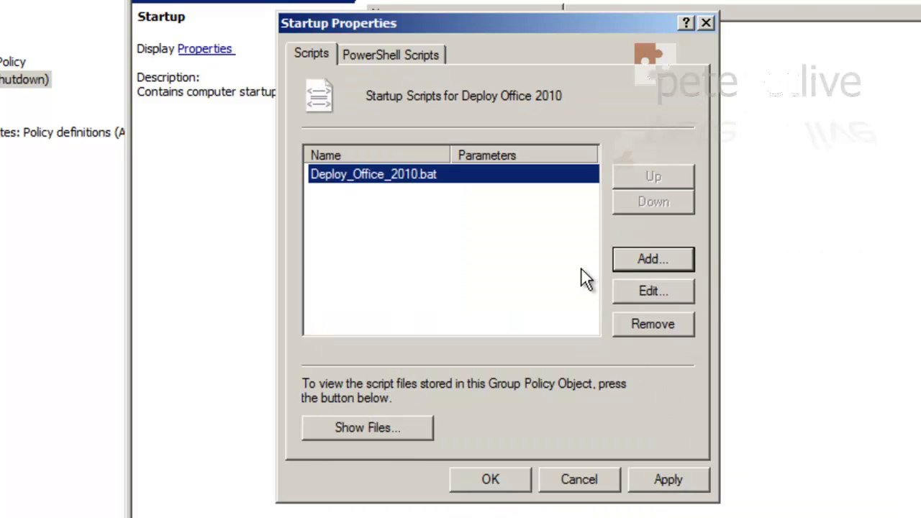
{"action": "left_click", "coordinate": [667, 479]}
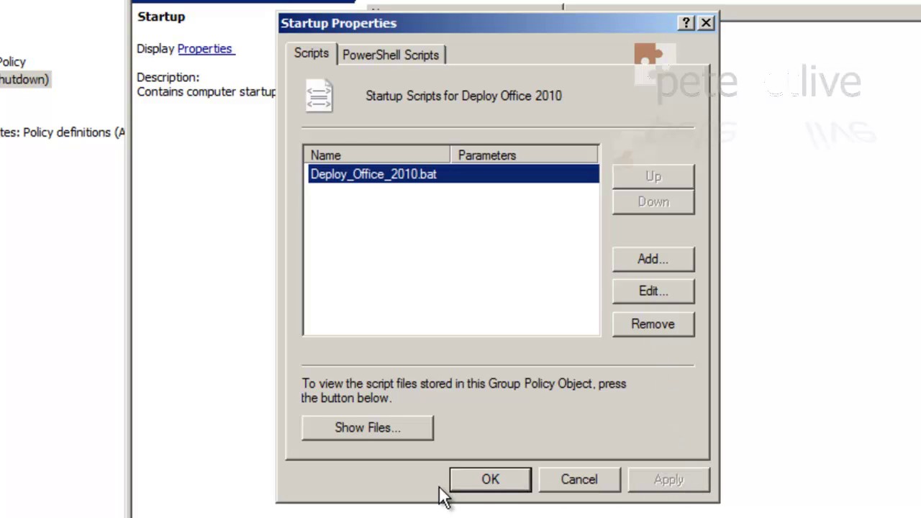
{"action": "left_click", "coordinate": [489, 479]}
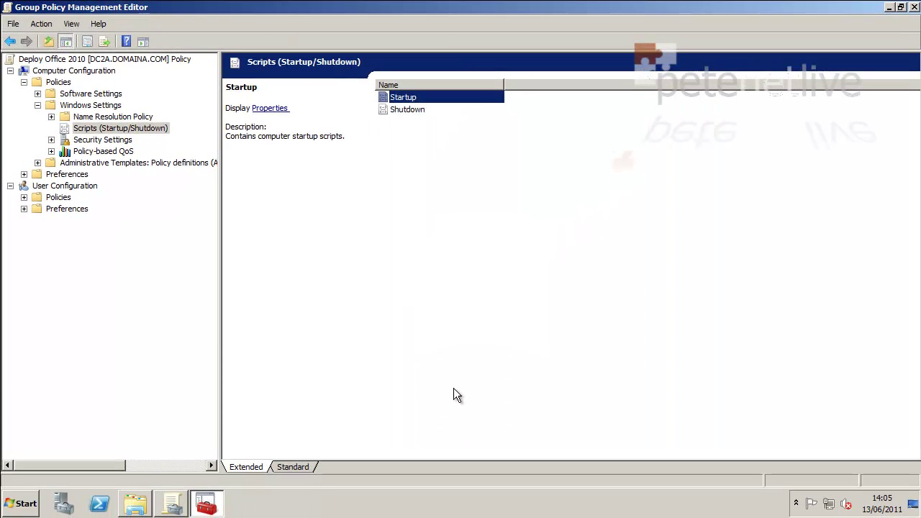
- Display the Security Options under Local Policies in the computer's Security Settings
{"action": "left_click", "coordinate": [423, 302]}
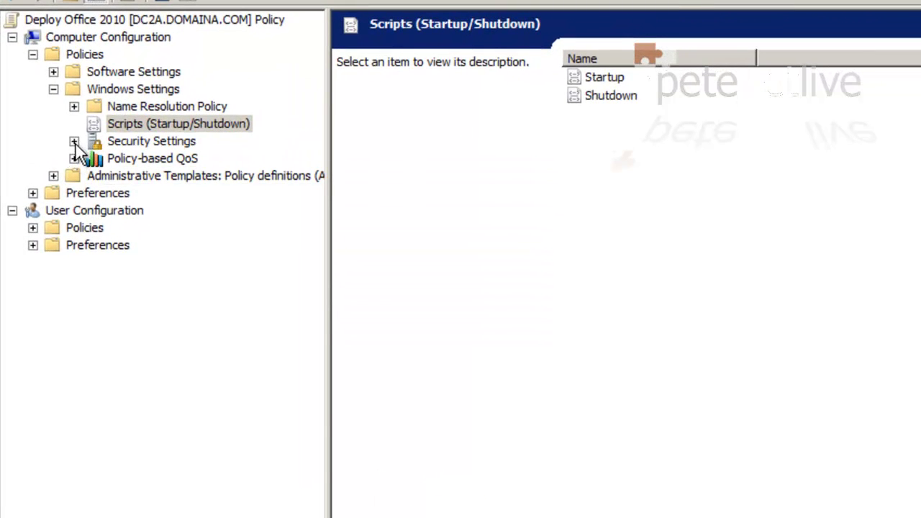
{"action": "left_click", "coordinate": [74, 141]}
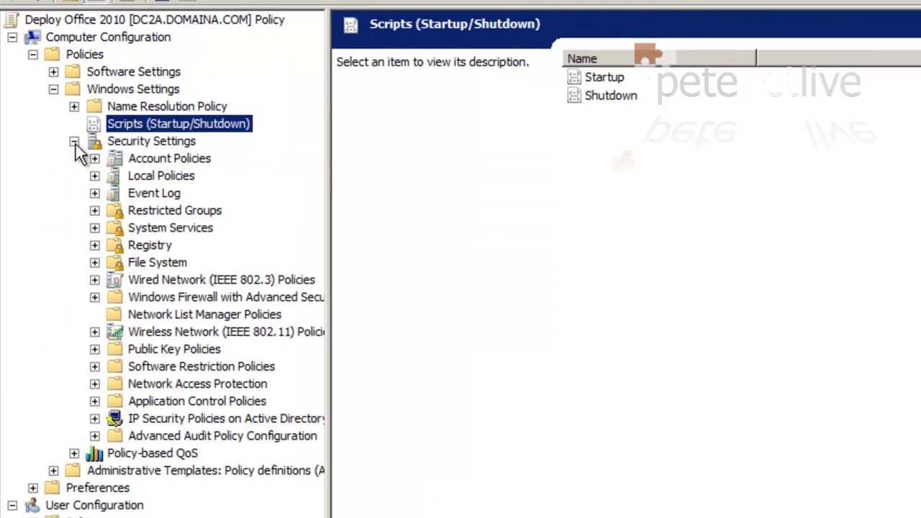
{"action": "left_click", "coordinate": [95, 175]}
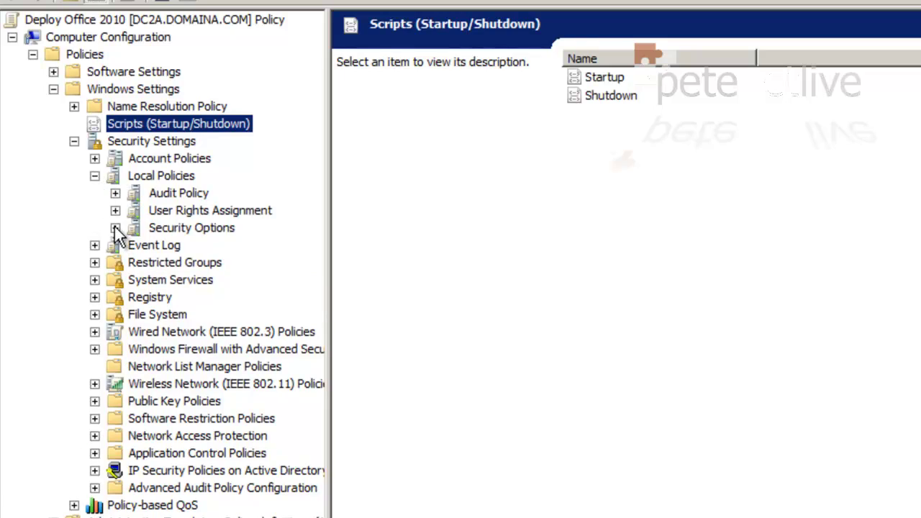
{"action": "left_click", "coordinate": [211, 226]}
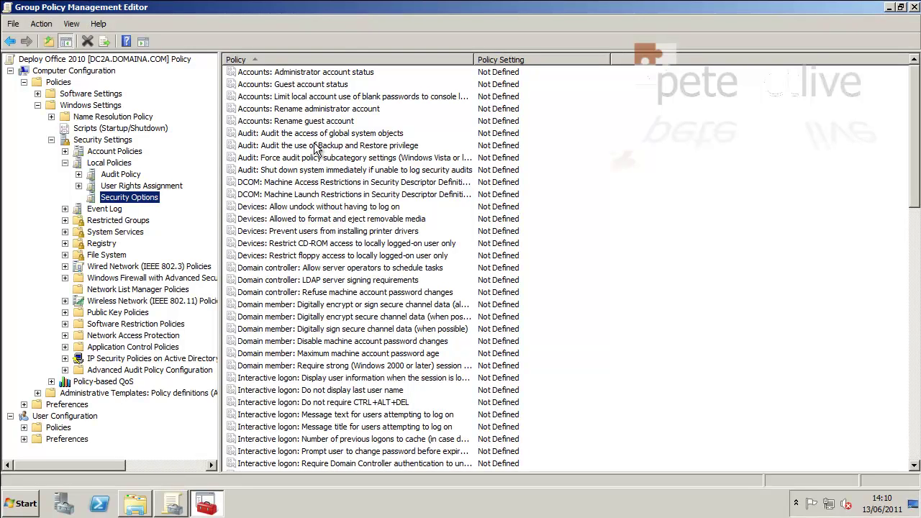
- Define the User Account Control elevation prompt behavior for administrators in Admin Approval Mode as Elevate without prompting
{"action": "left_click_drag", "start_coordinate": [915, 142], "coordinate": [914, 400]}
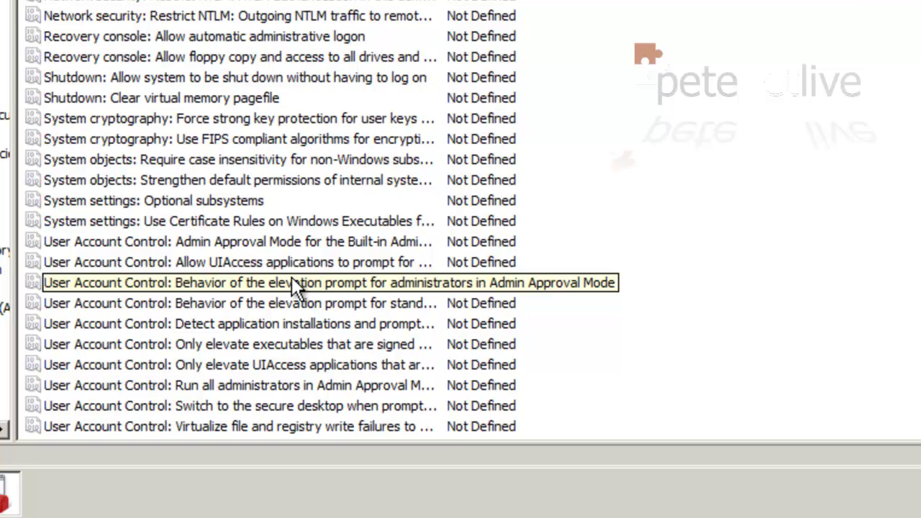
{"action": "double_click", "coordinate": [292, 277]}
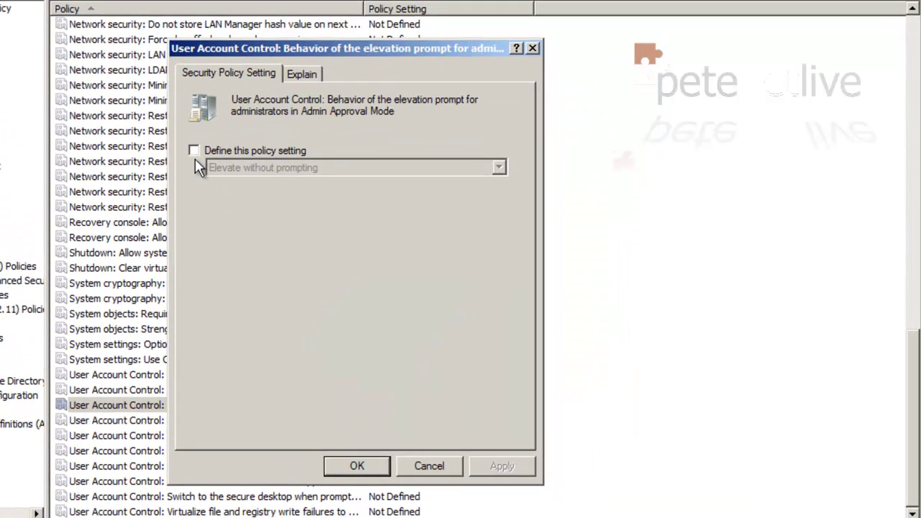
{"action": "left_click", "coordinate": [194, 150]}
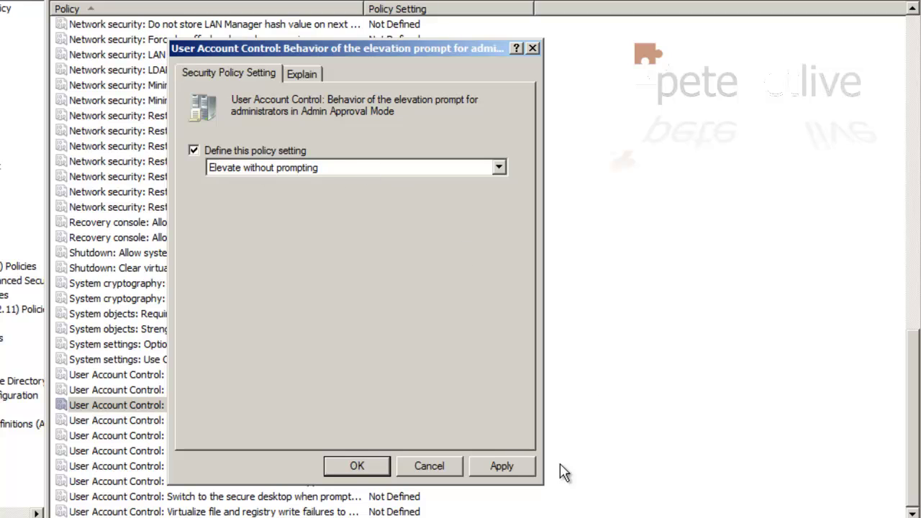
{"action": "left_click", "coordinate": [502, 465]}
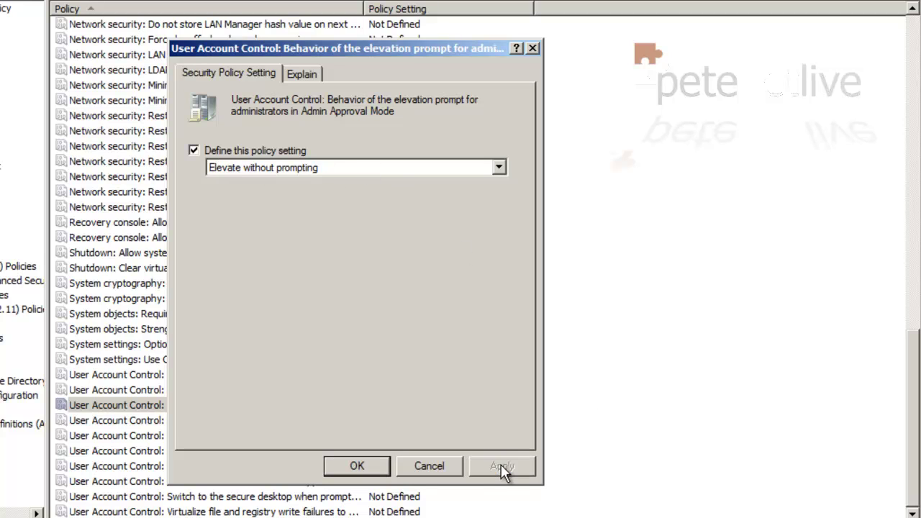
{"action": "left_click", "coordinate": [357, 465]}
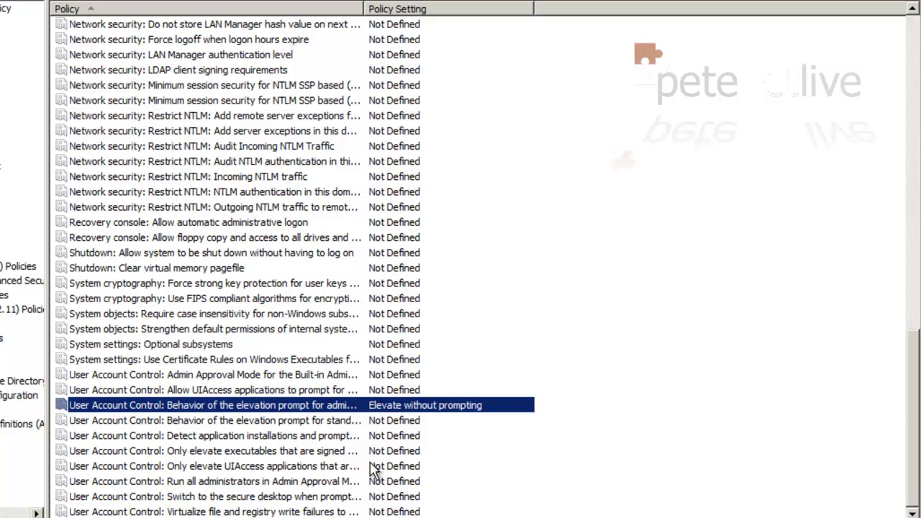
- Define User Account Control: Detect application installations and prompt for elevation as Disabled
{"action": "double_click", "coordinate": [219, 437]}
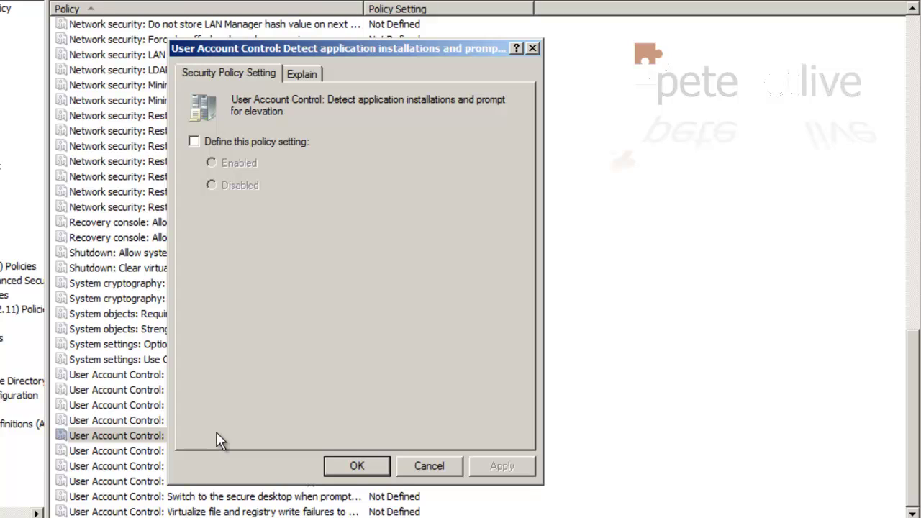
{"action": "left_click", "coordinate": [201, 141]}
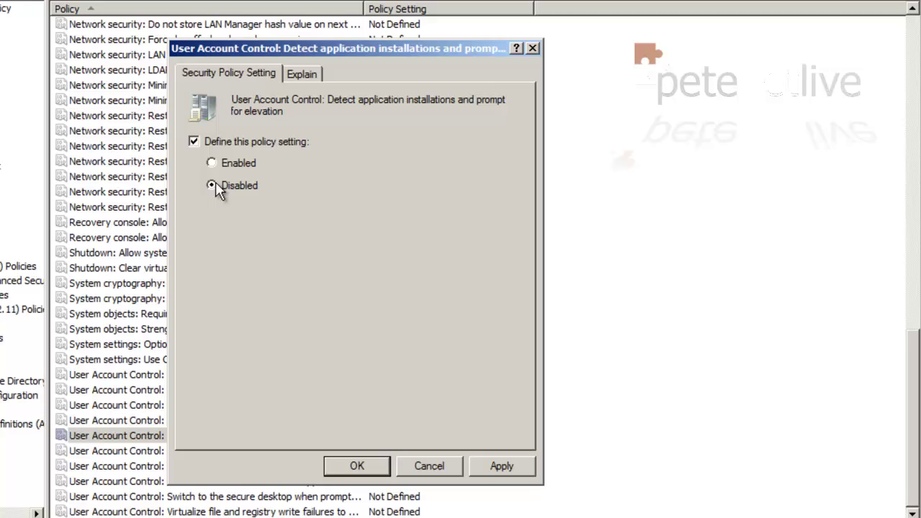
{"action": "left_click", "coordinate": [495, 468]}
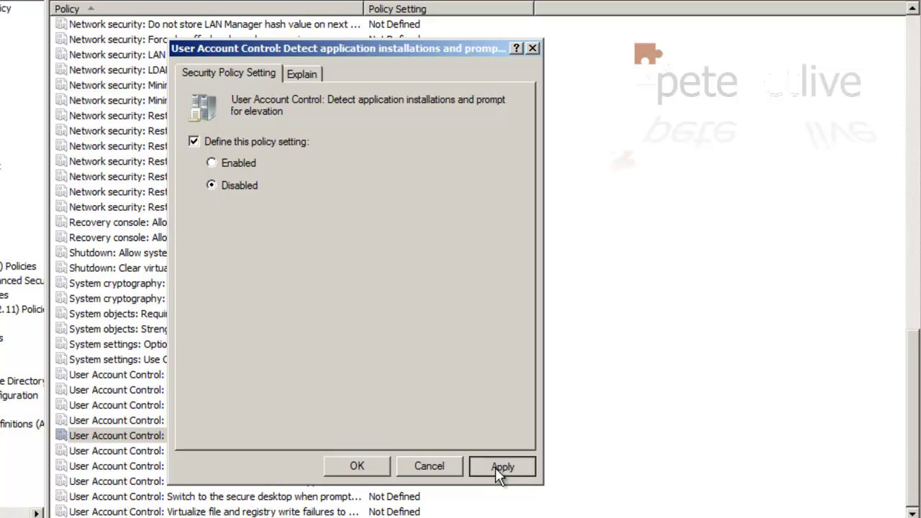
{"action": "left_click", "coordinate": [357, 466]}
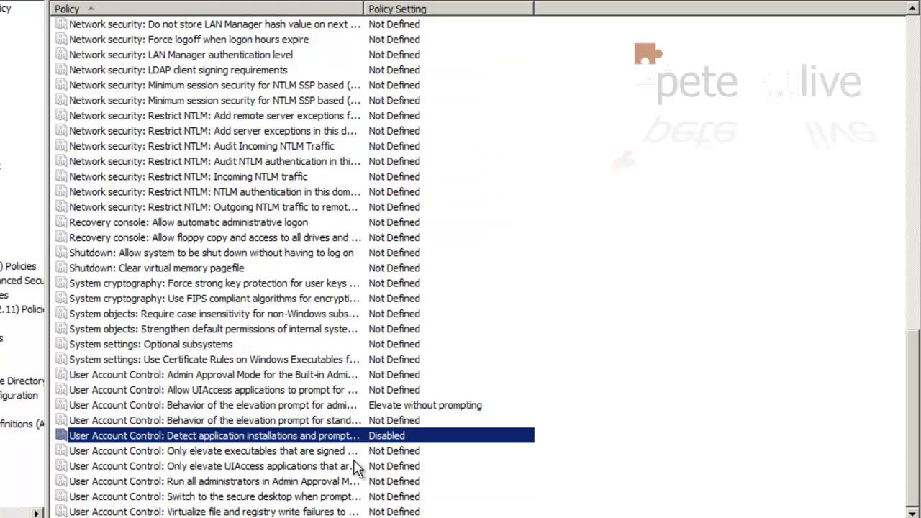
- Define User Account Control: Run all administrators in Admin Approval Mode as Disabled, and leave the Group Policy windows for the desktop
{"action": "double_click", "coordinate": [301, 481]}
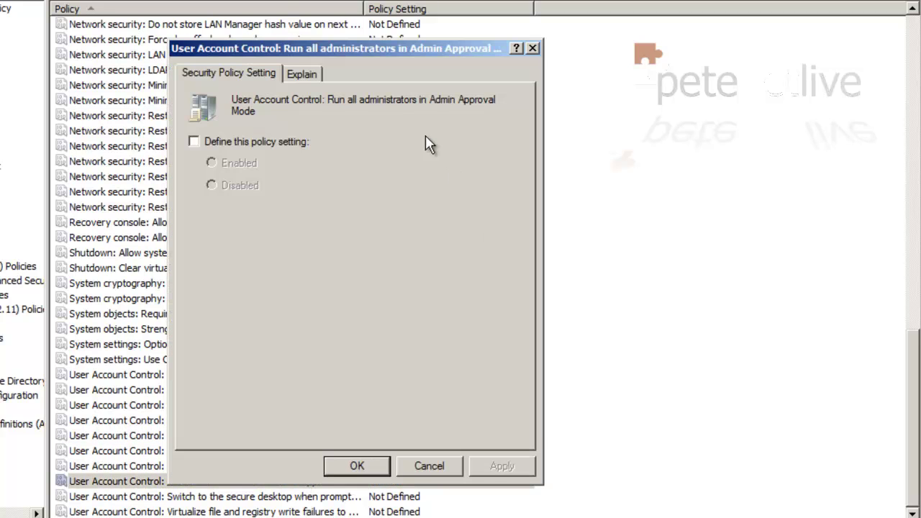
{"action": "left_click", "coordinate": [194, 142]}
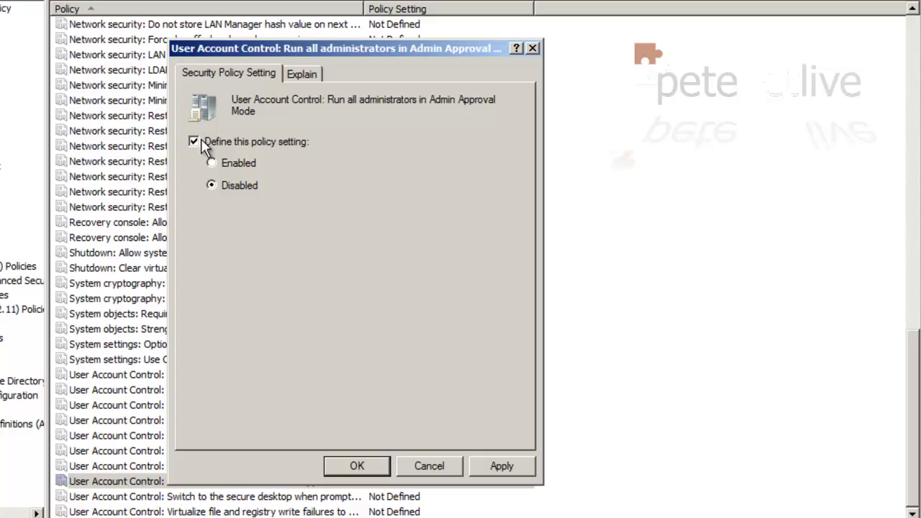
{"action": "left_click", "coordinate": [516, 472]}
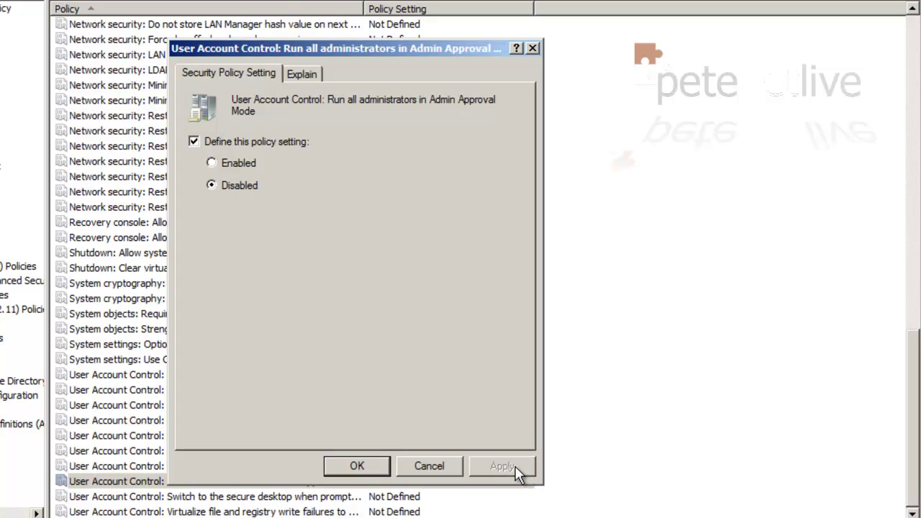
{"action": "left_click", "coordinate": [353, 466]}
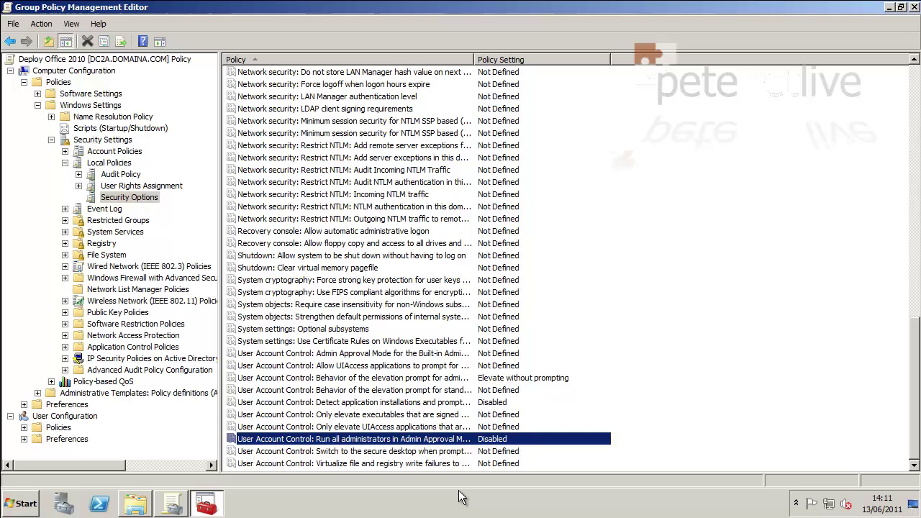
{"action": "left_click", "coordinate": [914, 8]}
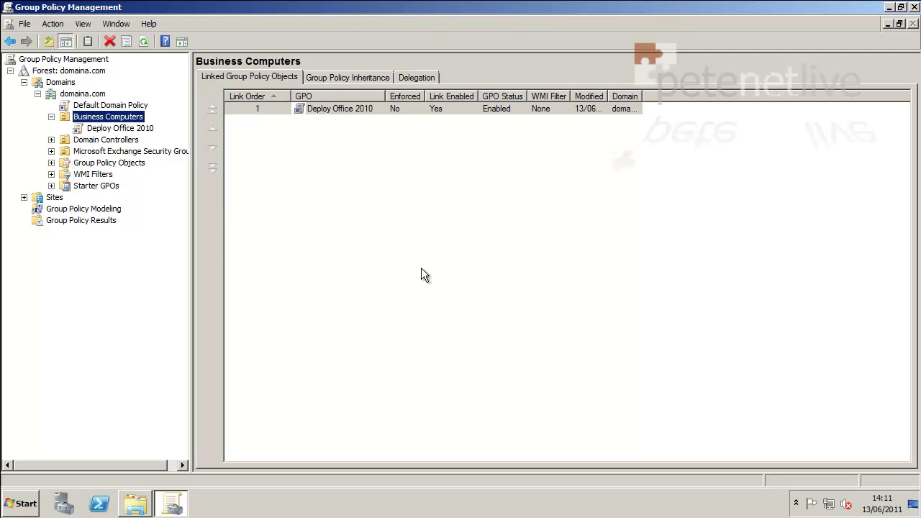
{"action": "left_click", "coordinate": [890, 7]}
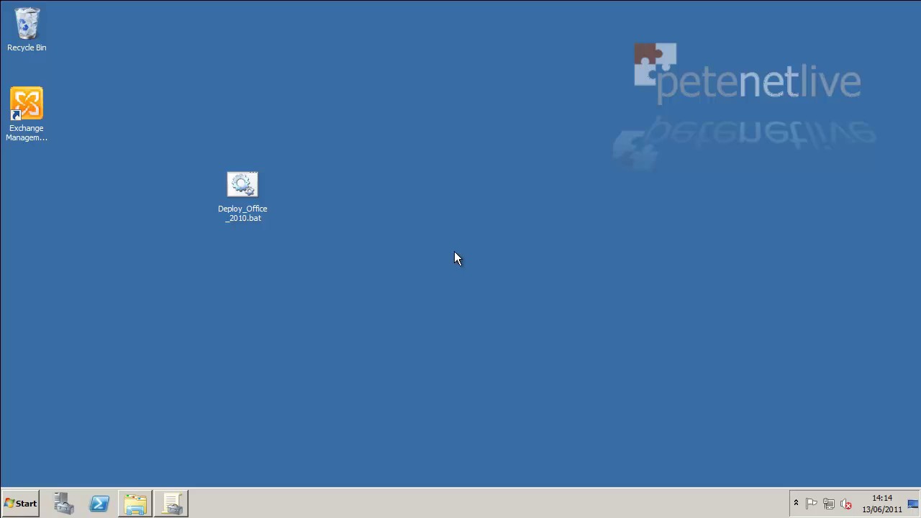
- Switch to a maximized Internet Explorer window and open the copied address of the Office 2010 administrative templates download page
{"action": "left_click", "coordinate": [26, 495]}
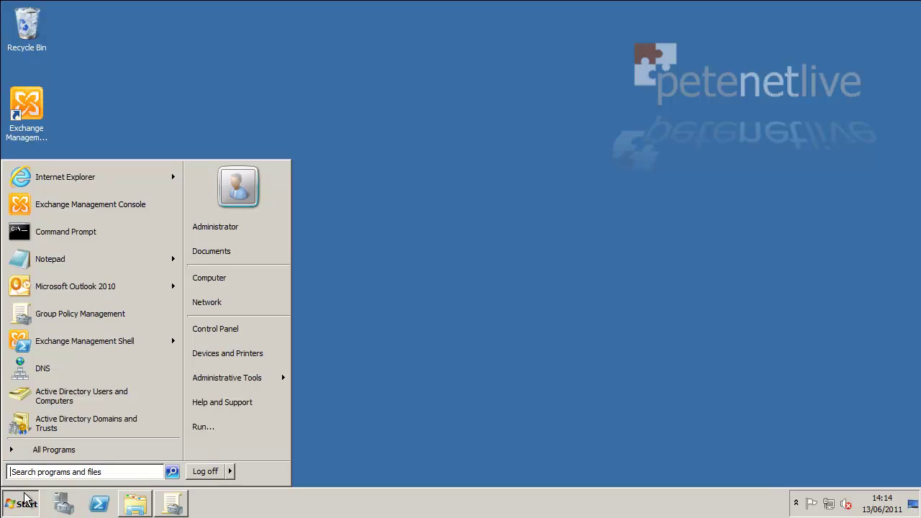
{"action": "left_click", "coordinate": [63, 180]}
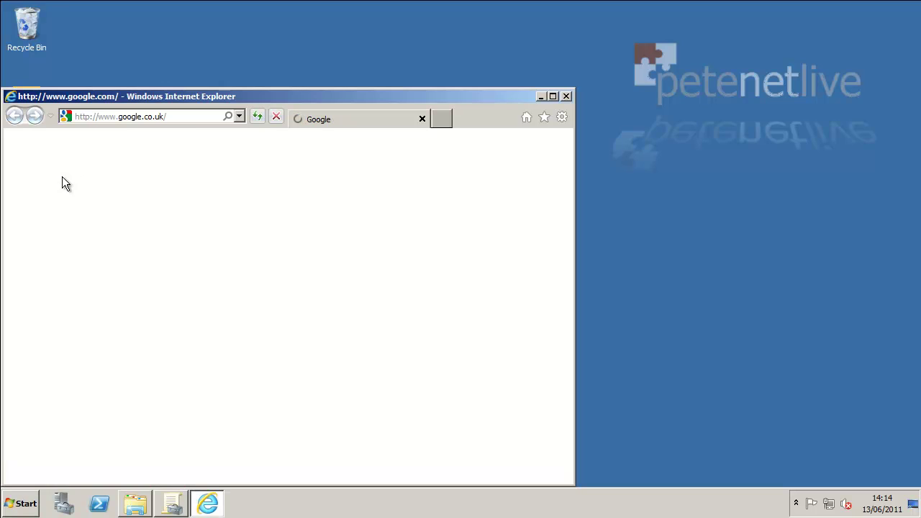
{"action": "double_click", "coordinate": [296, 96]}
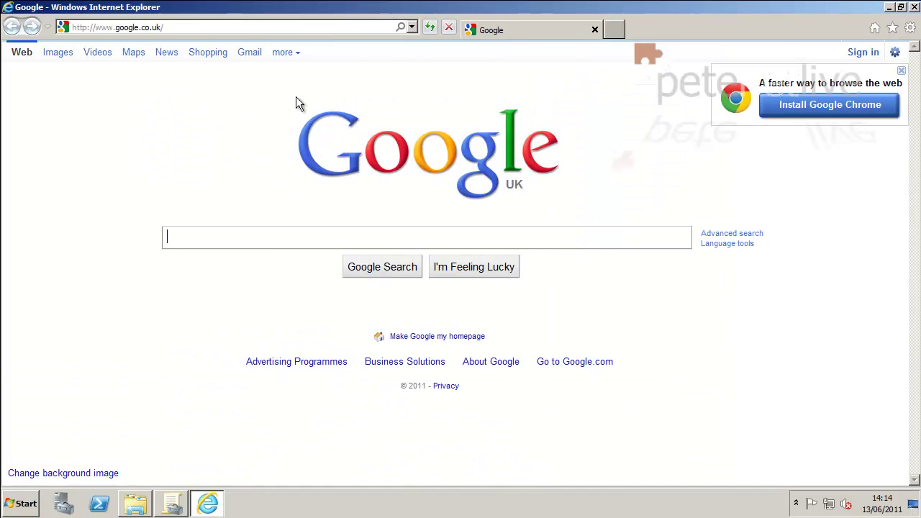
{"action": "left_click", "coordinate": [150, 27]}
{"action": "right_click", "coordinate": [148, 30]}
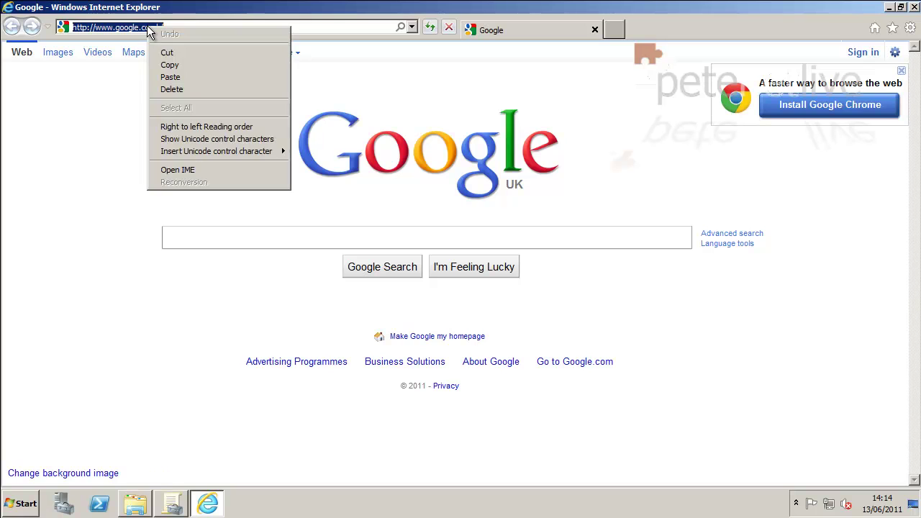
{"action": "left_click", "coordinate": [171, 77]}
{"action": "key", "text": "Return"}
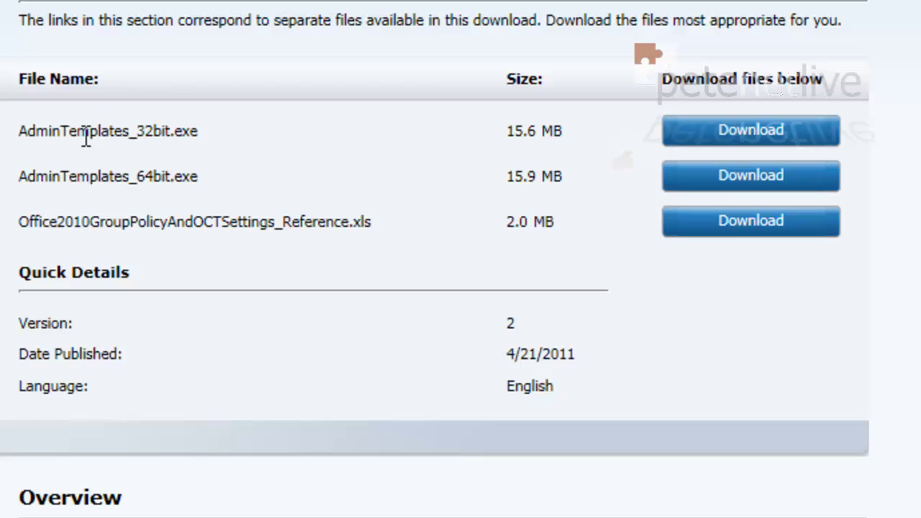
- Download and save AdminTemplates_32bit.exe, and open the browser's list of downloads
{"action": "left_click", "coordinate": [769, 131]}
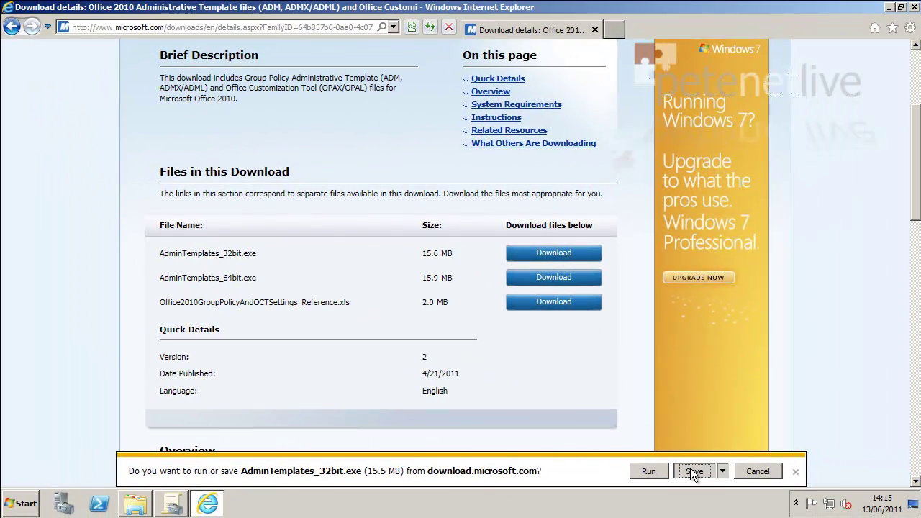
{"action": "left_click", "coordinate": [693, 471]}
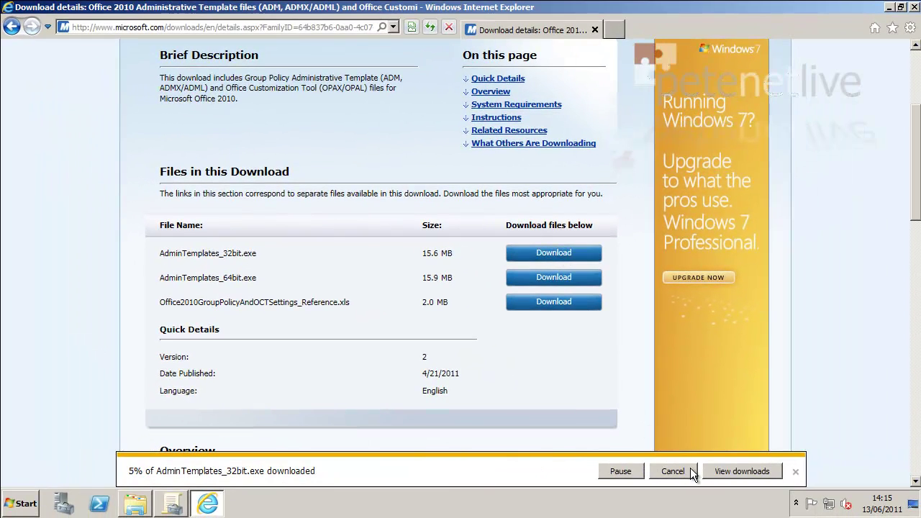
{"action": "left_click", "coordinate": [742, 471]}
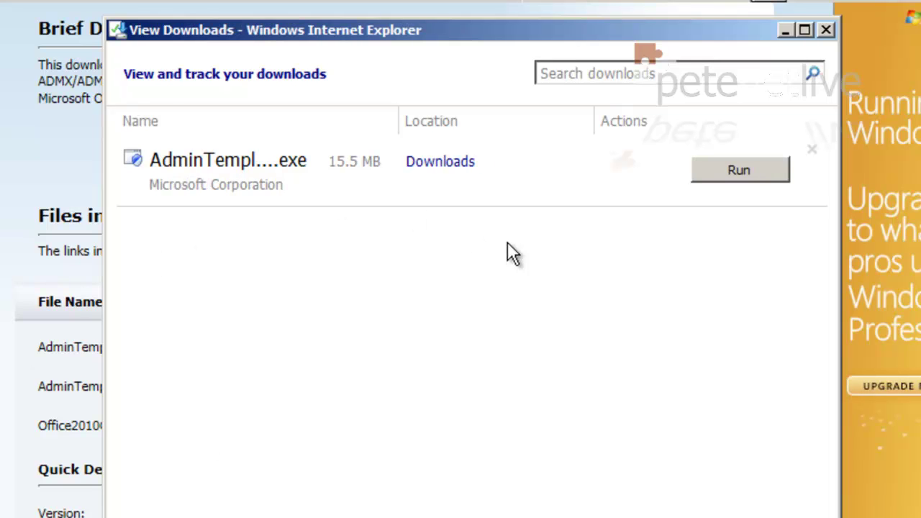
- Run the downloaded administrative templates package and accept the Microsoft Software License Terms
{"action": "left_click", "coordinate": [740, 170]}
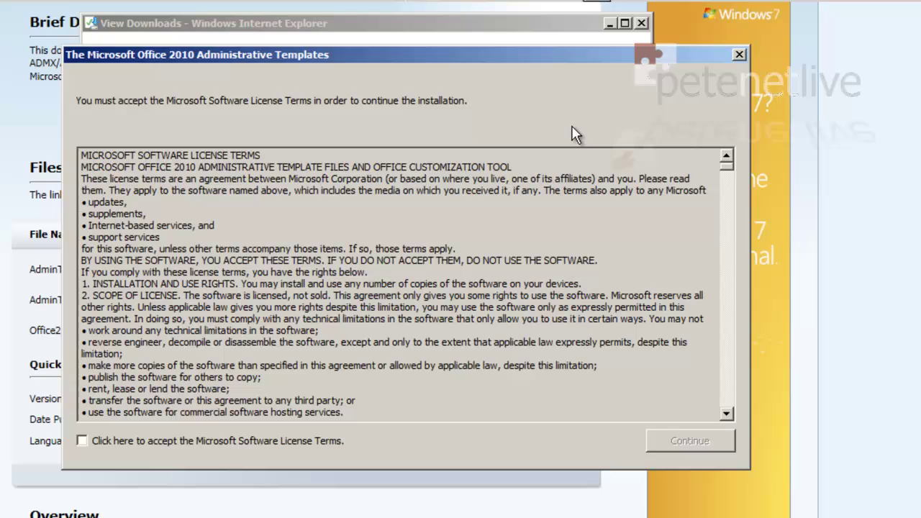
{"action": "left_click", "coordinate": [82, 440]}
{"action": "left_click", "coordinate": [690, 442]}
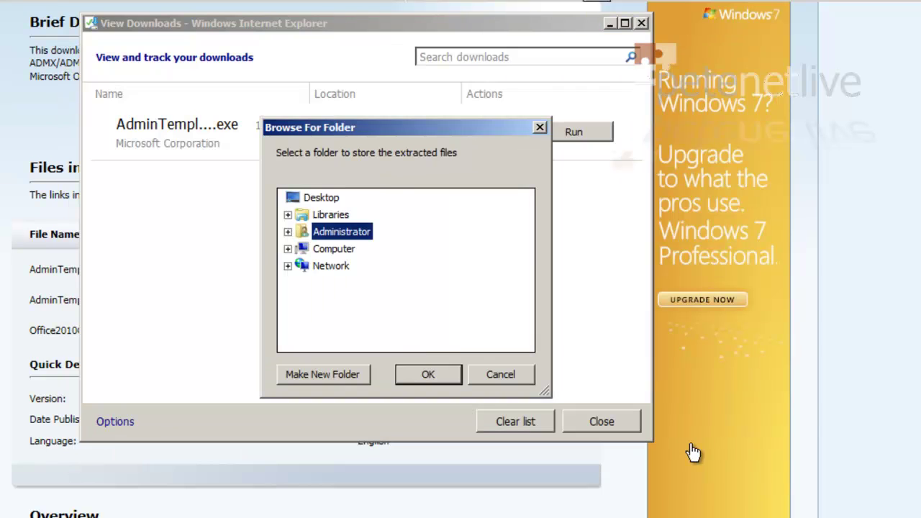
- Extract the template files into a new Desktop folder named ADM, and close the downloads and browser windows
{"action": "left_click", "coordinate": [321, 198]}
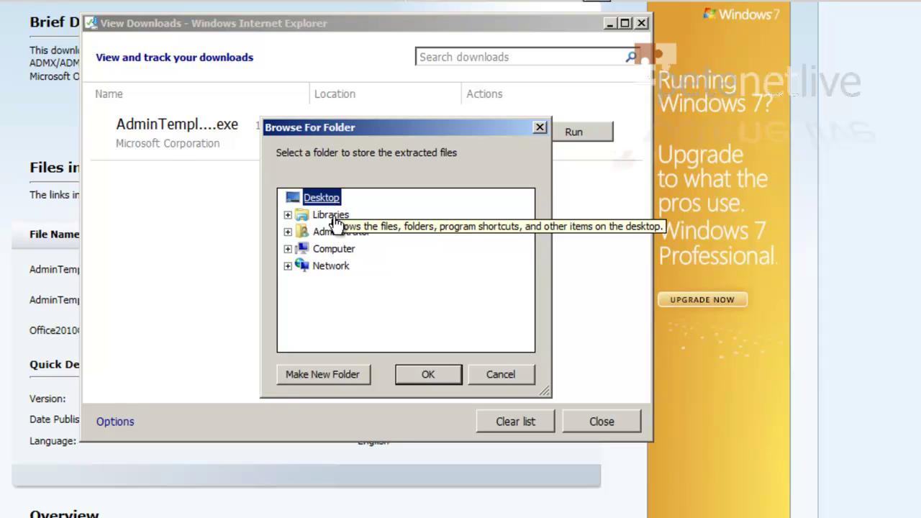
{"action": "left_click", "coordinate": [328, 374]}
{"action": "type", "text": "ADM"}
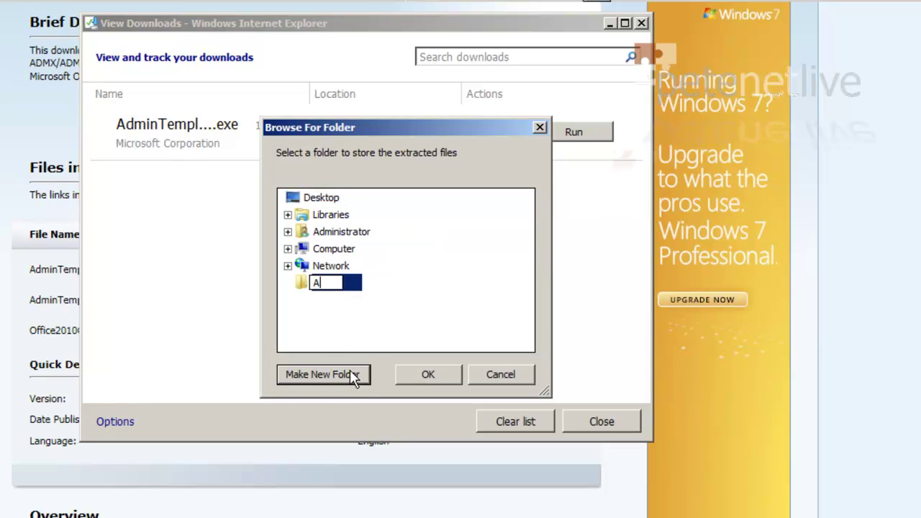
{"action": "left_click", "coordinate": [422, 373]}
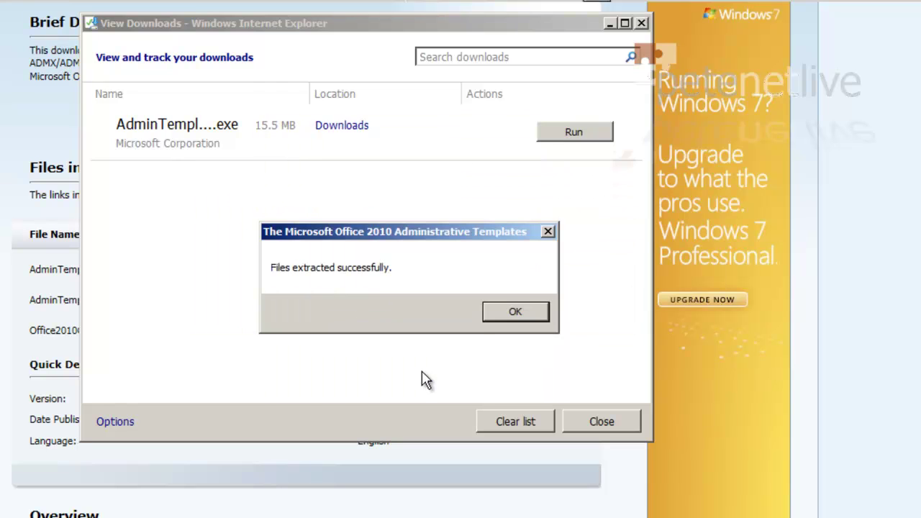
{"action": "left_click", "coordinate": [514, 310]}
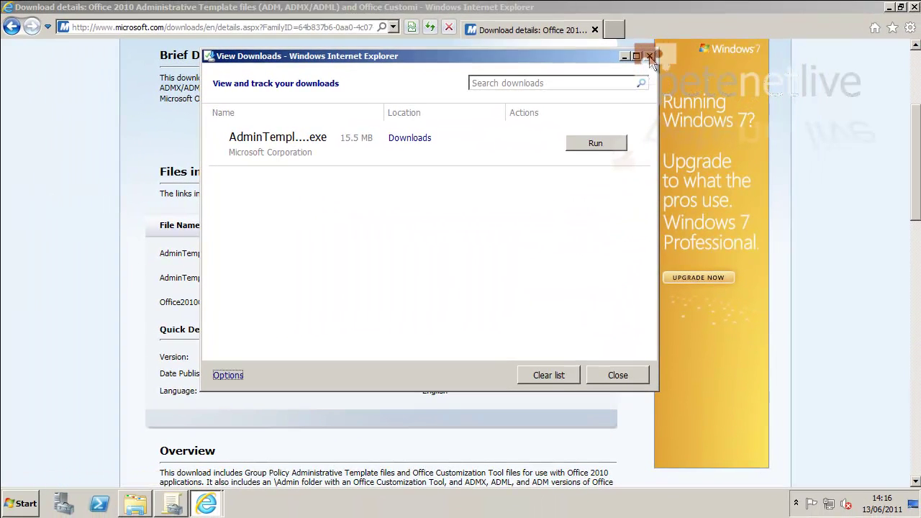
{"action": "left_click", "coordinate": [650, 56]}
{"action": "left_click", "coordinate": [913, 9]}
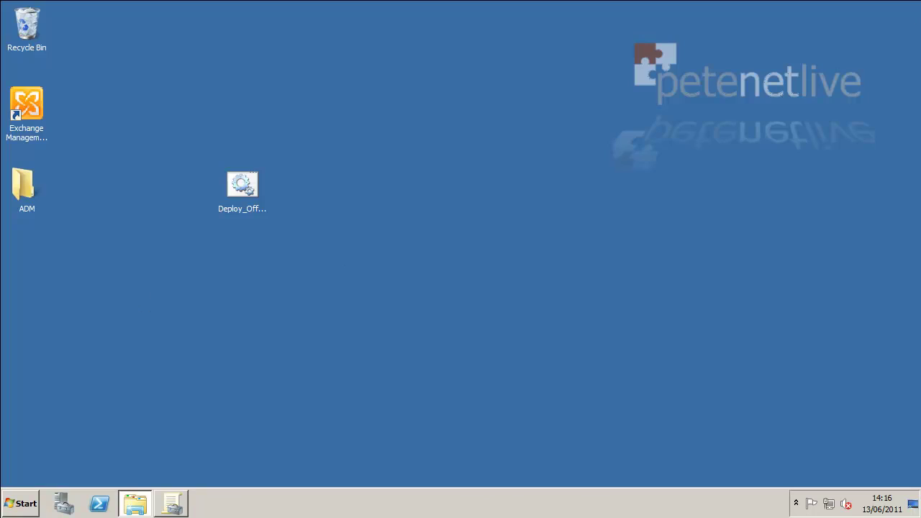
- Examine the extracted templates in the en-us subfolder of the Desktop ADM folder
{"action": "double_click", "coordinate": [25, 187]}
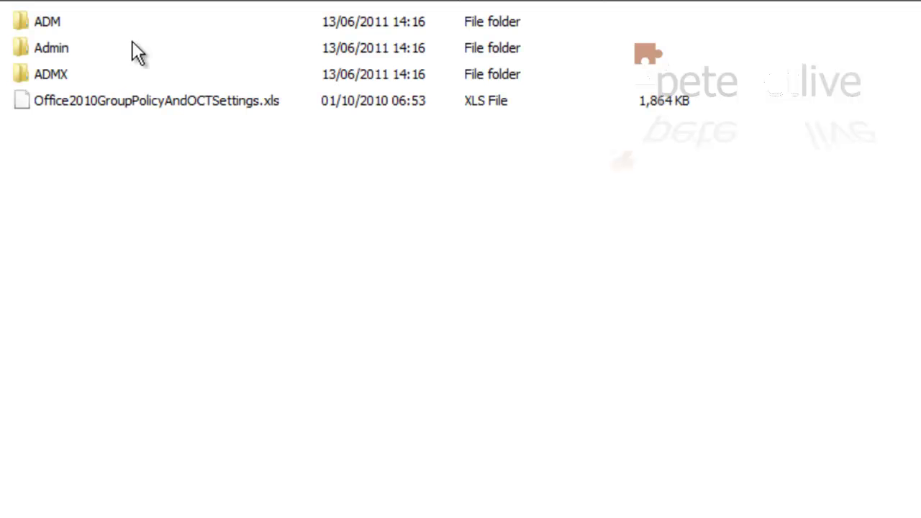
{"action": "double_click", "coordinate": [47, 21]}
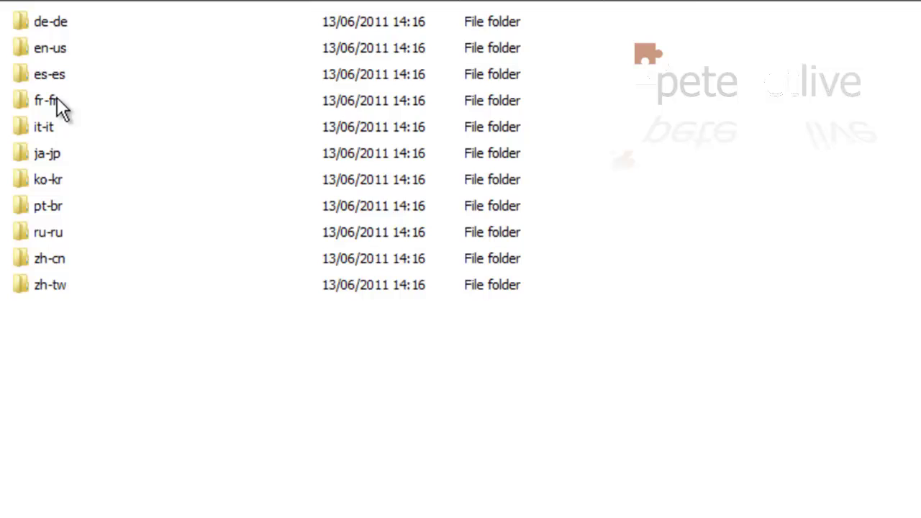
{"action": "double_click", "coordinate": [46, 49]}
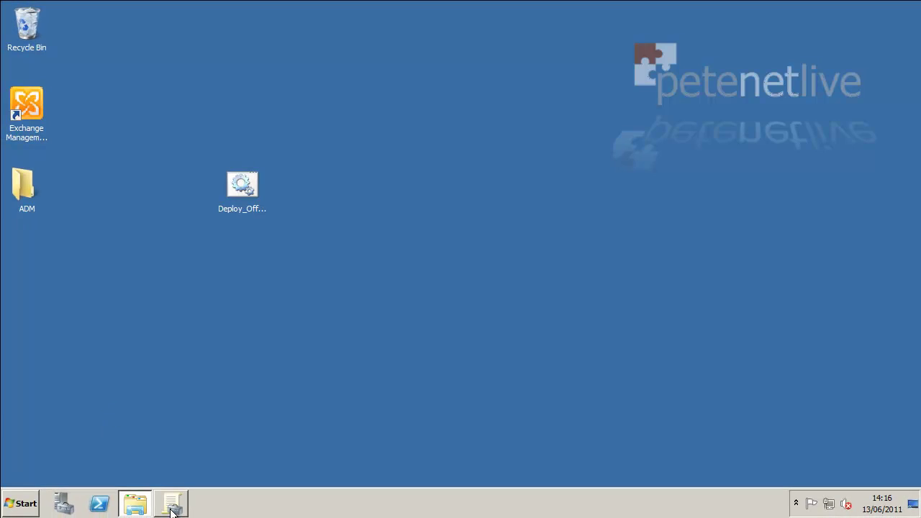
- In Group Policy Management, create a GPO named Deploy Office 2010 (User) linked to domaina.com
{"action": "left_click", "coordinate": [172, 503]}
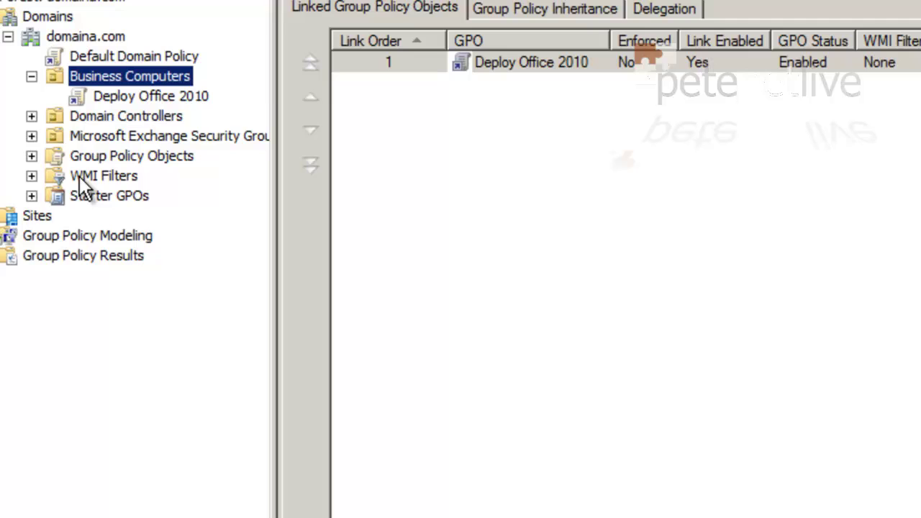
{"action": "right_click", "coordinate": [86, 38]}
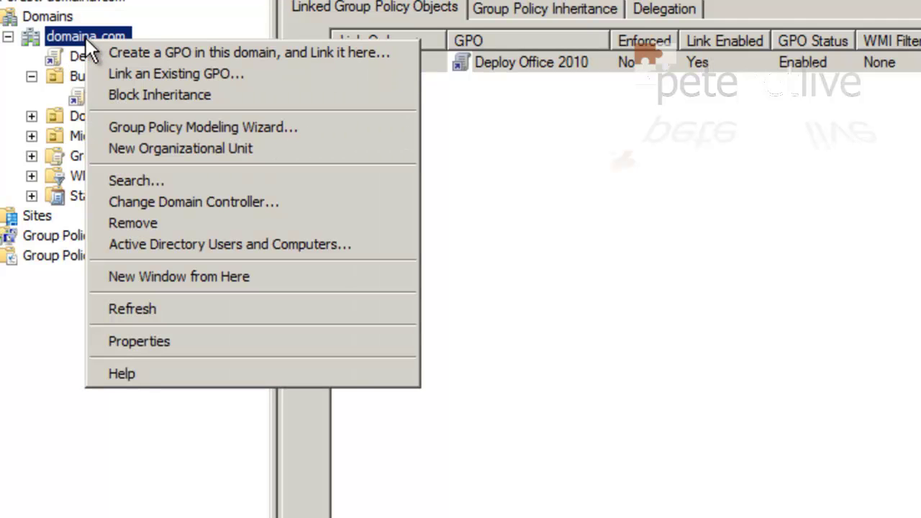
{"action": "left_click", "coordinate": [126, 50]}
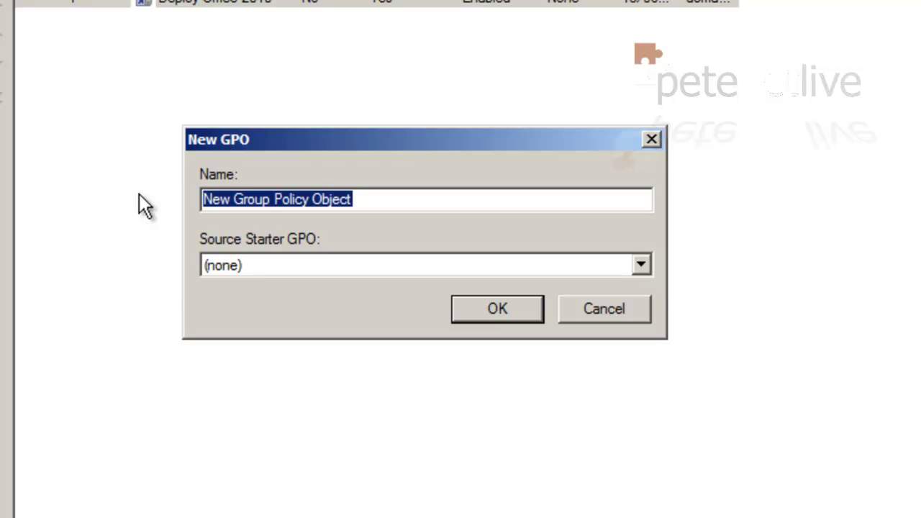
{"action": "type", "text": "Deploy "}
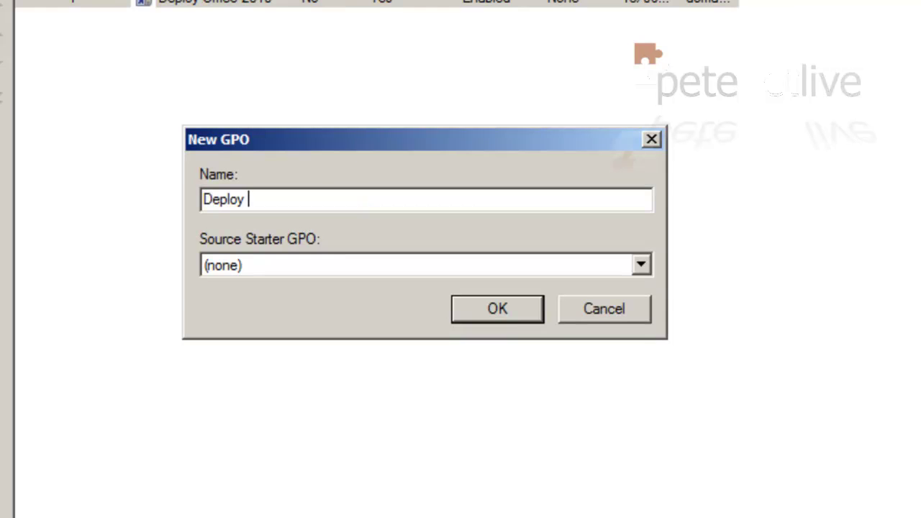
{"action": "type", "text": "Office 2"}
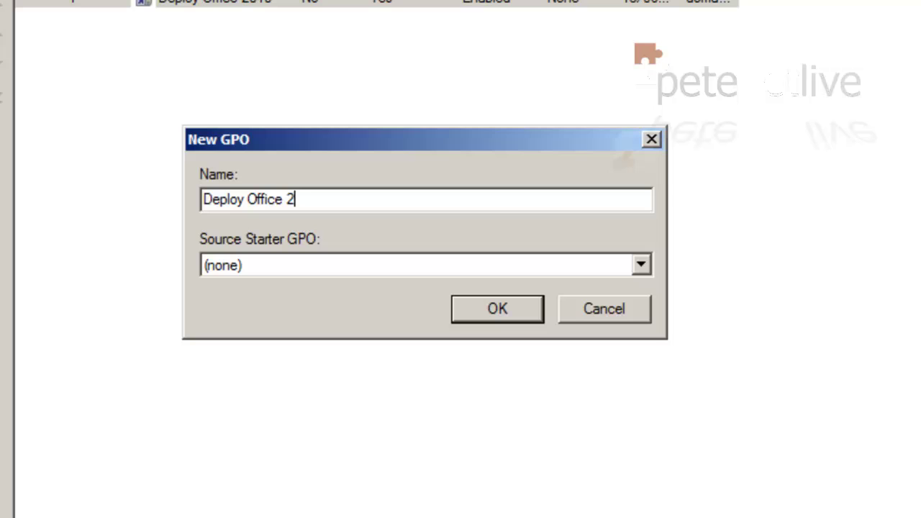
{"action": "type", "text": "010  (User)"}
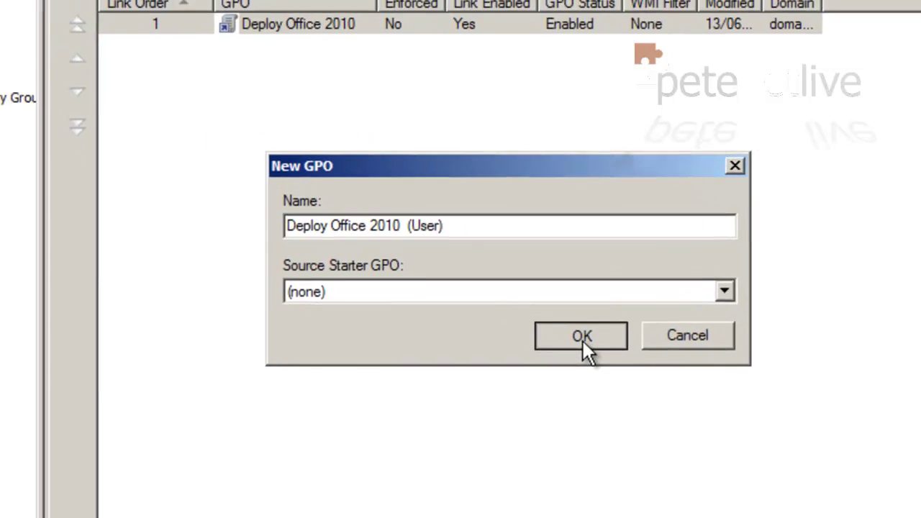
{"action": "left_click", "coordinate": [497, 309]}
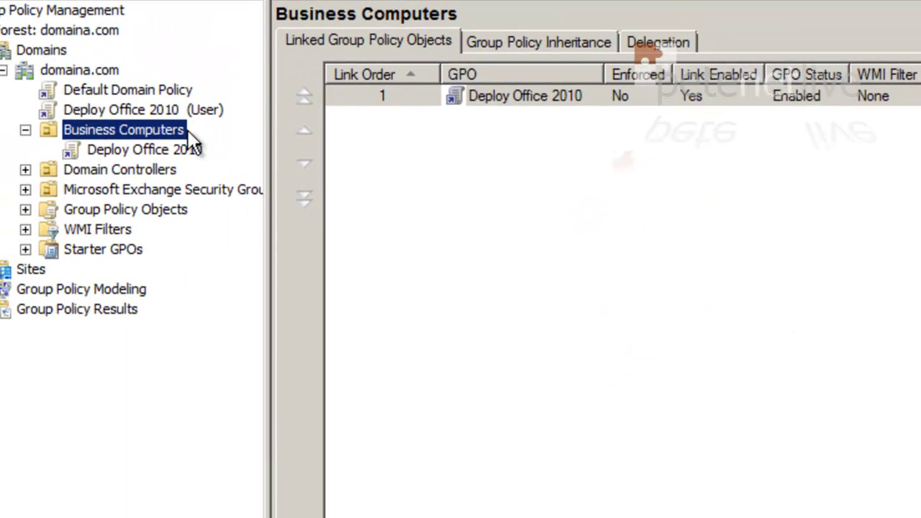
- Edit the Deploy Office 2010 (User) policy and open Add/Remove Templates for the User Configuration Administrative Templates
{"action": "right_click", "coordinate": [161, 109]}
{"action": "left_click", "coordinate": [189, 119]}
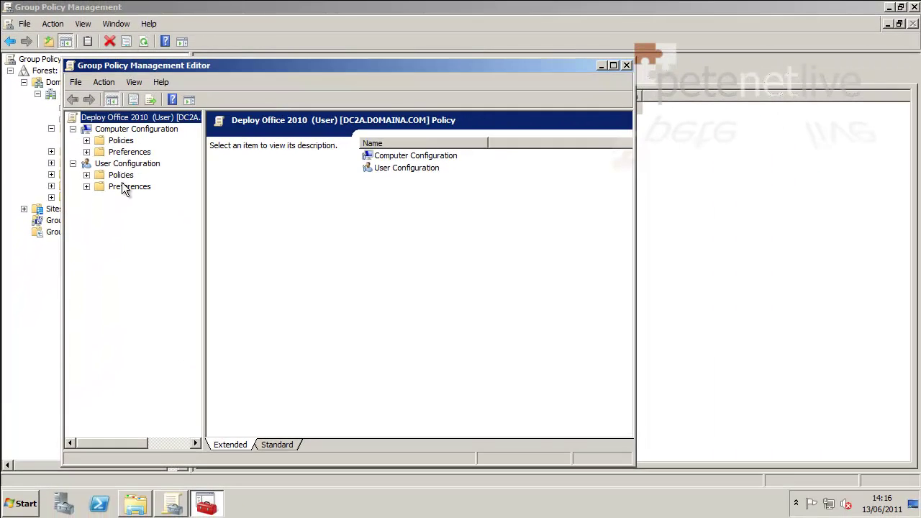
{"action": "left_click", "coordinate": [86, 175]}
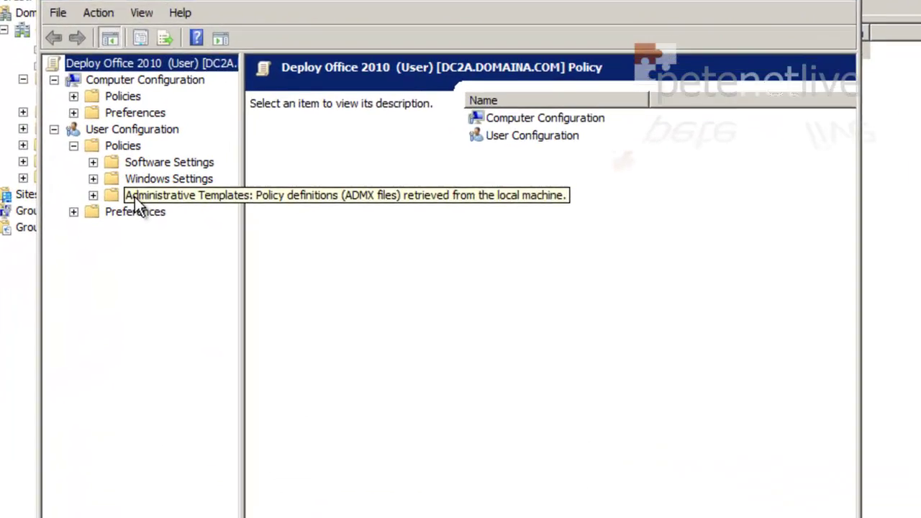
{"action": "left_click", "coordinate": [129, 209]}
{"action": "right_click", "coordinate": [130, 209]}
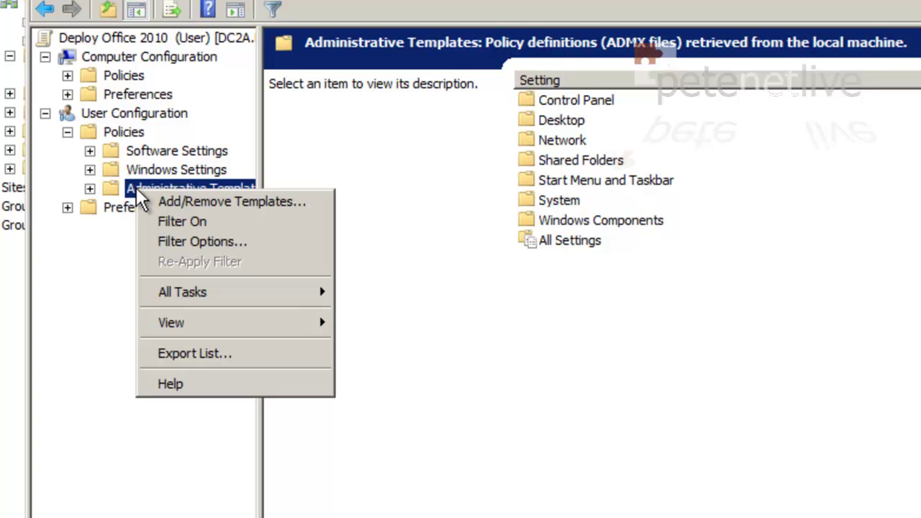
{"action": "left_click", "coordinate": [184, 202]}
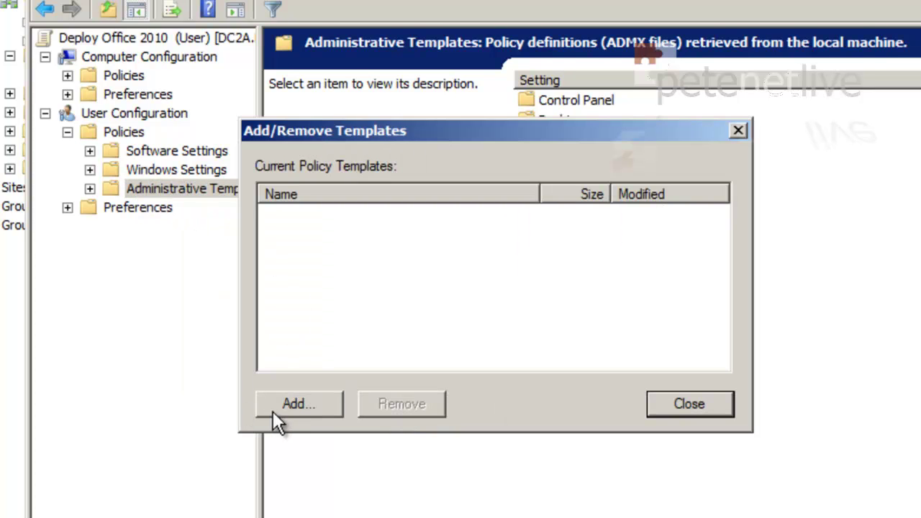
- Add the policy template office14.adm from the Desktop's ADM\ADM\en-us folder and close the templates dialog
{"action": "left_click", "coordinate": [284, 403]}
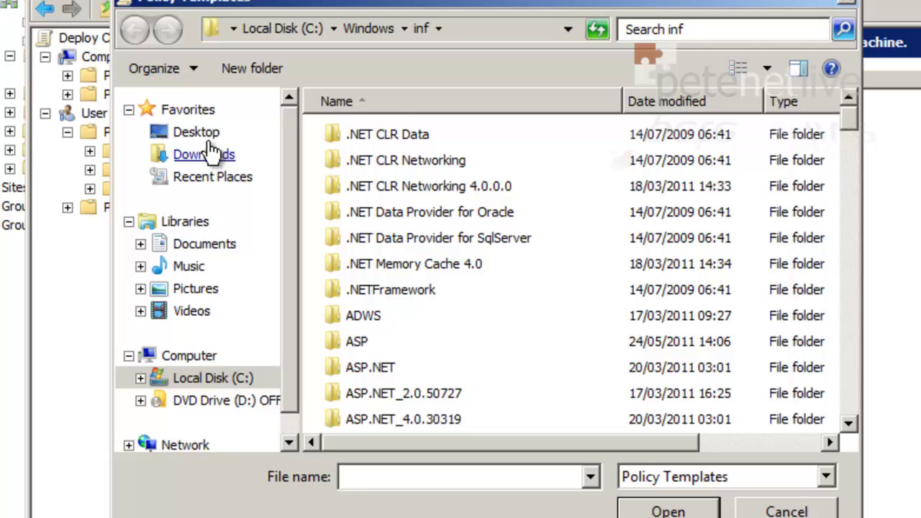
{"action": "left_click", "coordinate": [207, 134]}
{"action": "double_click", "coordinate": [372, 383]}
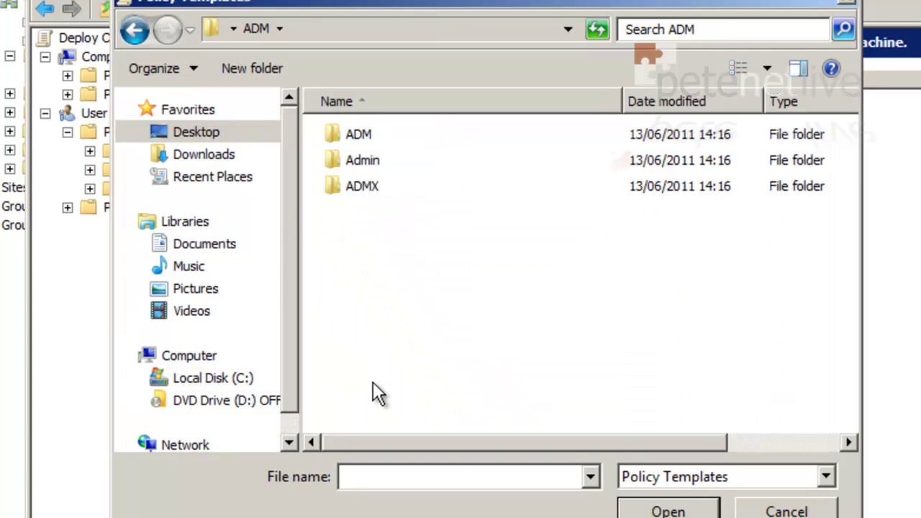
{"action": "double_click", "coordinate": [349, 131]}
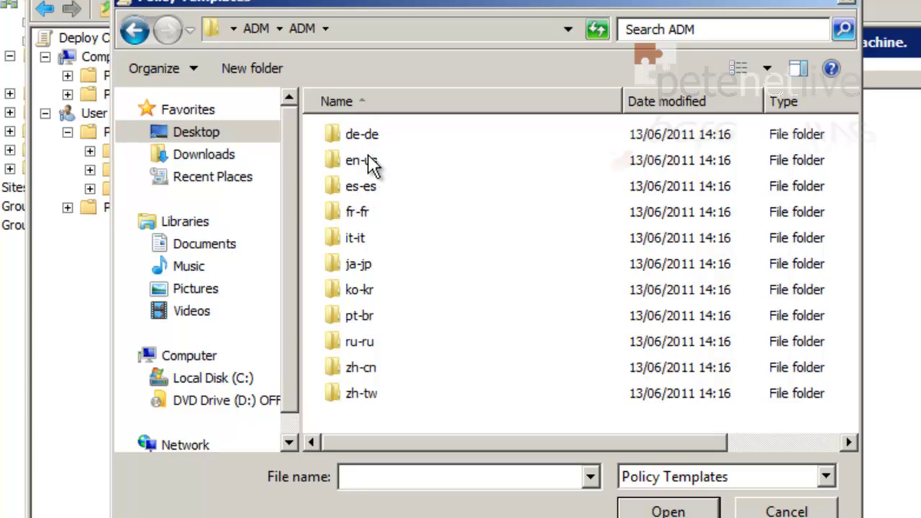
{"action": "double_click", "coordinate": [369, 160]}
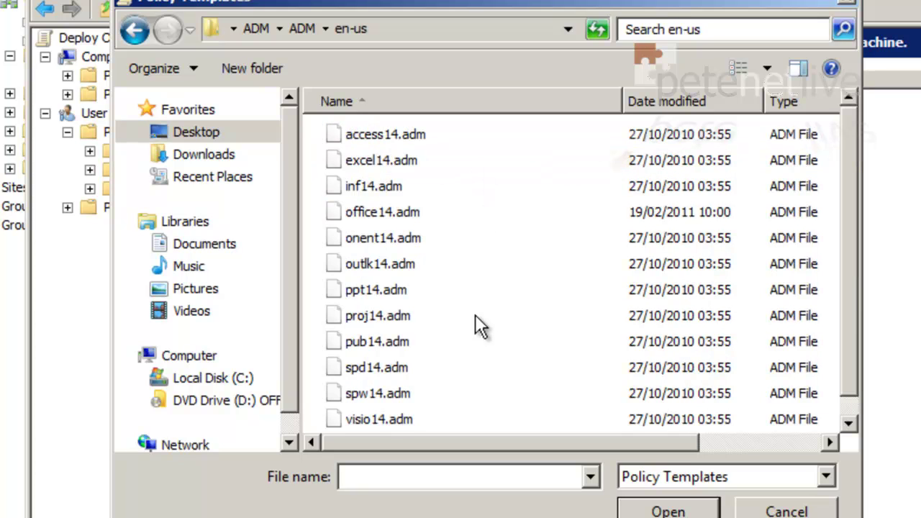
{"action": "left_click", "coordinate": [333, 211]}
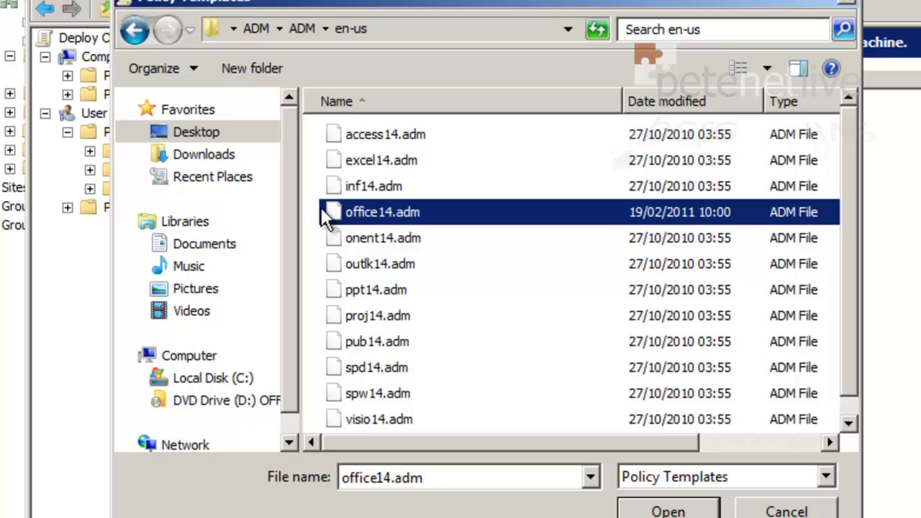
{"action": "left_click", "coordinate": [668, 509]}
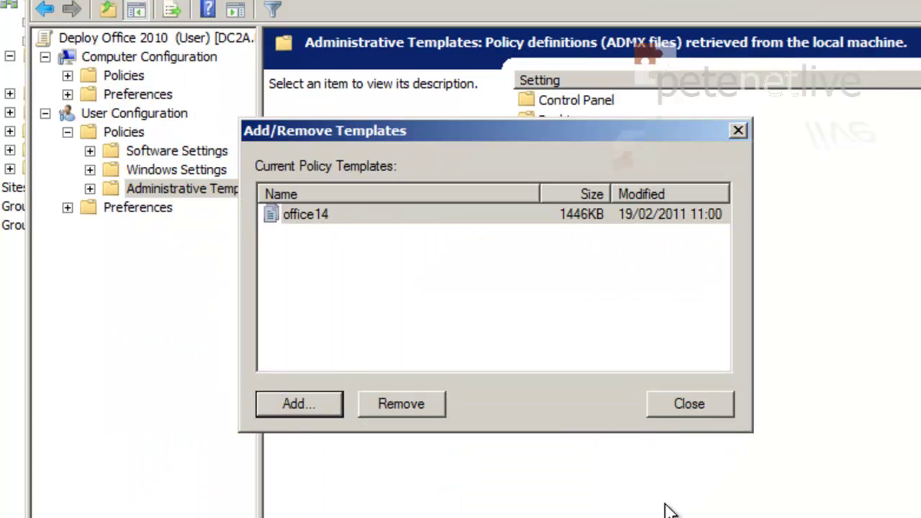
{"action": "left_click", "coordinate": [679, 408]}
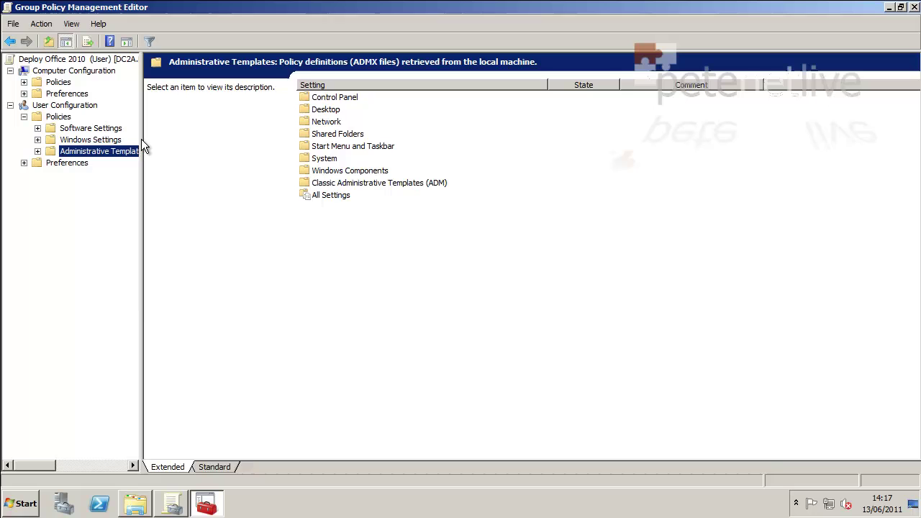
- Widen the policy tree and expand Administrative Templates through Classic Administrative Templates (ADM) to the Microsoft Office 2010 settings
{"action": "left_click_drag", "start_coordinate": [141, 138], "coordinate": [309, 211]}
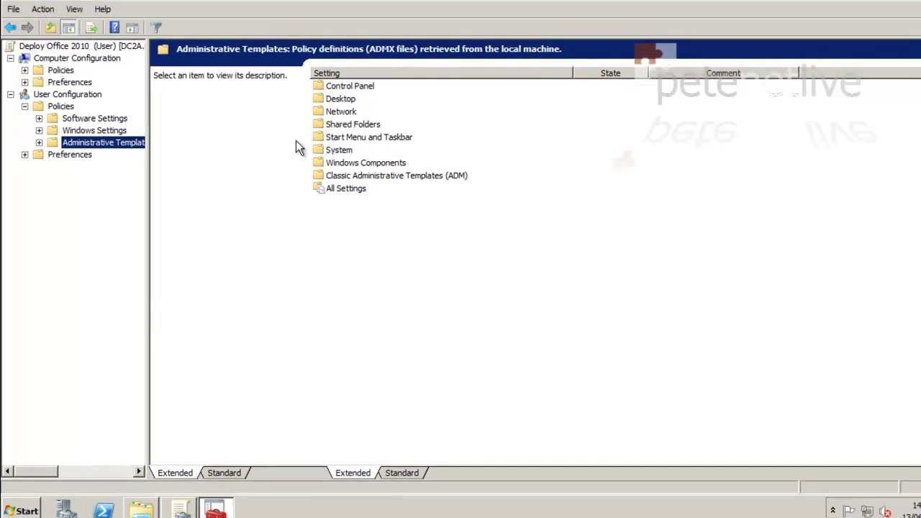
{"action": "left_click", "coordinate": [52, 61]}
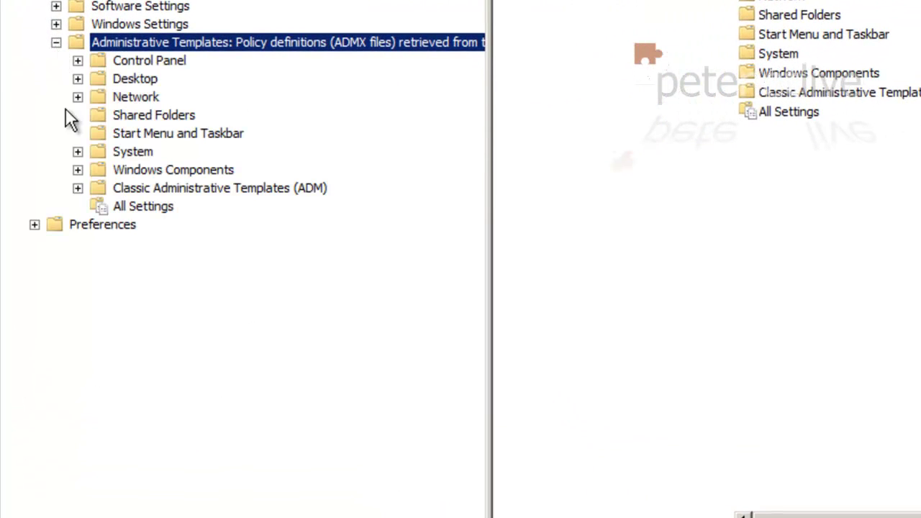
{"action": "left_click", "coordinate": [78, 188]}
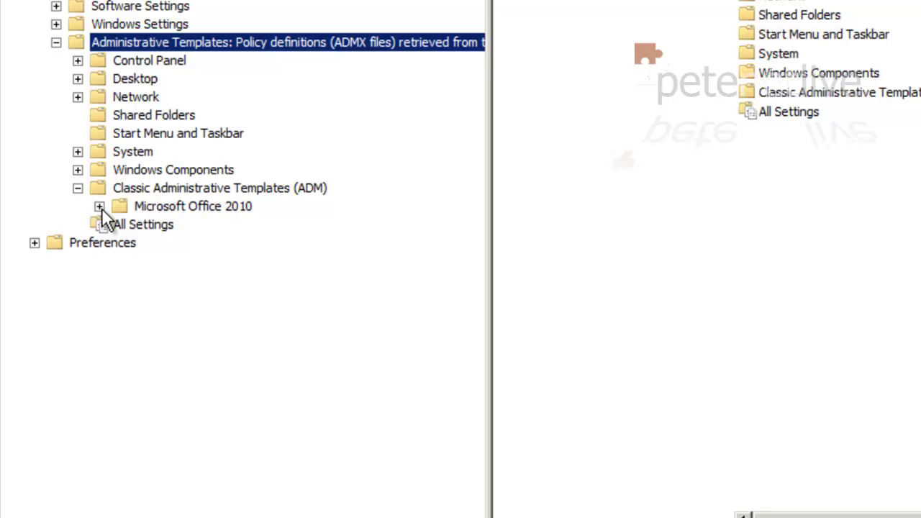
{"action": "left_click", "coordinate": [99, 206]}
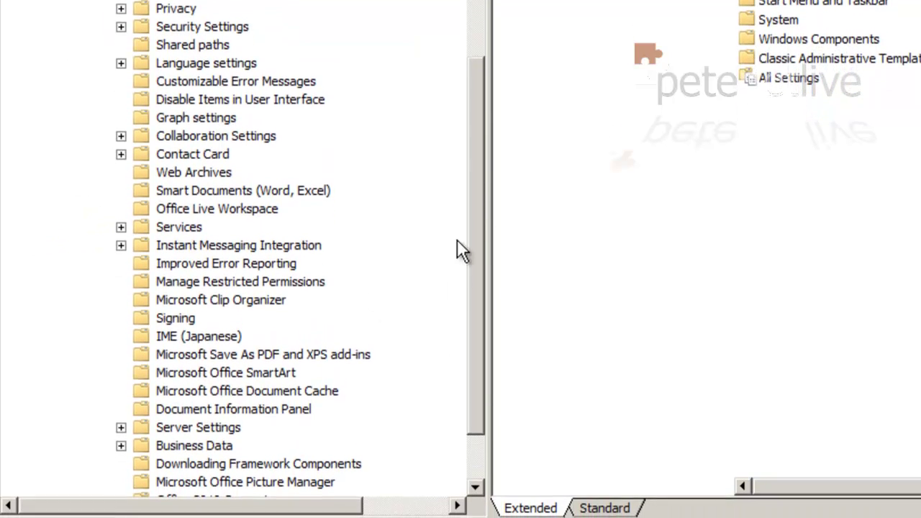
- Open the Miscellaneous policy settings under Microsoft Office 2010 and sort them by setting name
{"action": "left_click_drag", "start_coordinate": [478, 201], "coordinate": [475, 323]}
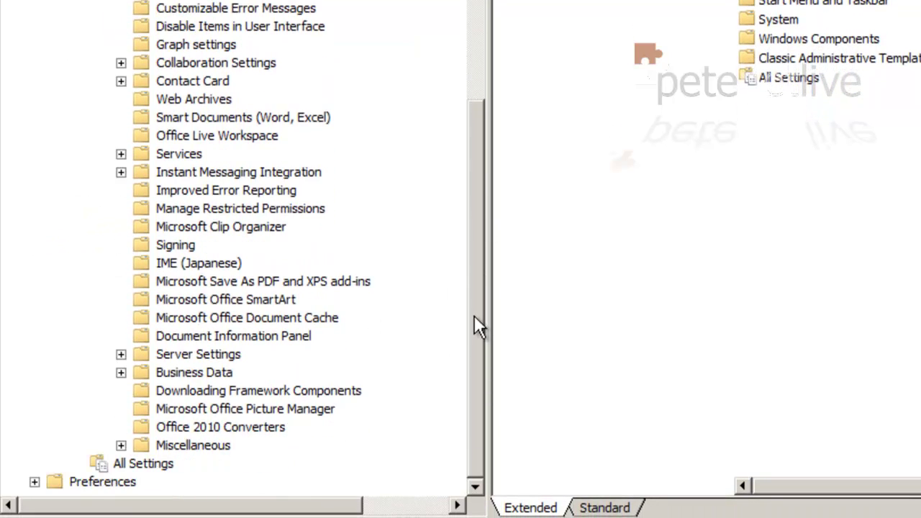
{"action": "left_click", "coordinate": [206, 446]}
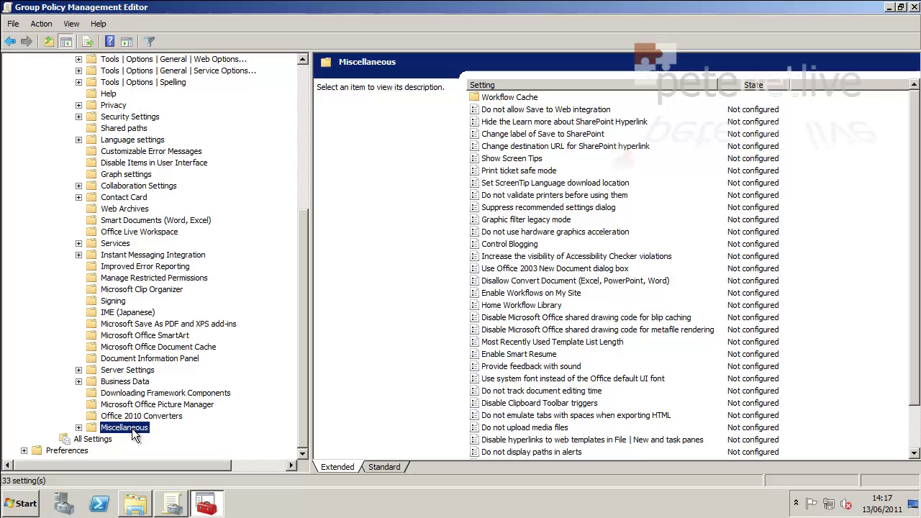
{"action": "left_click", "coordinate": [545, 83]}
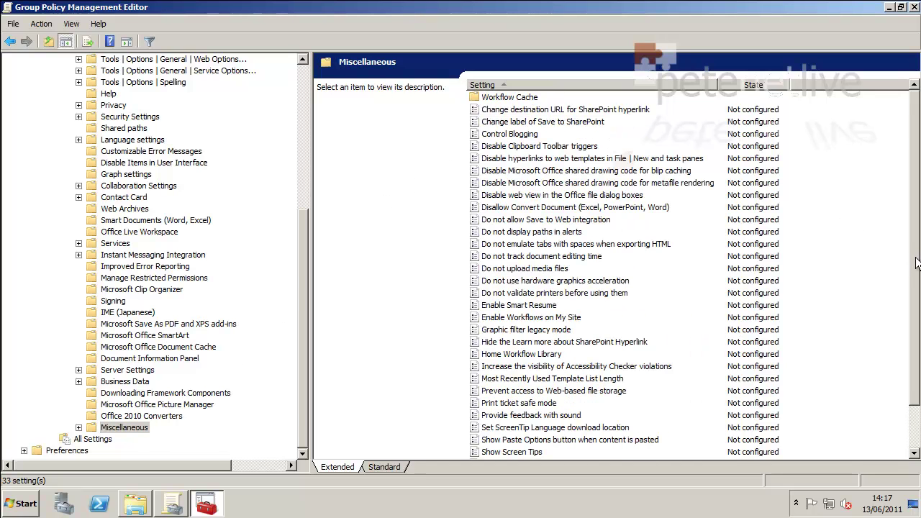
- Enable the Suppress recommended settings dialog policy, apply it and close its settings window
{"action": "left_click_drag", "start_coordinate": [915, 266], "coordinate": [915, 328]}
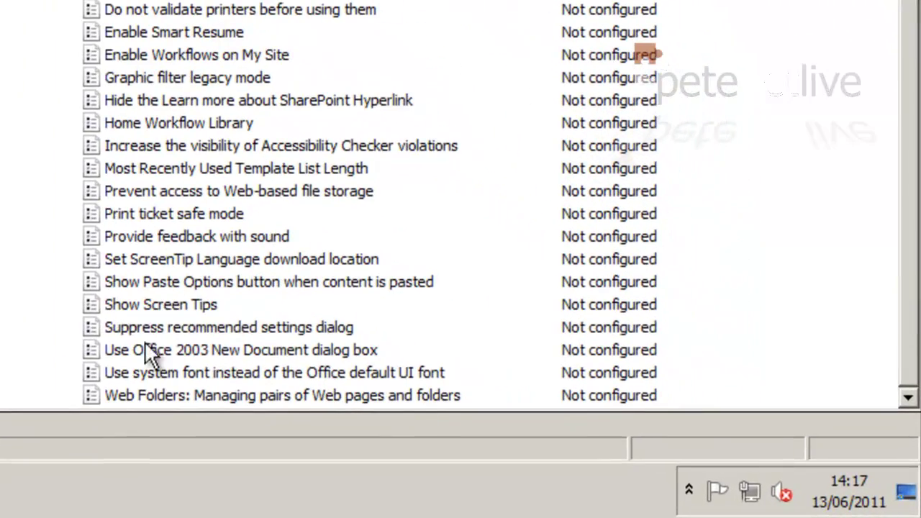
{"action": "left_click", "coordinate": [439, 399]}
{"action": "double_click", "coordinate": [144, 326]}
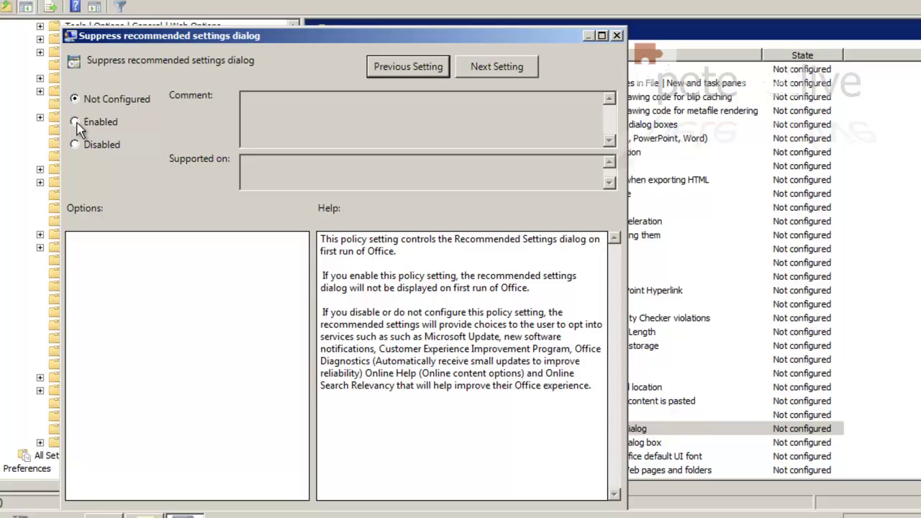
{"action": "left_click", "coordinate": [75, 122]}
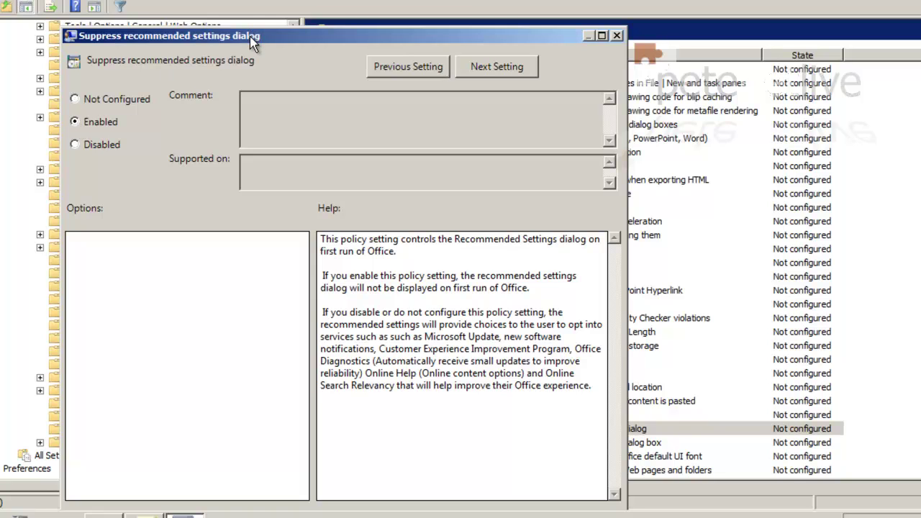
{"action": "left_click_drag", "start_coordinate": [249, 31], "coordinate": [262, 0]}
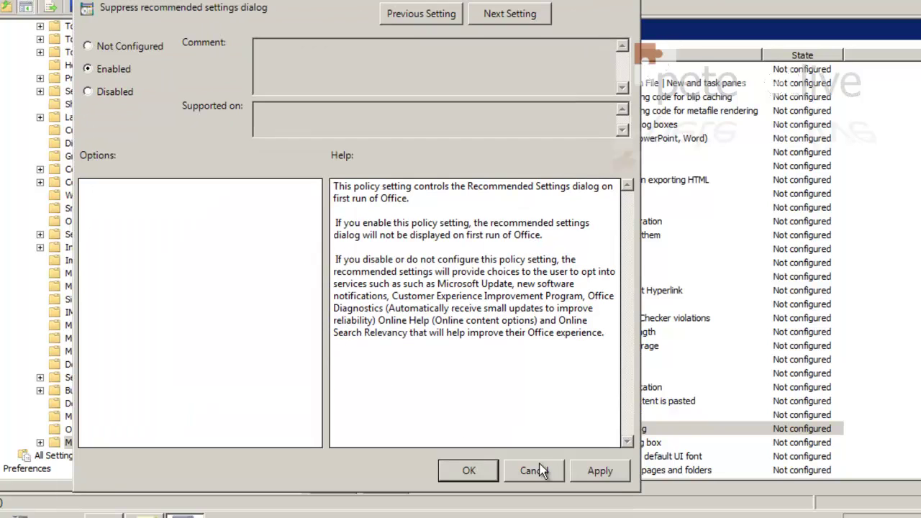
{"action": "left_click", "coordinate": [604, 474]}
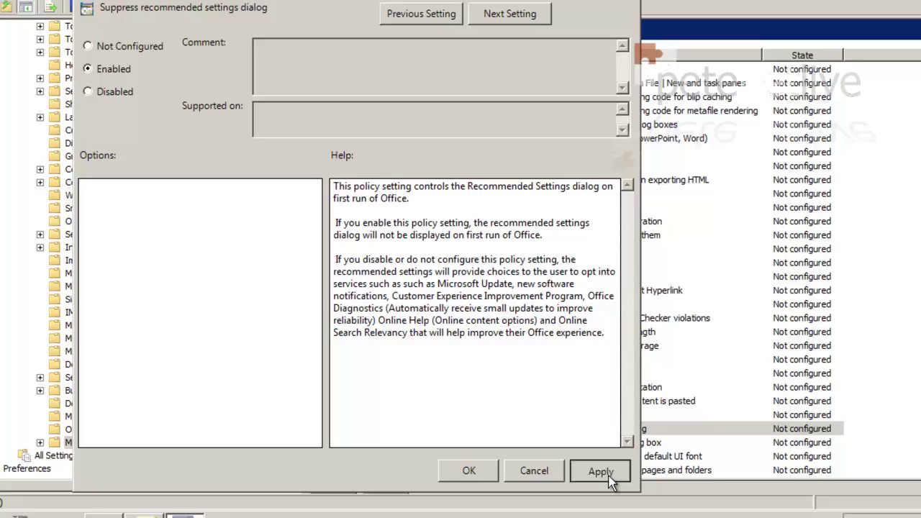
{"action": "left_click", "coordinate": [464, 471]}
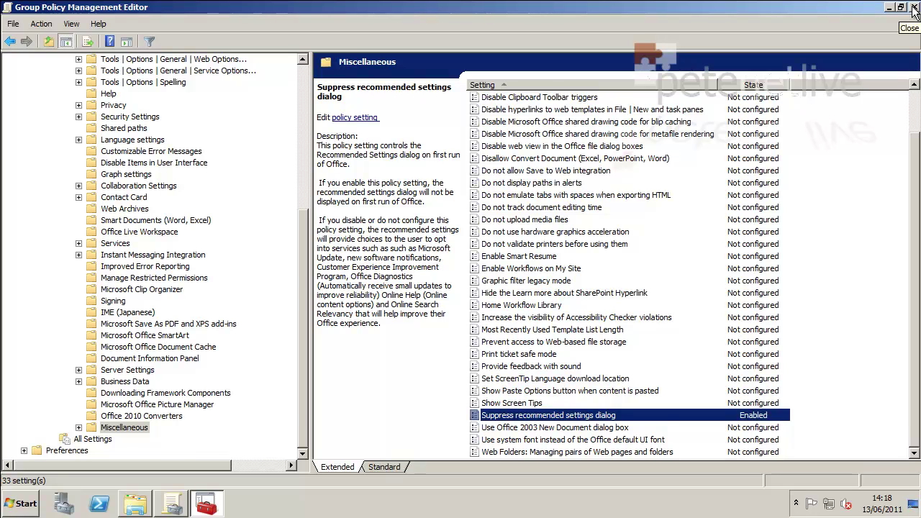
- Close the Group Policy editor and management console, and move the desktop's ADM folder and Deploy_Office_2010 batch file to the Recycle Bin
{"action": "left_click", "coordinate": [913, 8]}
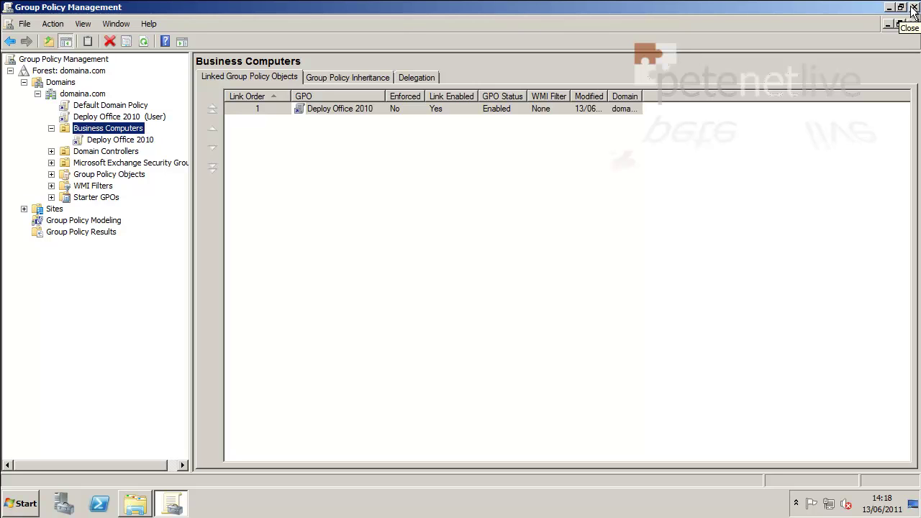
{"action": "left_click", "coordinate": [912, 8]}
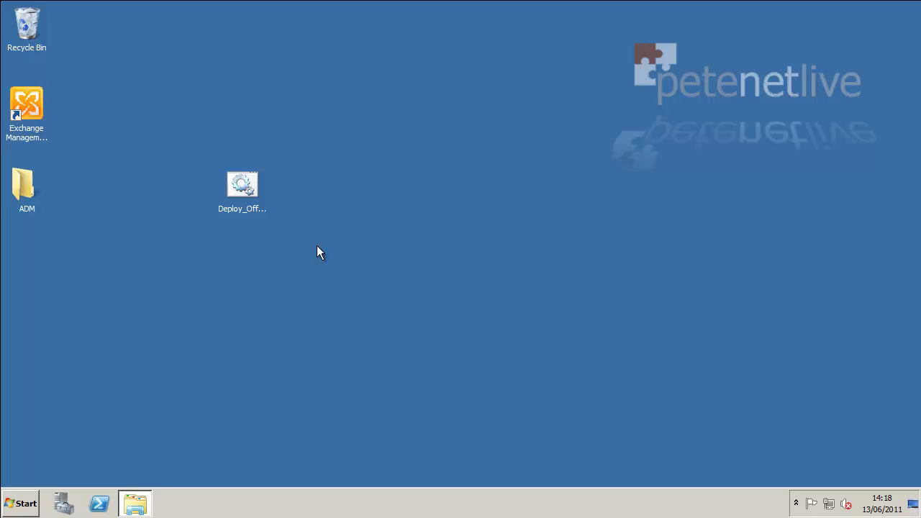
{"action": "left_click_drag", "start_coordinate": [72, 191], "coordinate": [10, 157]}
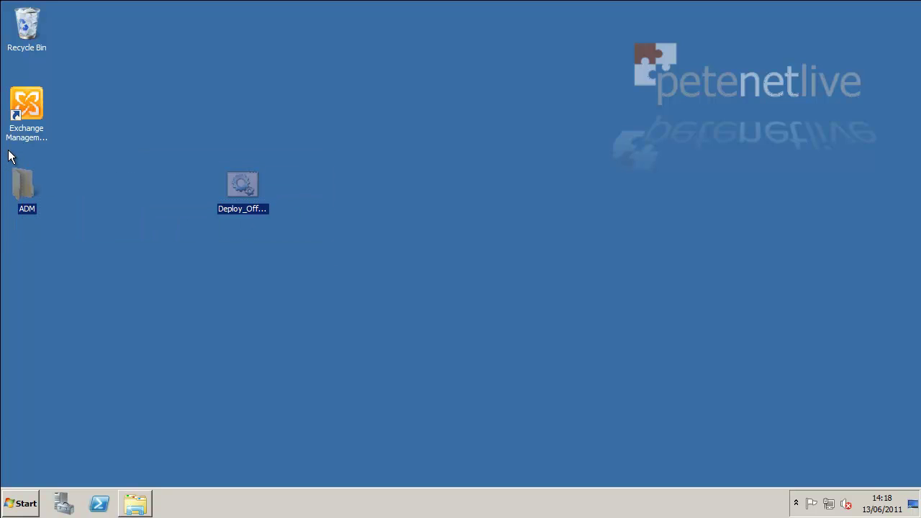
{"action": "key", "text": "Delete"}
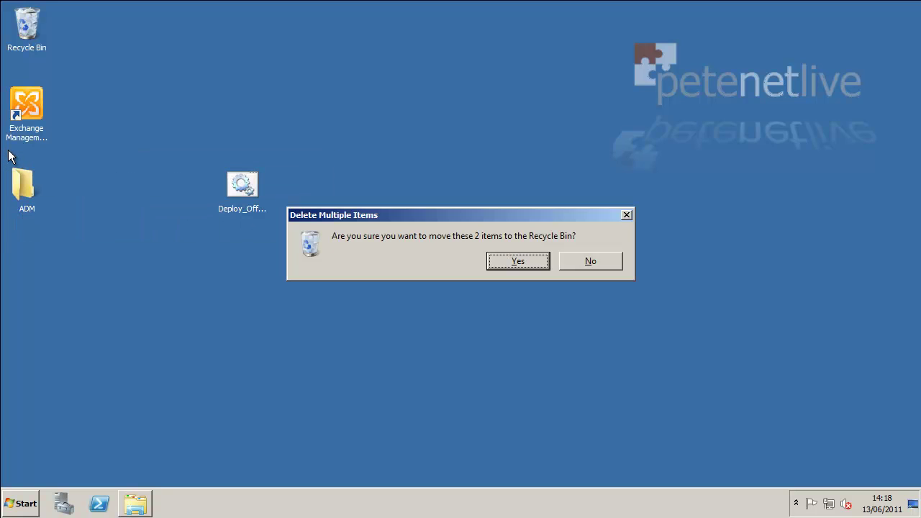
{"action": "left_click", "coordinate": [517, 261]}
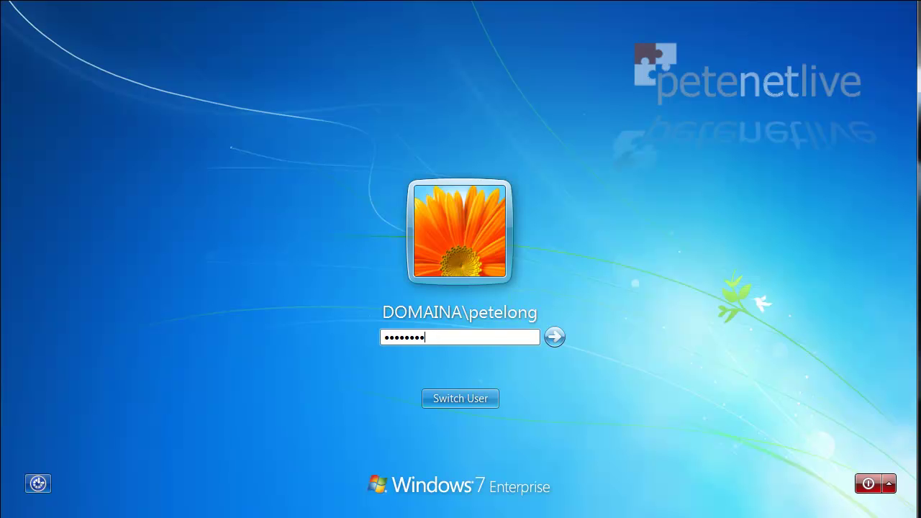
- Log on to the Windows 7 client with the domain user's account password and launch mmc
{"action": "key", "text": "Return"}
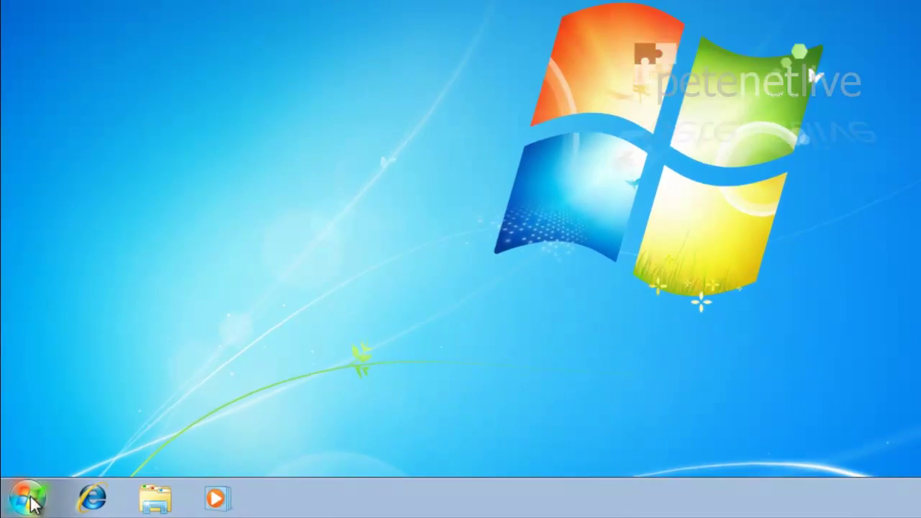
{"action": "left_click", "coordinate": [20, 504]}
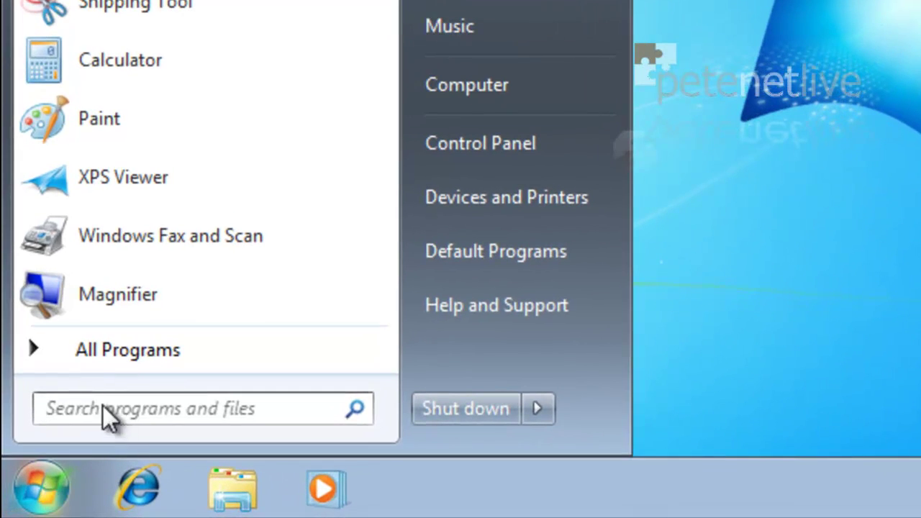
{"action": "left_click", "coordinate": [103, 407]}
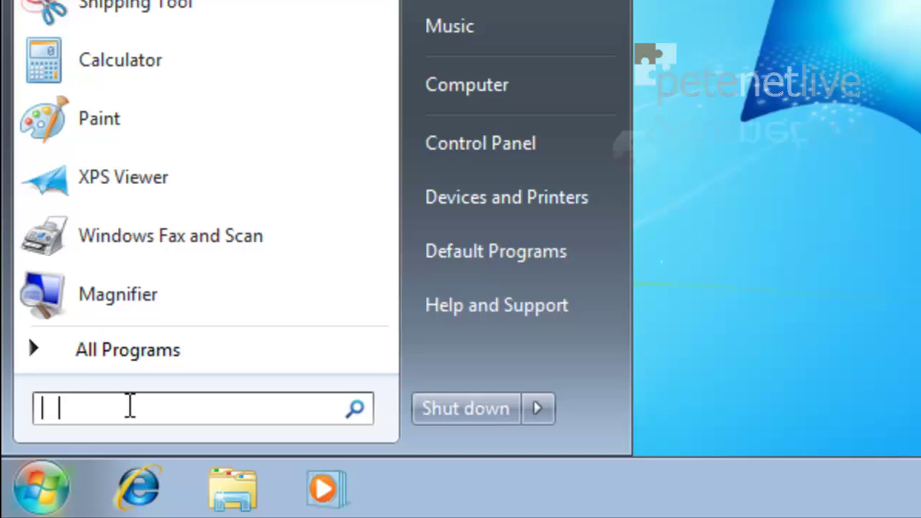
{"action": "type", "text": "mmc"}
{"action": "key", "text": "Return"}
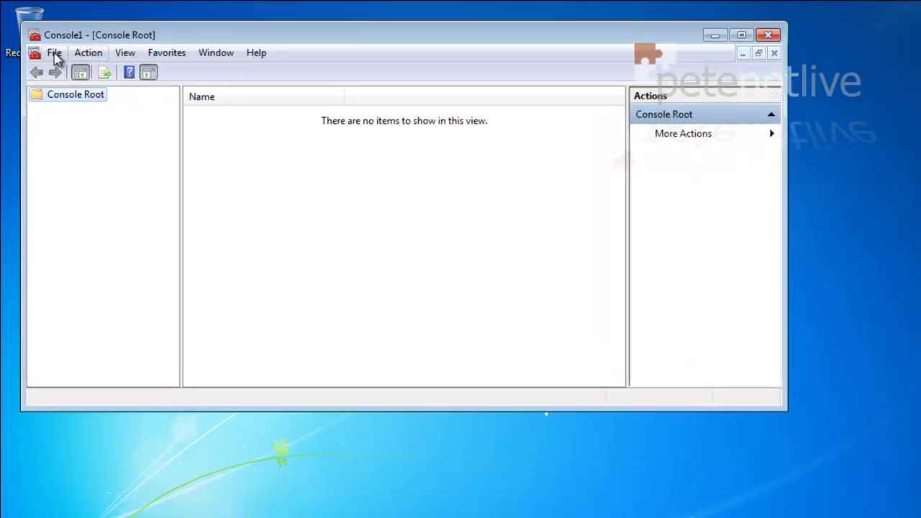
- Add the Resultant Set of Policy snap-in to the empty console
{"action": "left_click", "coordinate": [49, 47]}
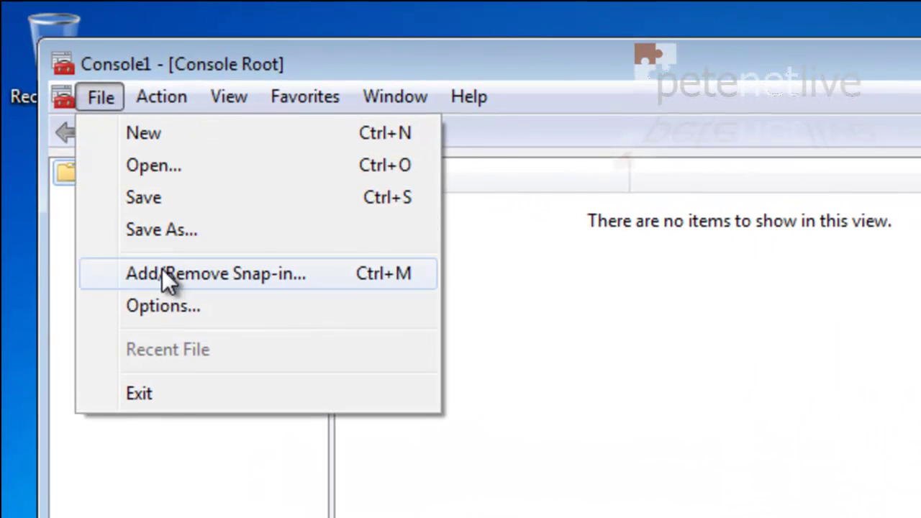
{"action": "left_click", "coordinate": [163, 273]}
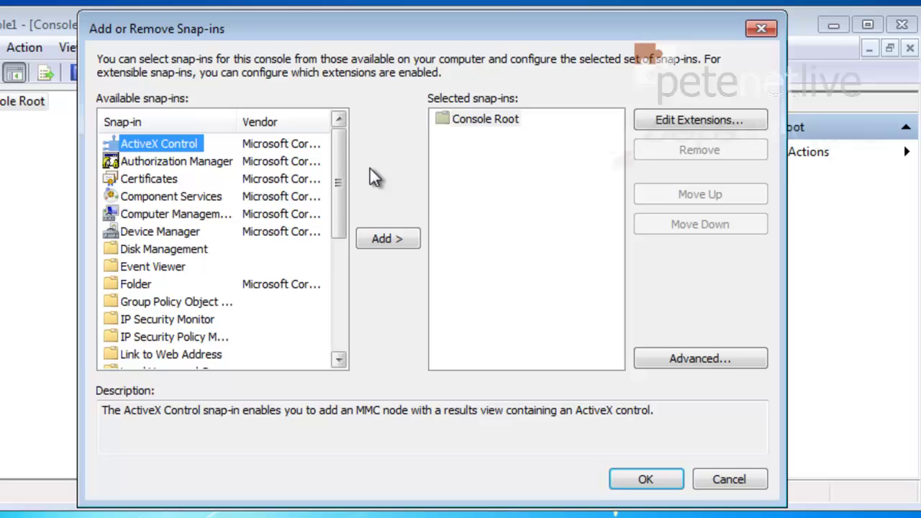
{"action": "left_click_drag", "start_coordinate": [486, 220], "coordinate": [483, 319]}
{"action": "left_click_drag", "start_coordinate": [333, 246], "coordinate": [334, 268]}
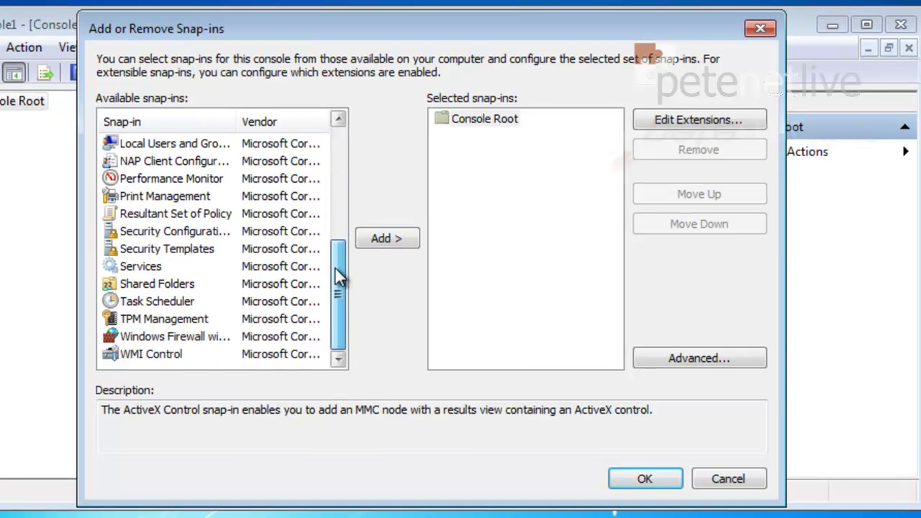
{"action": "left_click", "coordinate": [180, 213]}
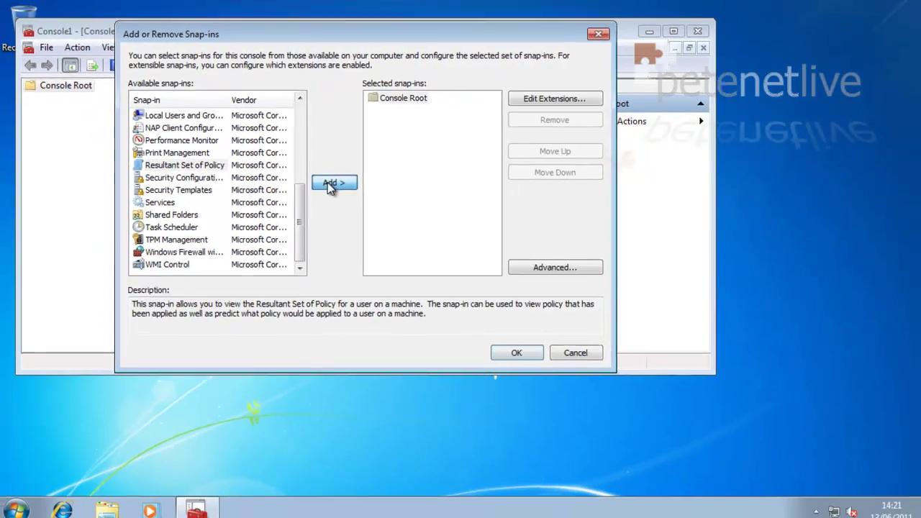
{"action": "left_click", "coordinate": [380, 239]}
{"action": "left_click", "coordinate": [512, 350]}
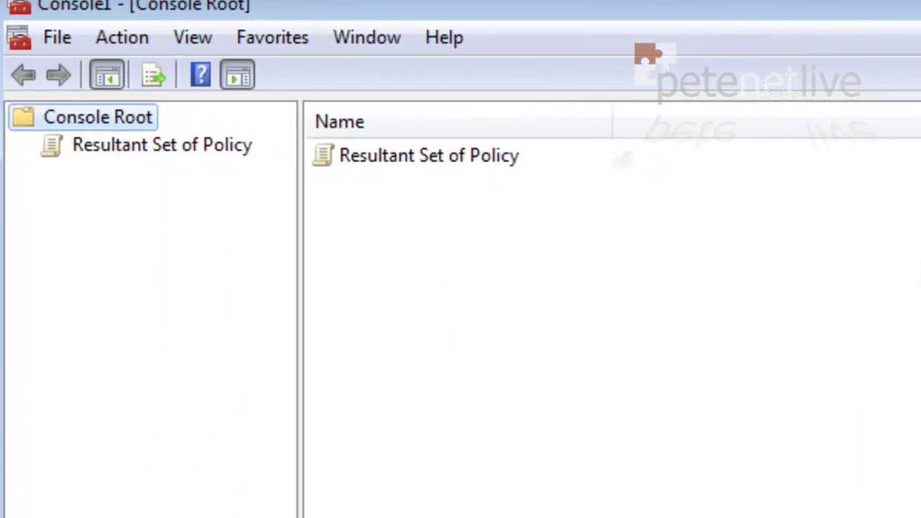
- Generate RSoP data in logging mode for the current user, accepting the wizard's default choices
{"action": "left_click", "coordinate": [158, 156]}
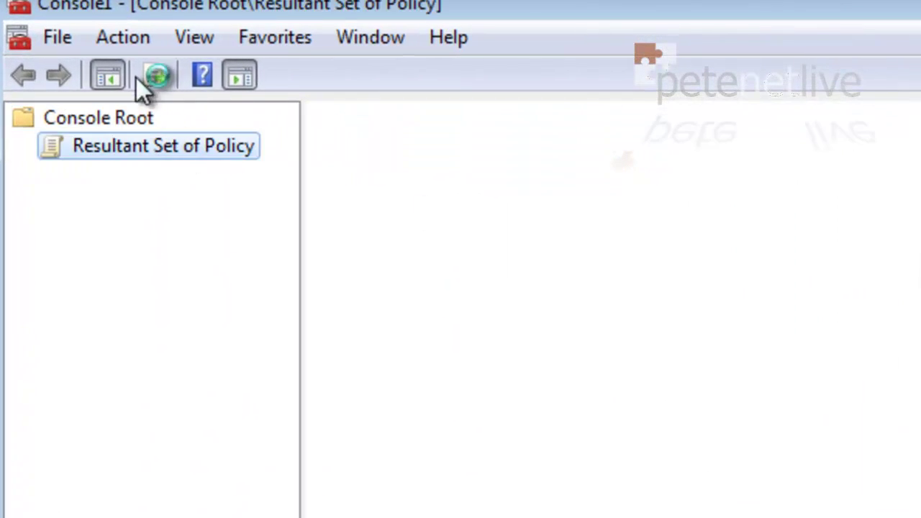
{"action": "left_click", "coordinate": [128, 39]}
{"action": "left_click", "coordinate": [172, 75]}
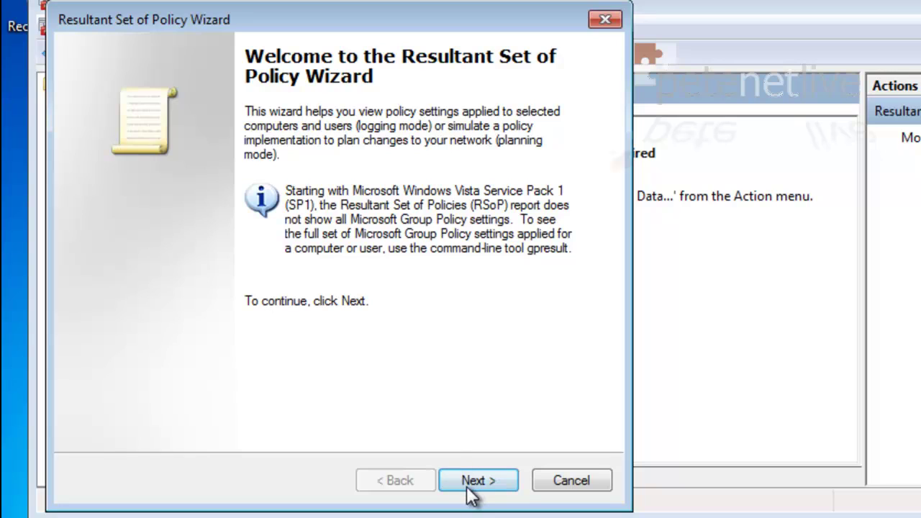
{"action": "left_click", "coordinate": [468, 483]}
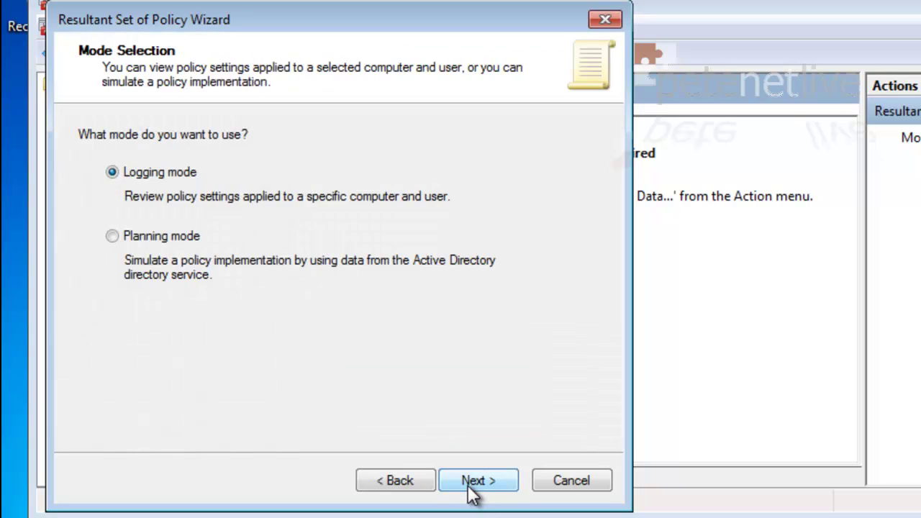
{"action": "left_click", "coordinate": [468, 483]}
{"action": "left_click", "coordinate": [469, 482]}
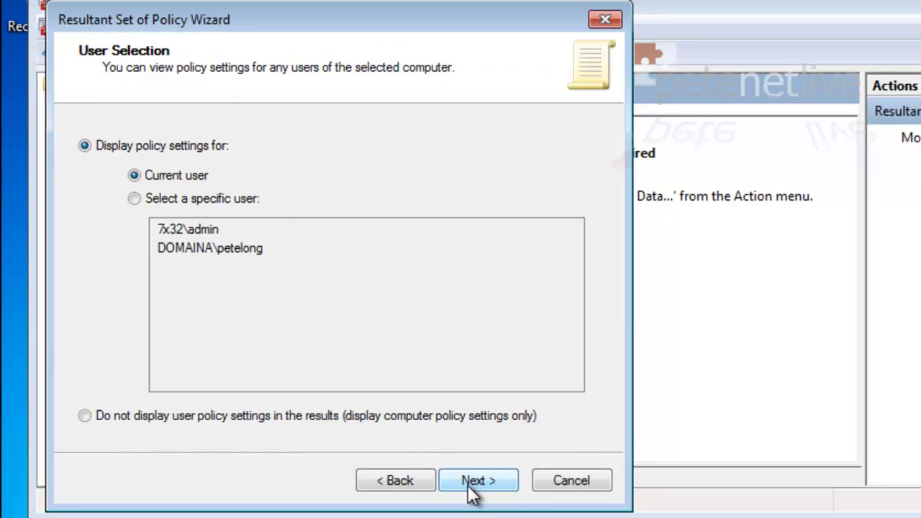
{"action": "left_click", "coordinate": [469, 482]}
{"action": "left_click", "coordinate": [469, 483]}
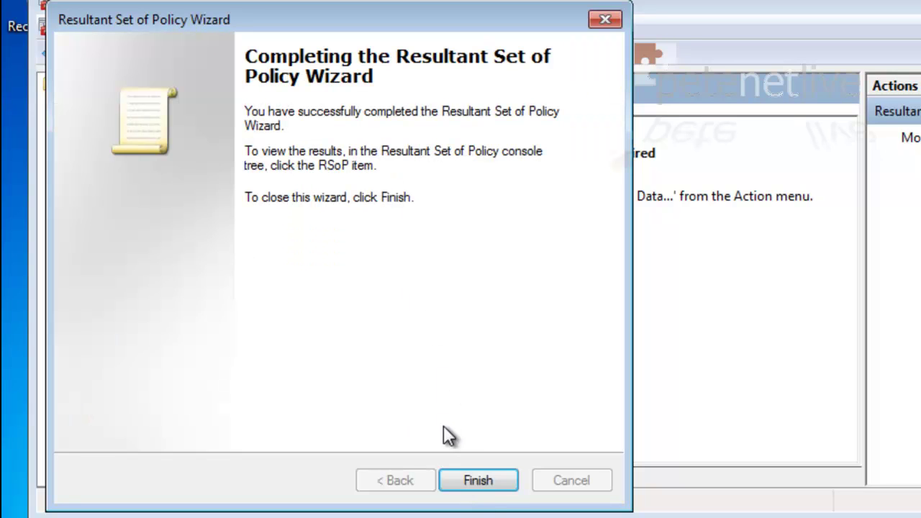
{"action": "left_click", "coordinate": [478, 480]}
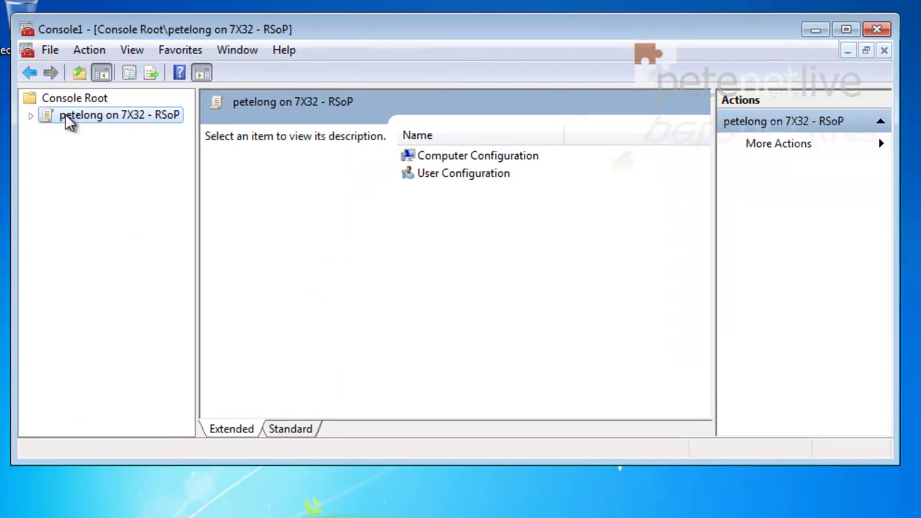
- Examine the applied Startup script Deploy_Office_2010.bat under Computer Configuration's Windows Settings in the RSoP results, with the console maximized
{"action": "left_click", "coordinate": [29, 115]}
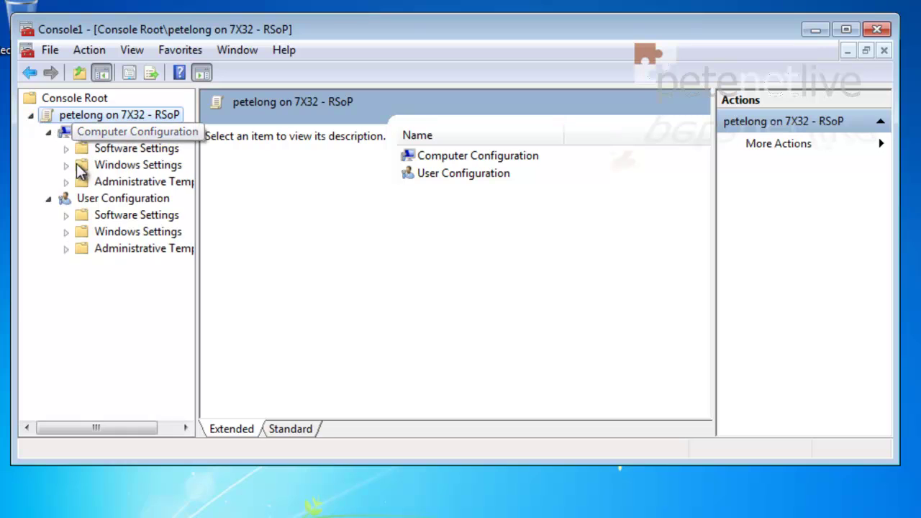
{"action": "double_click", "coordinate": [111, 165]}
{"action": "left_click", "coordinate": [124, 181]}
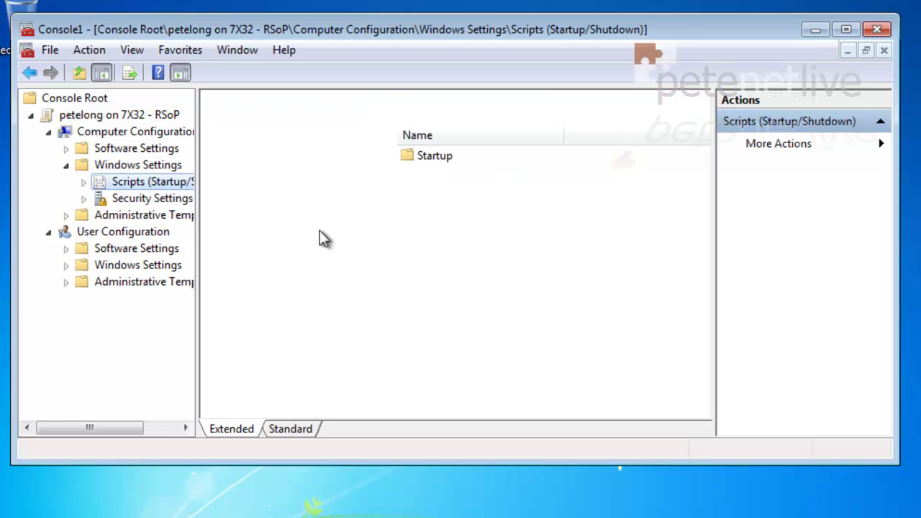
{"action": "double_click", "coordinate": [125, 183]}
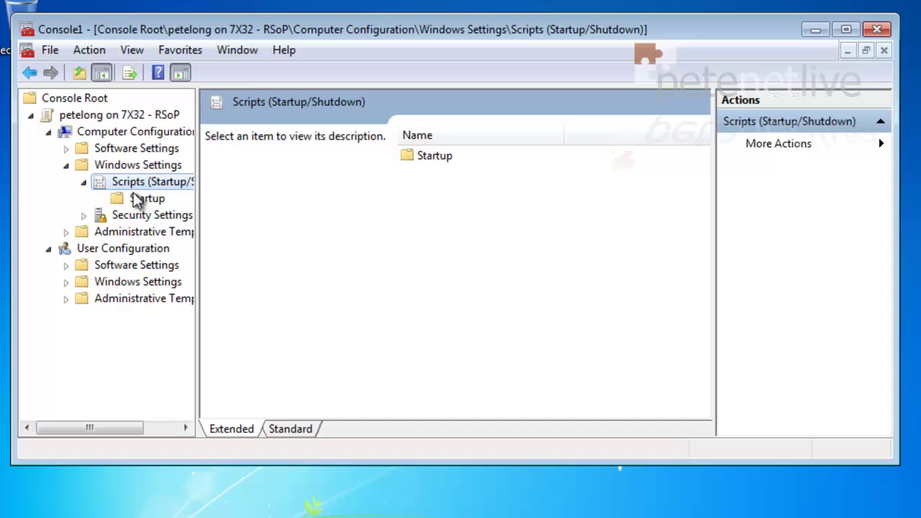
{"action": "left_click", "coordinate": [137, 200]}
{"action": "left_click", "coordinate": [425, 159]}
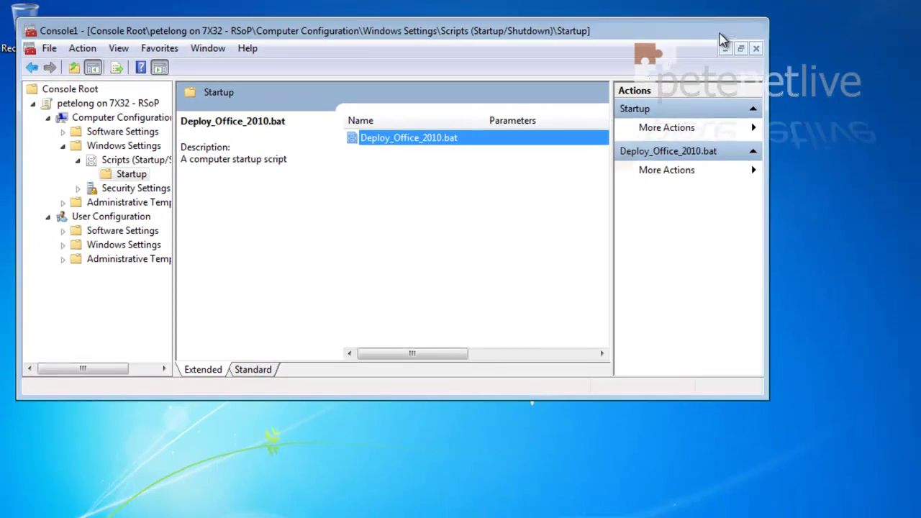
{"action": "double_click", "coordinate": [719, 33]}
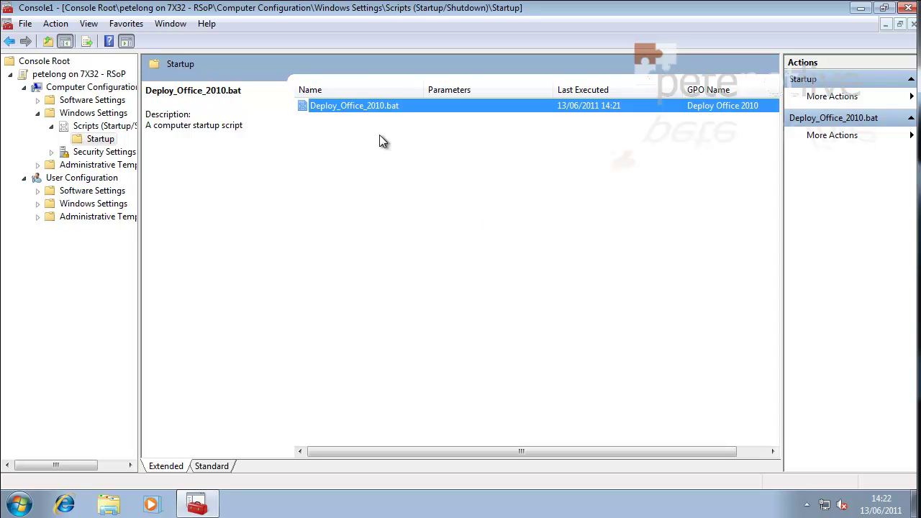
- Examine the Microsoft Office 2010 Miscellaneous settings under User Configuration's Classic Administrative Templates in the RSoP results, and close the console without saving
{"action": "left_click", "coordinate": [37, 216]}
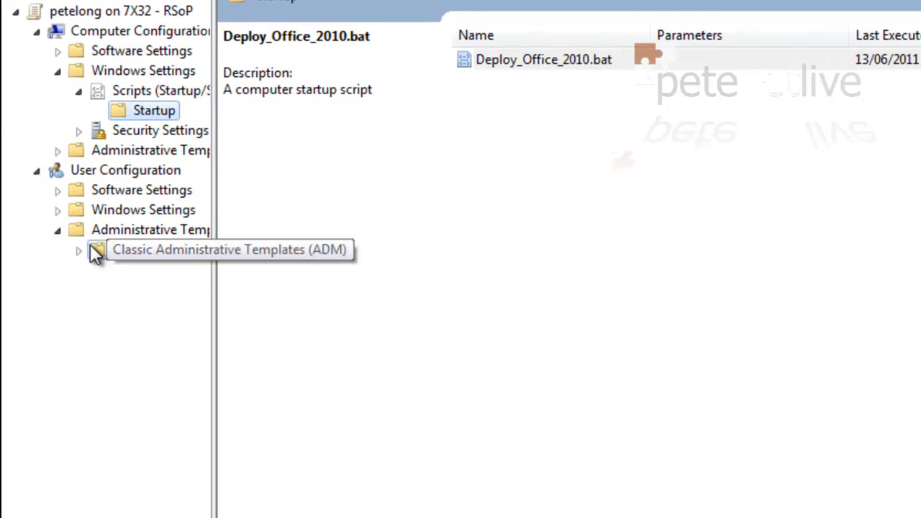
{"action": "double_click", "coordinate": [96, 252]}
{"action": "double_click", "coordinate": [120, 272]}
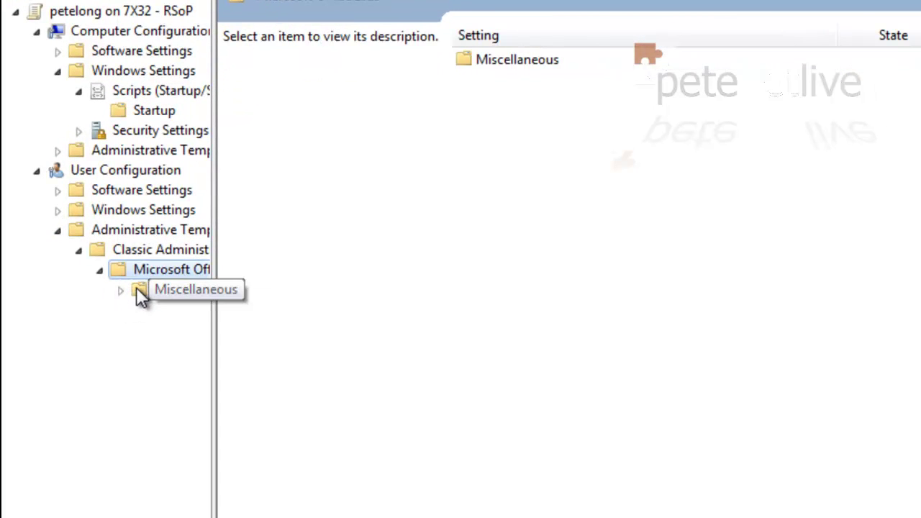
{"action": "double_click", "coordinate": [138, 290]}
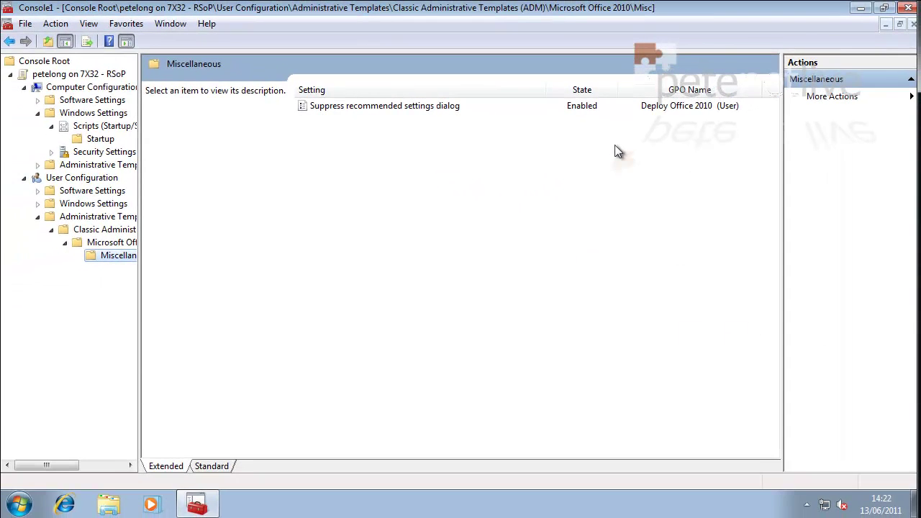
{"action": "left_click", "coordinate": [907, 9]}
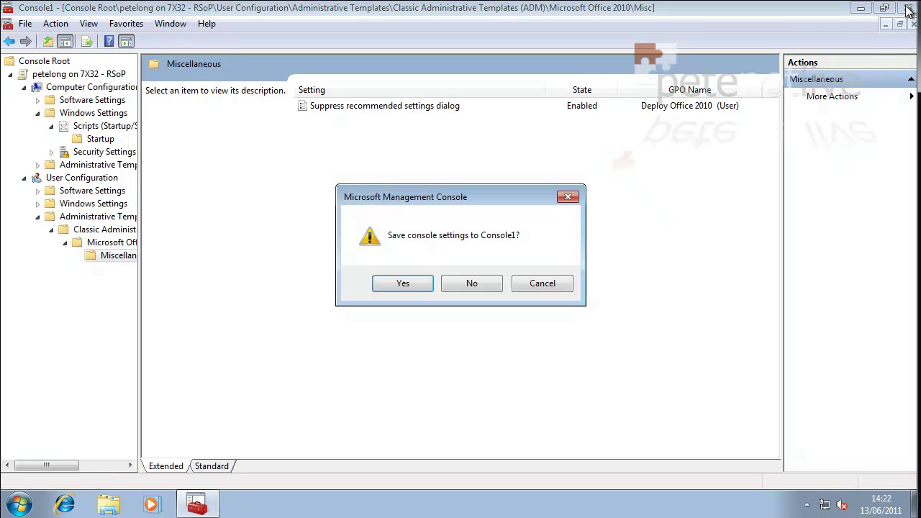
{"action": "left_click", "coordinate": [471, 284]}
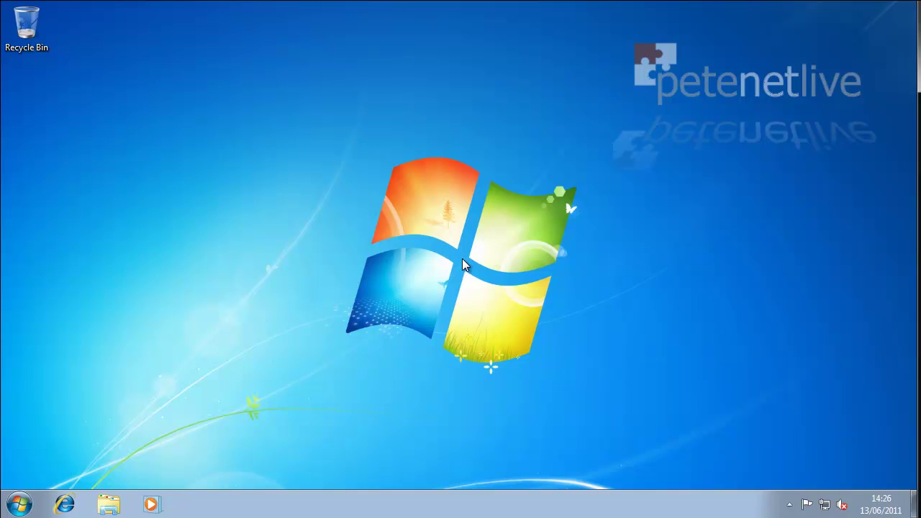
- Test the deployed Microsoft Word 2010 by launching it with the prefilled user name and initials accepted, and close it
{"action": "left_click", "coordinate": [19, 503]}
{"action": "left_click", "coordinate": [41, 439]}
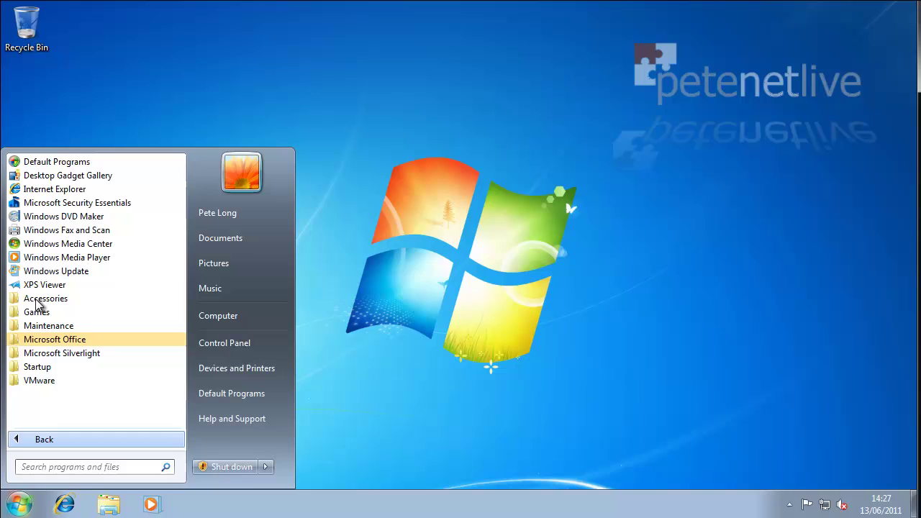
{"action": "left_click", "coordinate": [56, 341]}
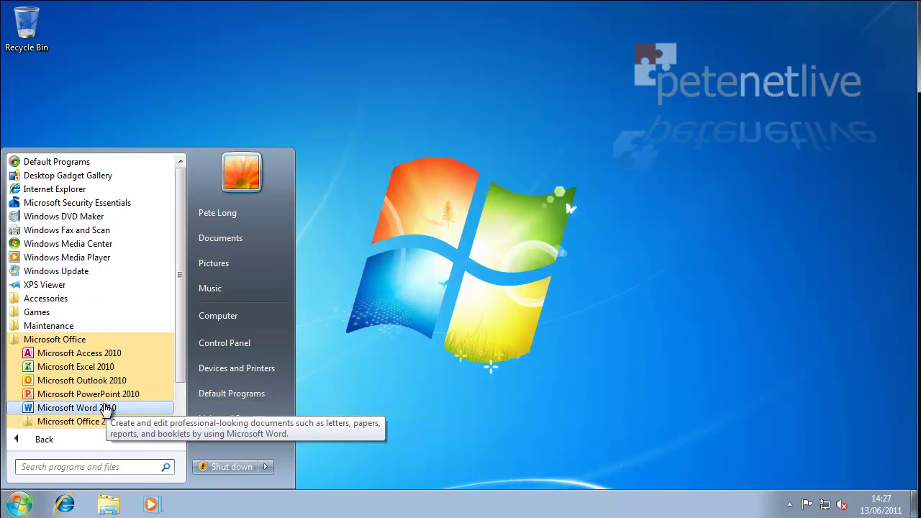
{"action": "left_click", "coordinate": [106, 407]}
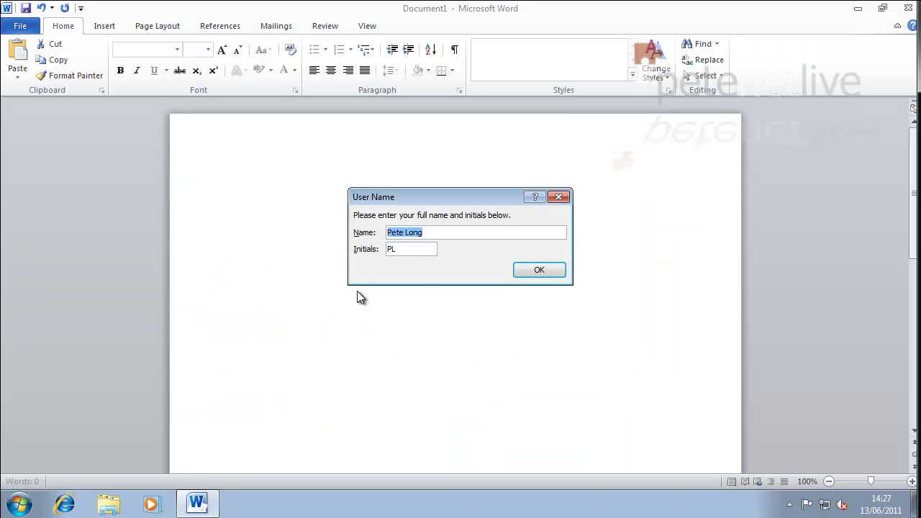
{"action": "left_click", "coordinate": [536, 271]}
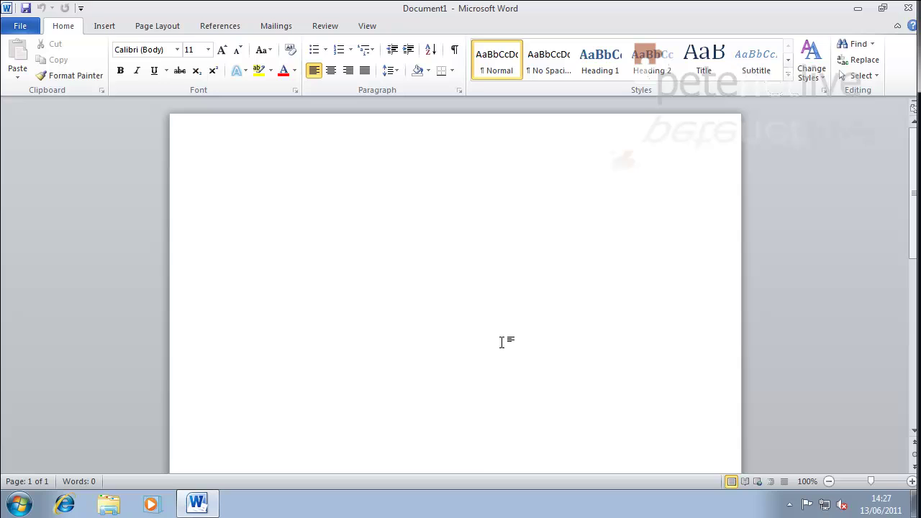
{"action": "left_click", "coordinate": [908, 10]}
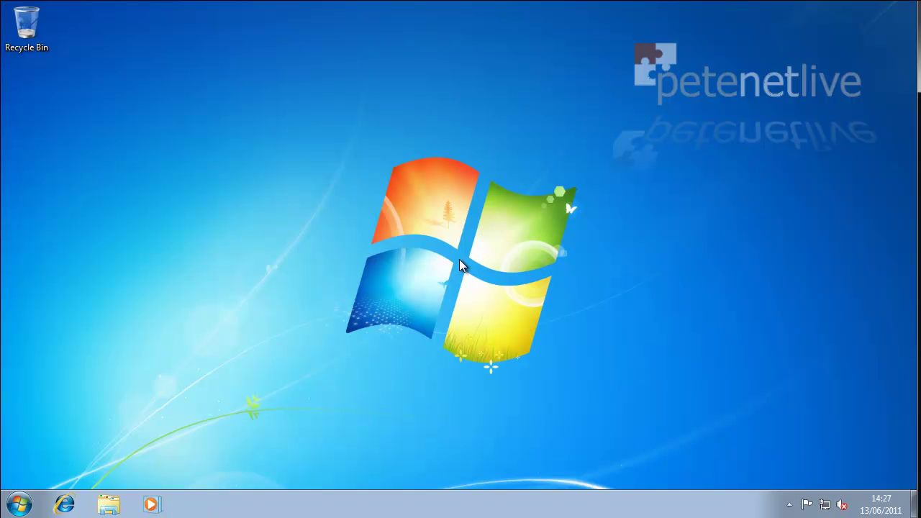